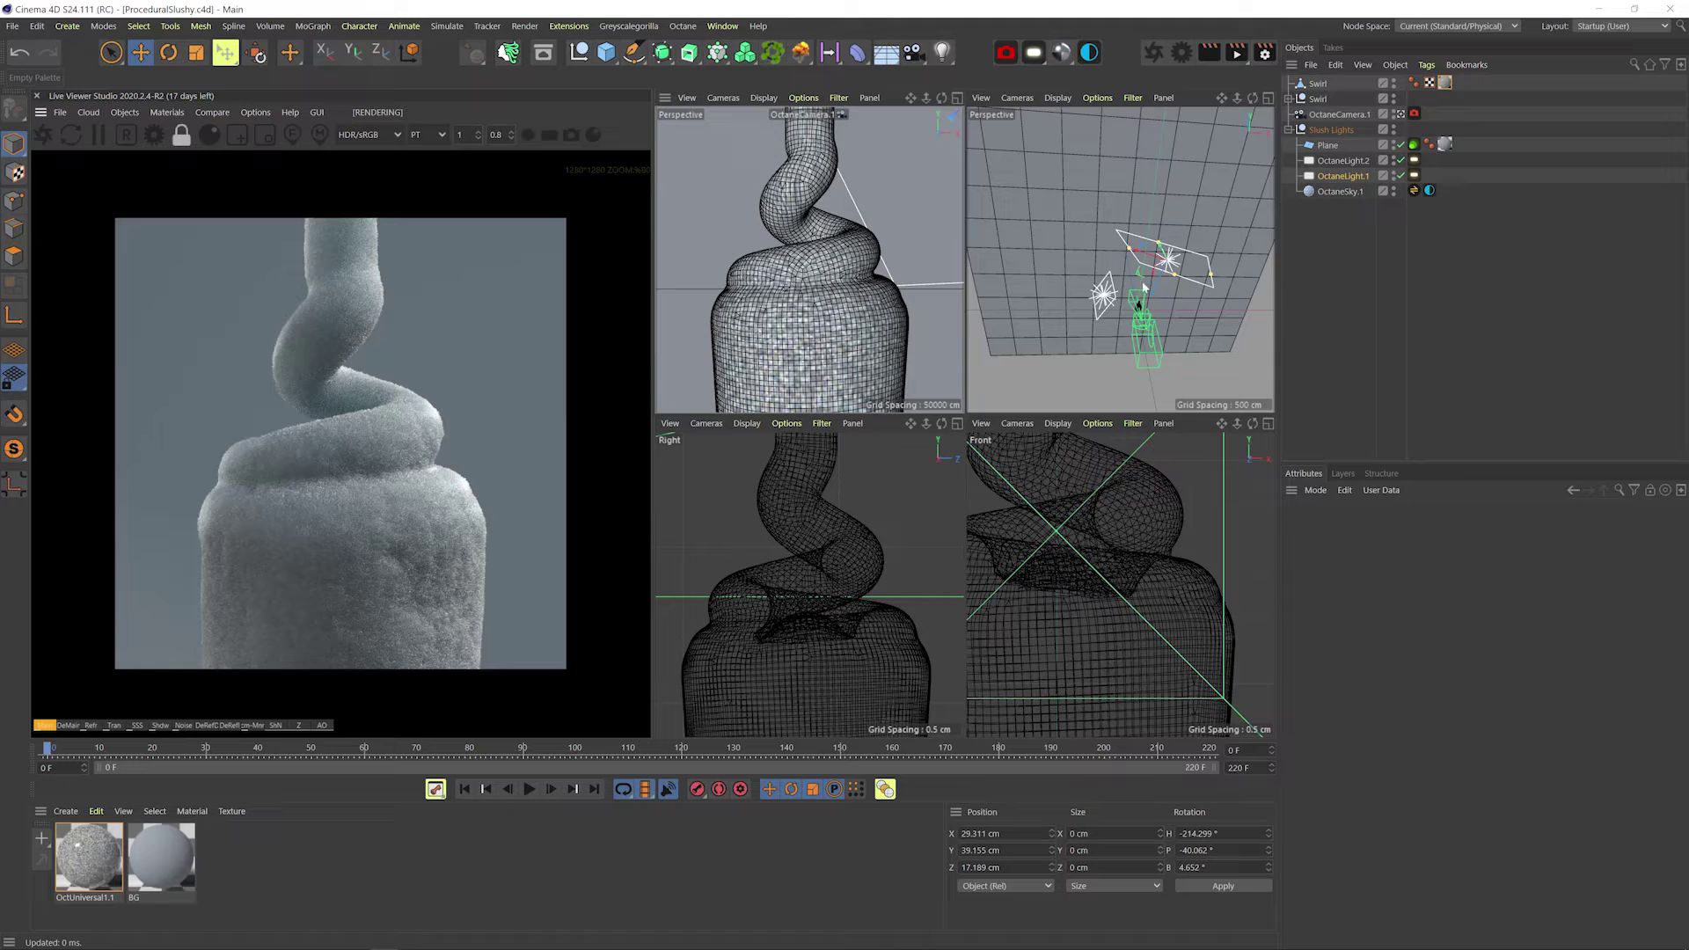
# Inspect the placement of both Octane area lights and review their power, temperature and distribution settings.
pyautogui.press('1')
pyautogui.press('3')
pyautogui.moveTo(1073, 277); pyautogui.dragTo(1116, 203)
pyautogui.click(1415, 176)
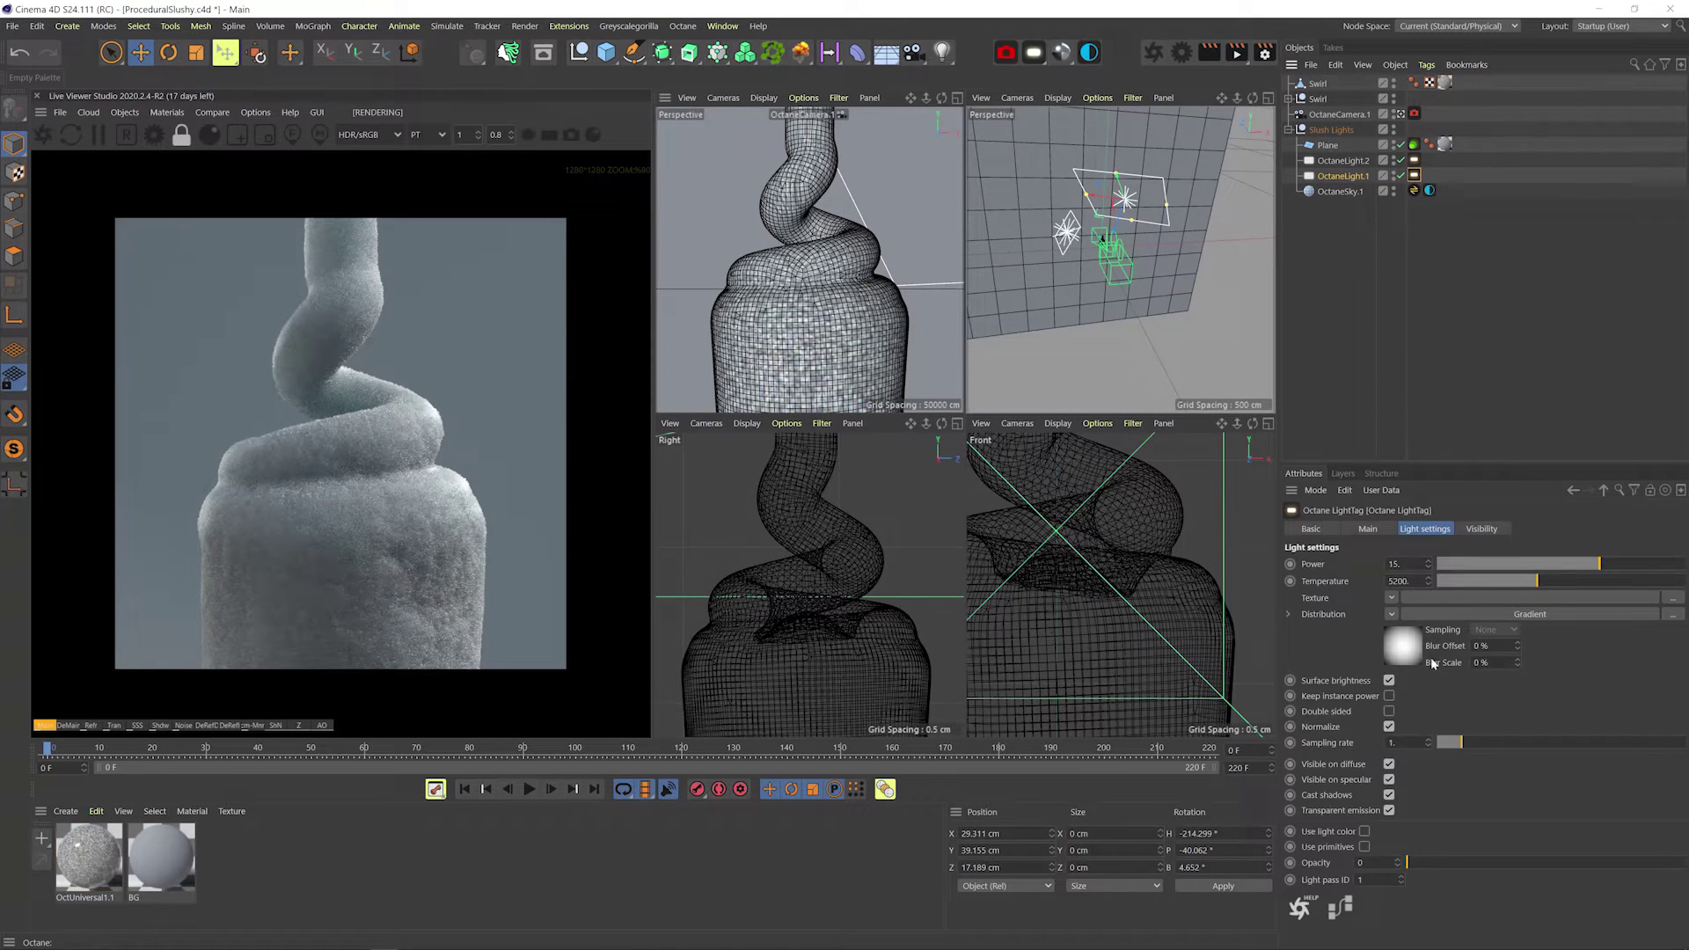
pyautogui.click(1414, 160)
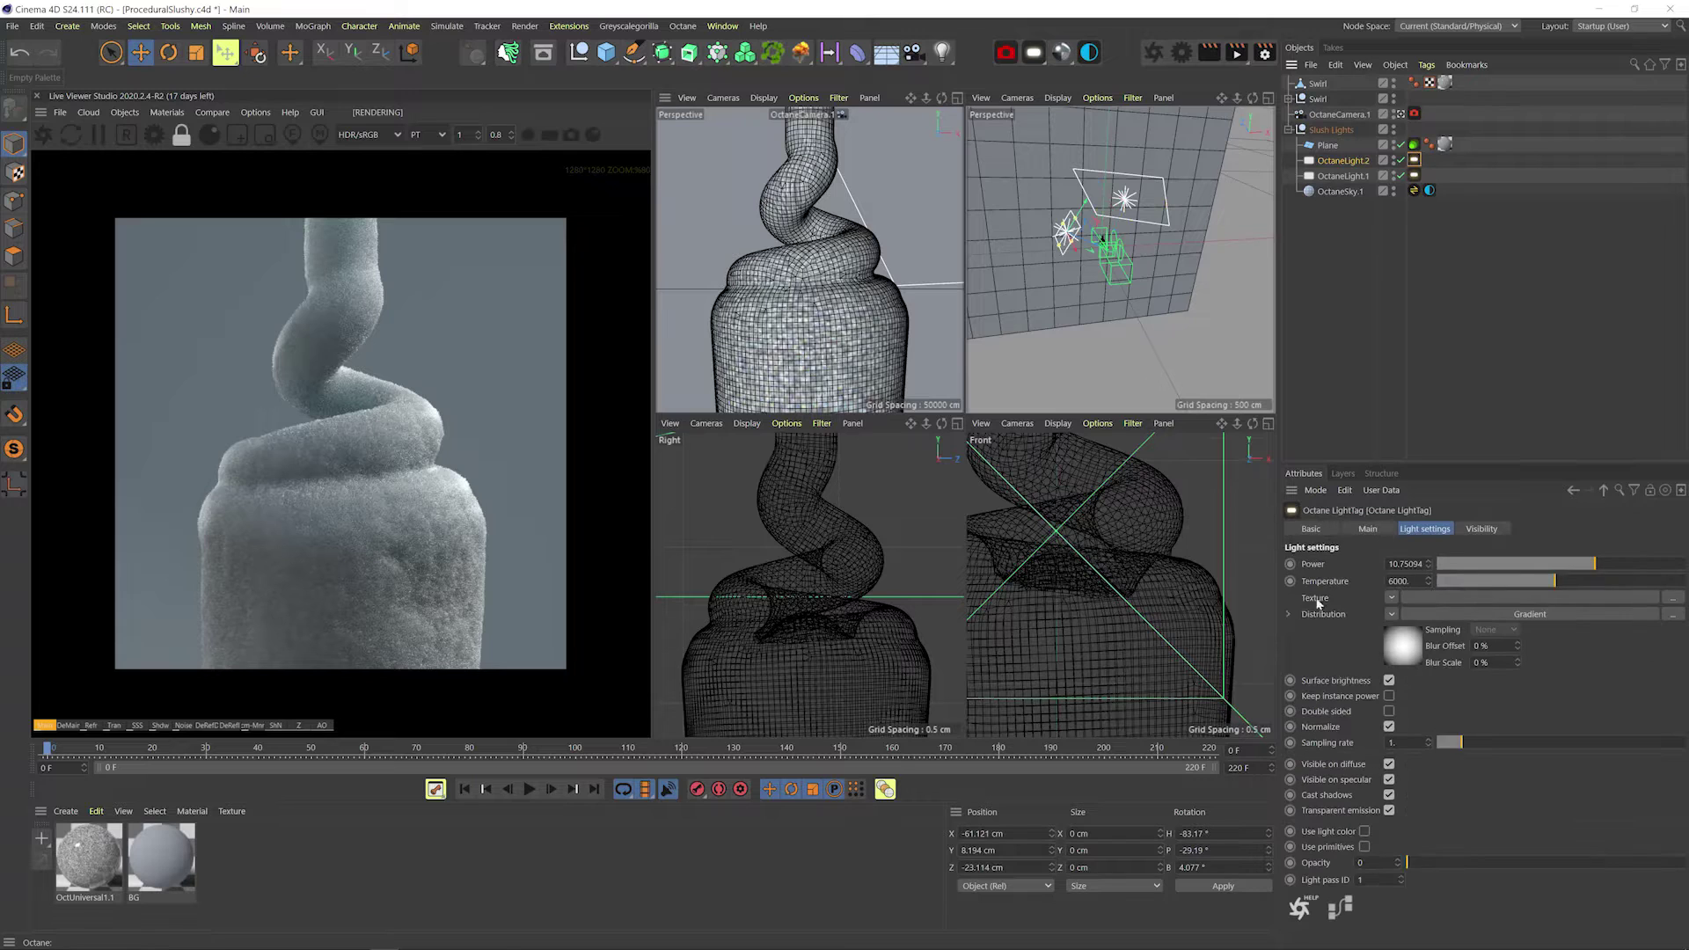
pyautogui.press('3')
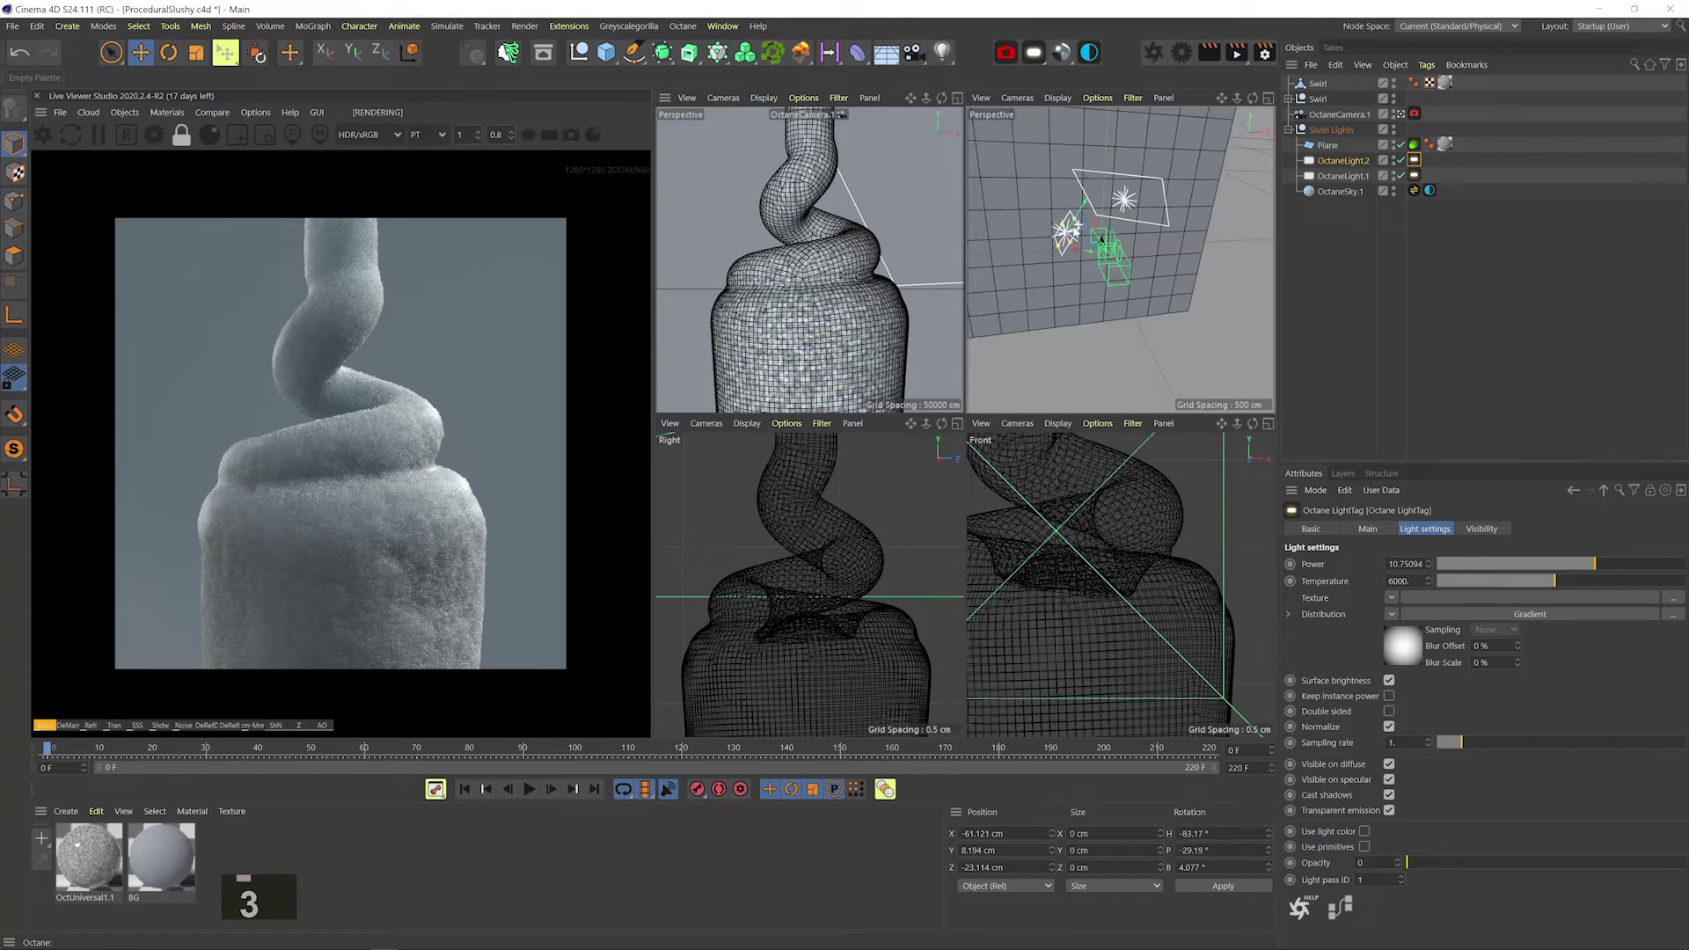
pyautogui.moveTo(1105, 251); pyautogui.dragTo(1088, 296)
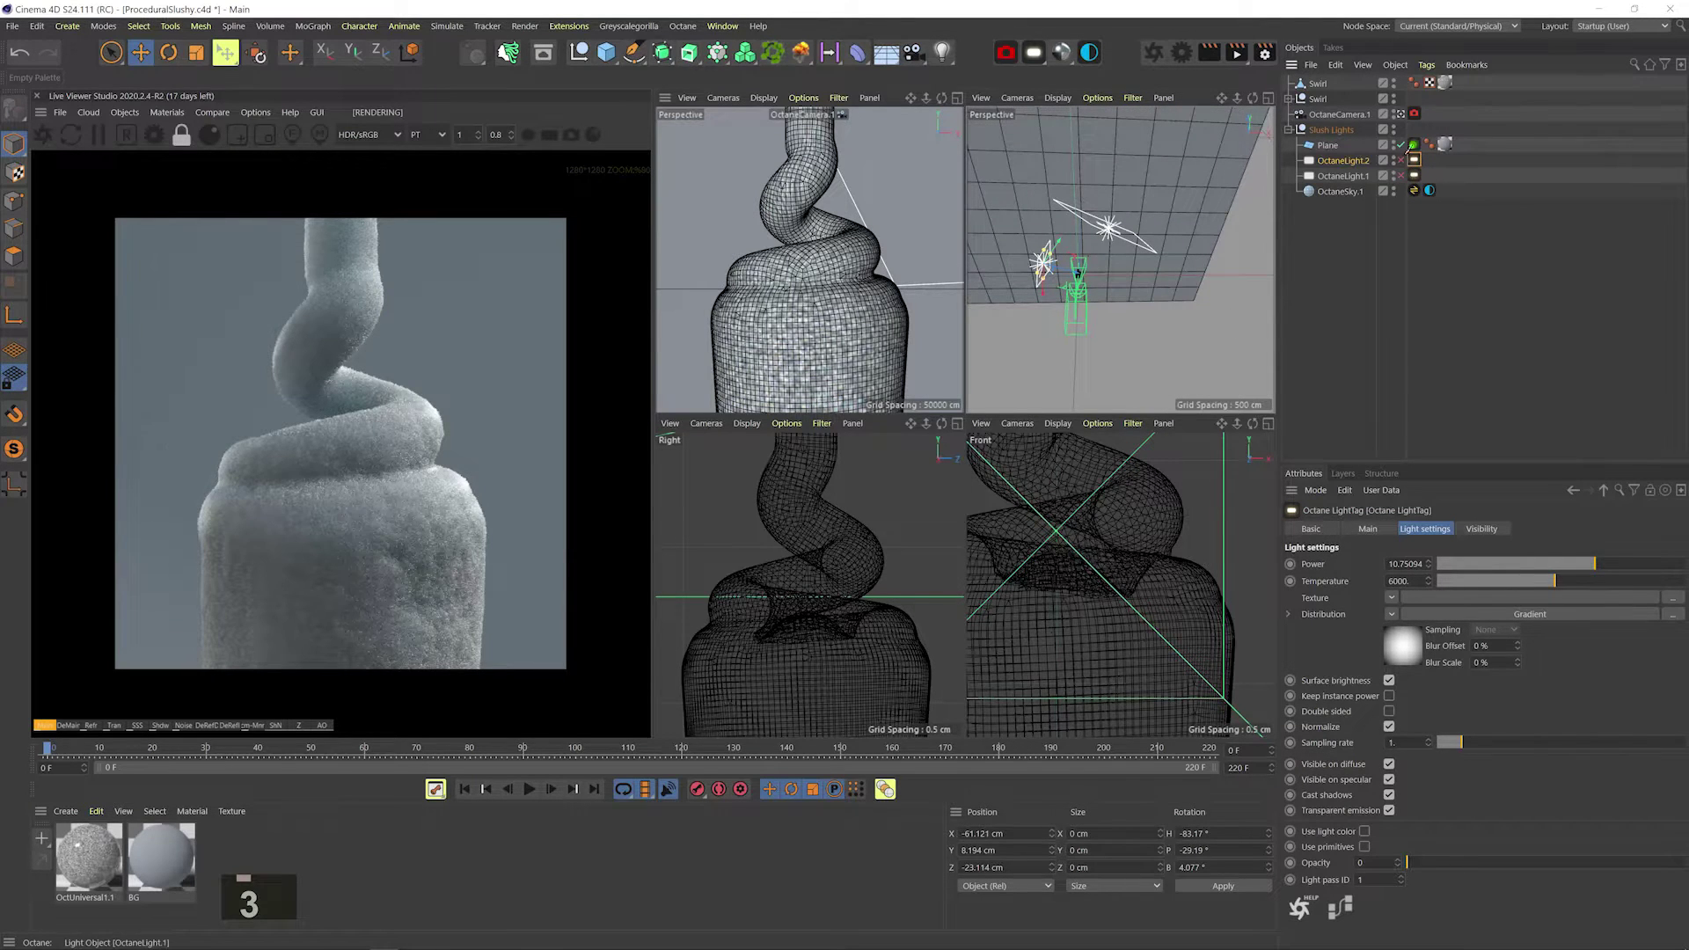
# Examine the Octane kernel, camera imager and denoiser settings.
pyautogui.click(154, 134)
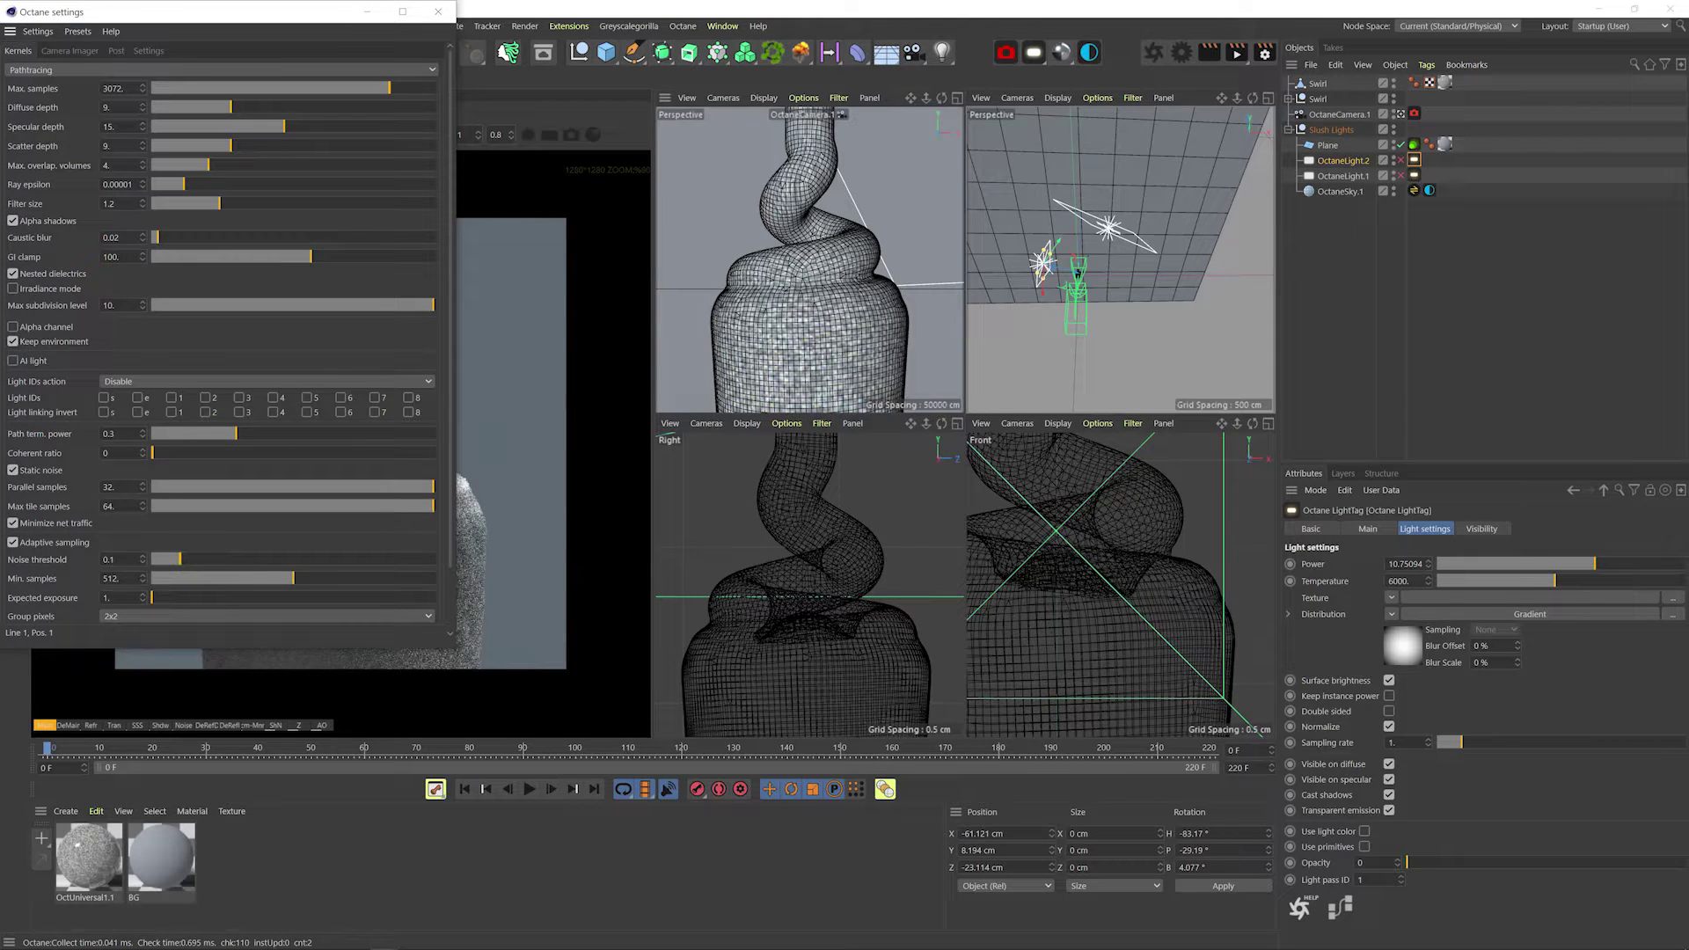
pyautogui.click(70, 51)
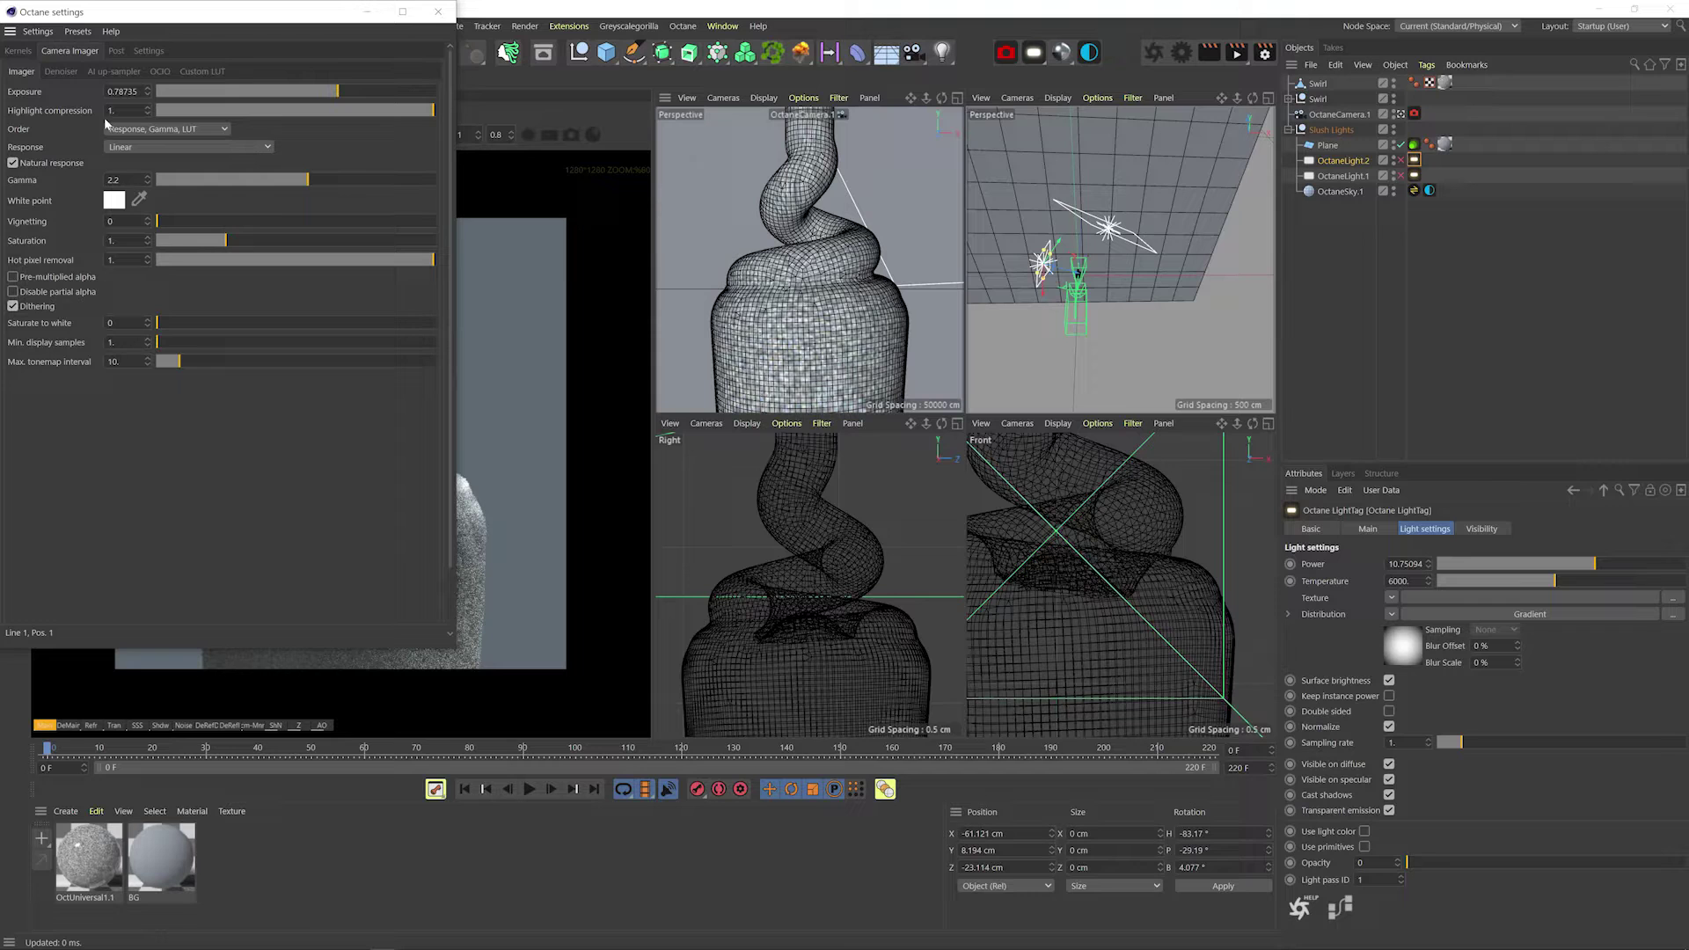
pyautogui.click(63, 72)
pyautogui.click(439, 11)
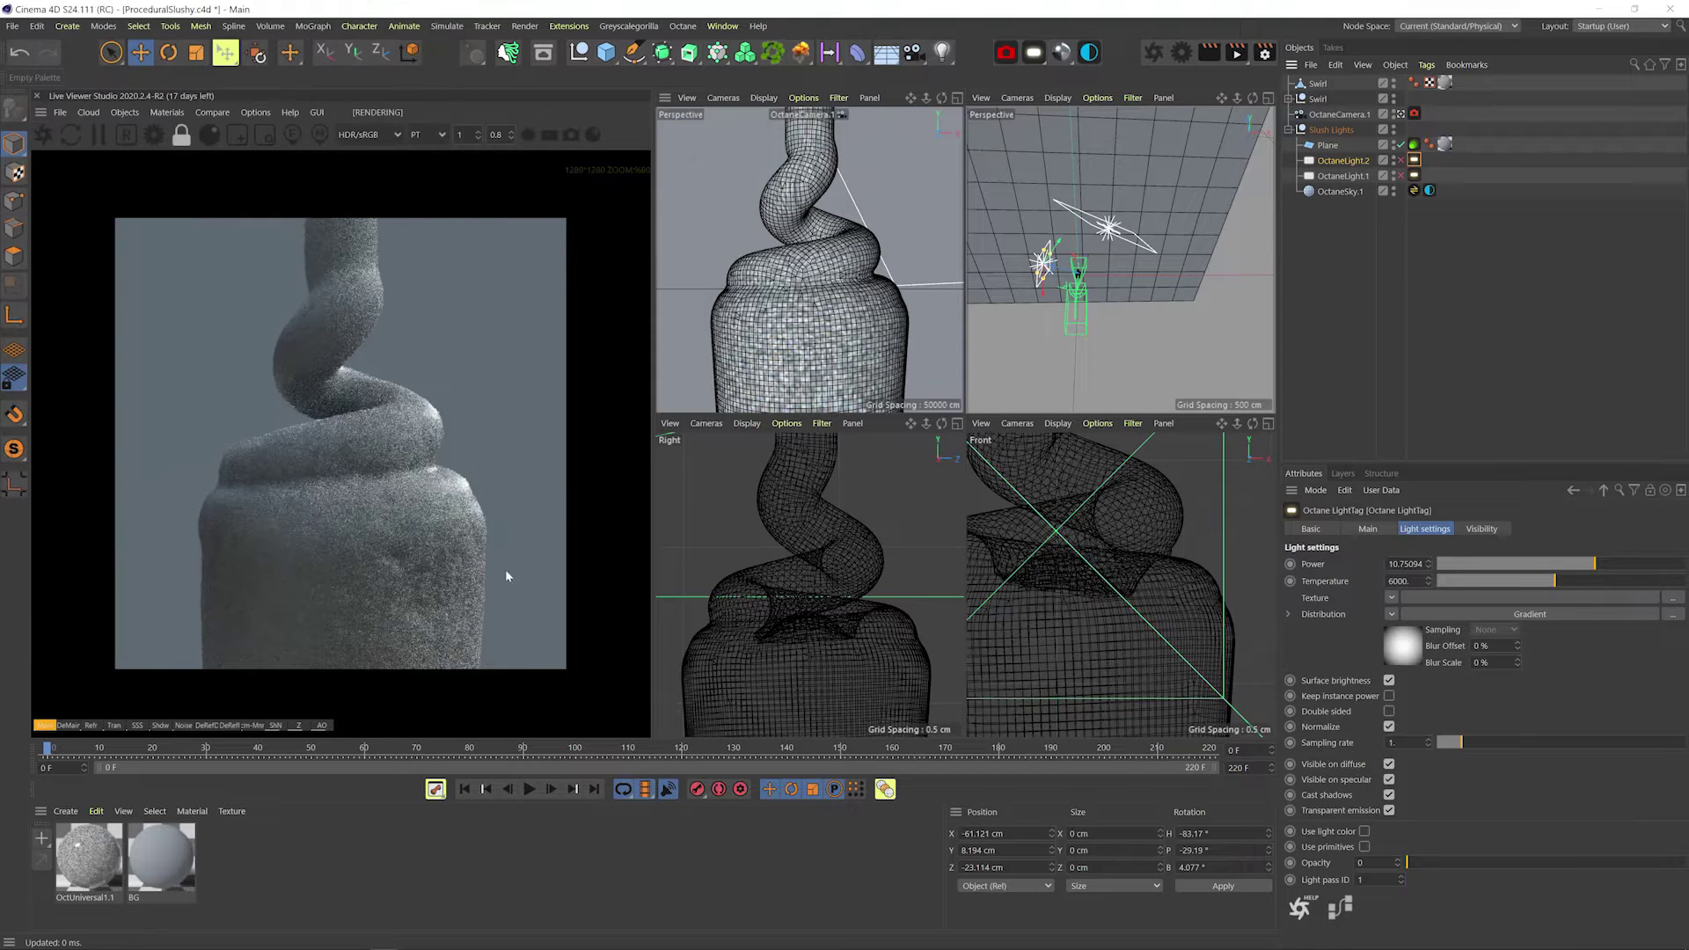
# Open the OctUniversal1.1 material in the node editor and enlarge the editor to show the whole node graph.
pyautogui.doubleClick(88, 856)
pyautogui.moveTo(352, 379); pyautogui.dragTo(987, 263)
pyautogui.click(756, 471)
pyautogui.click(1218, 263)
pyautogui.moveTo(704, 320); pyautogui.dragTo(960, 162)
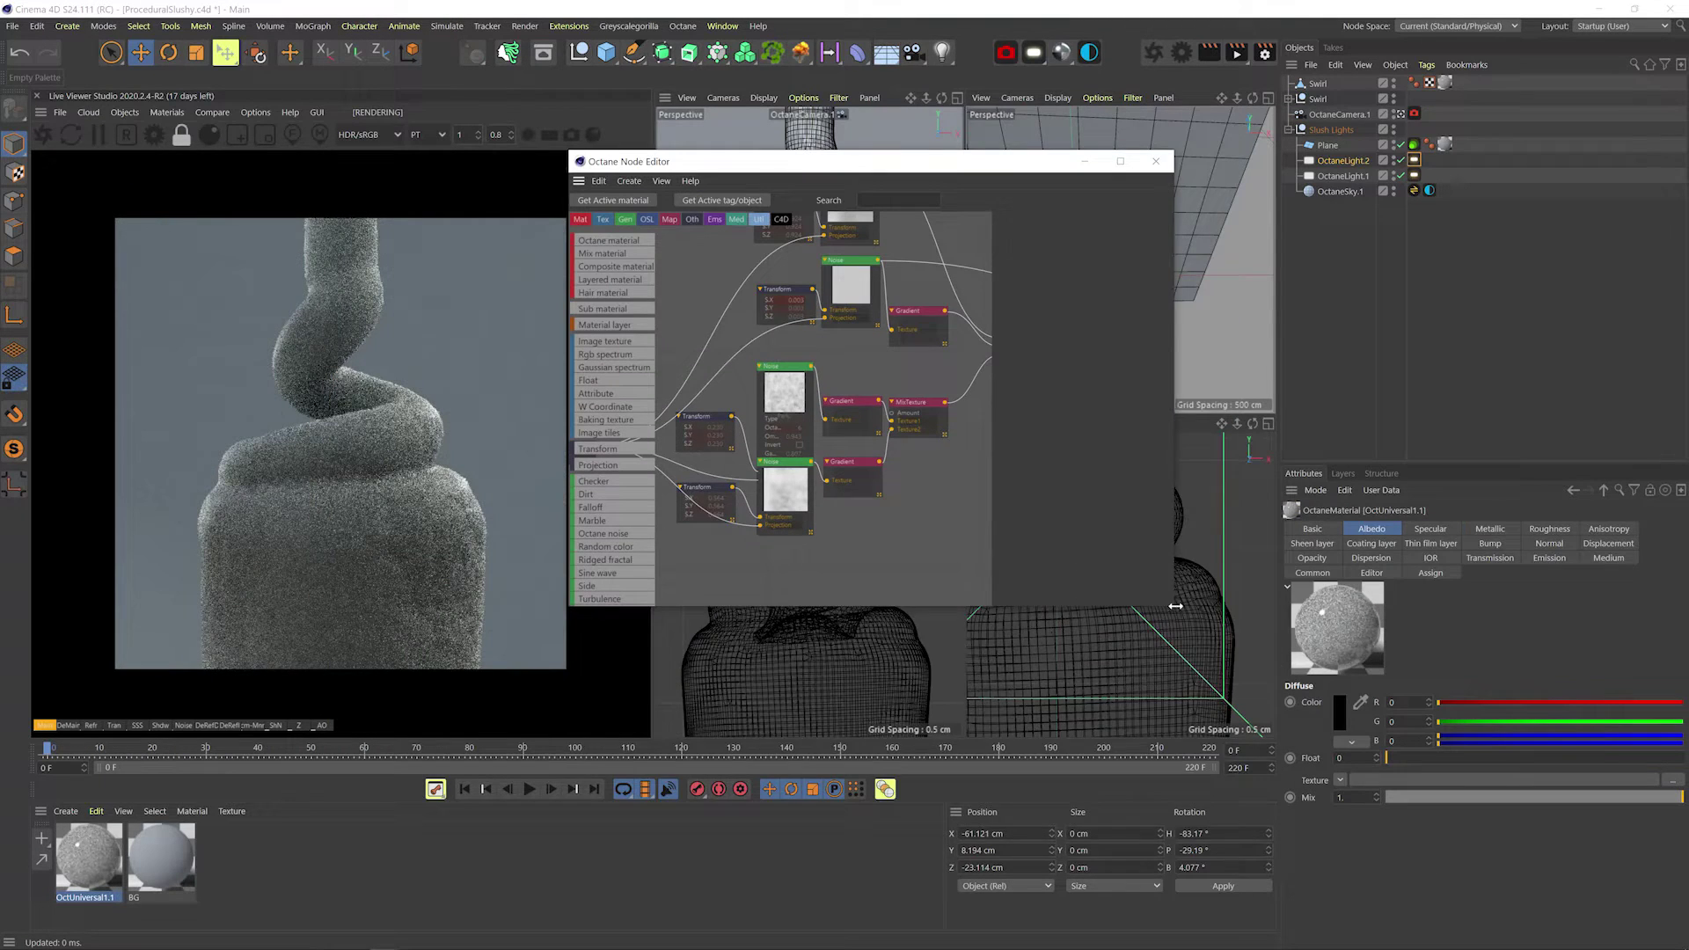
pyautogui.moveTo(1172, 607); pyautogui.dragTo(1285, 857)
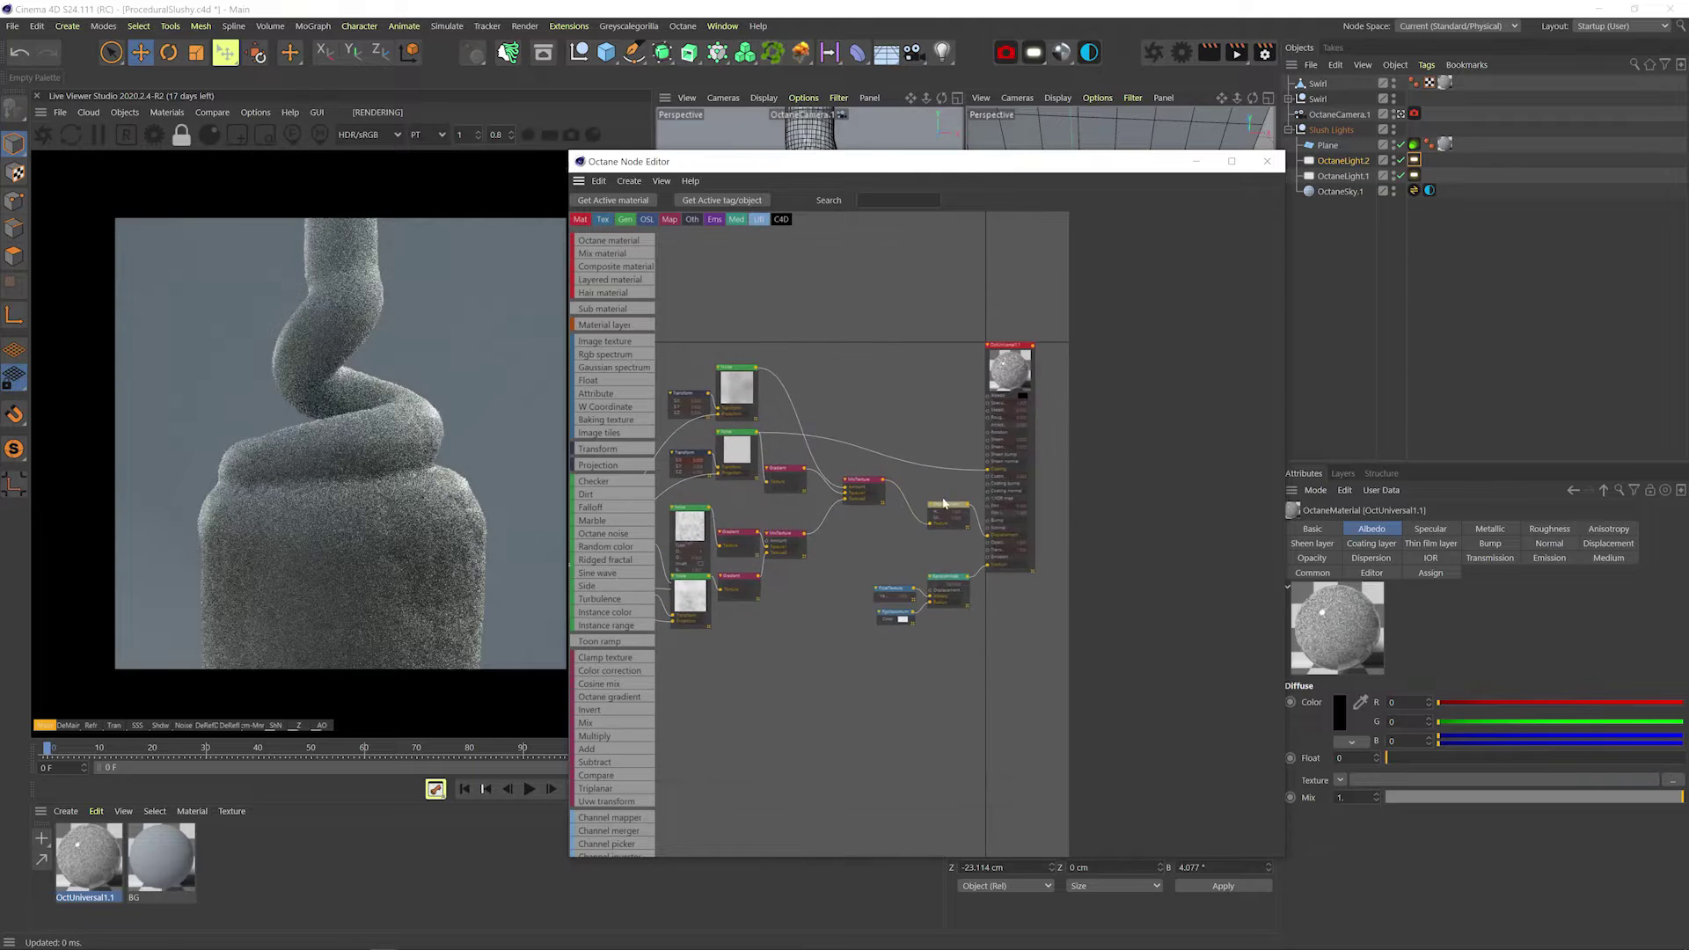
# Set the vertex displacement's subdivision level to 3 and move the node editor clear of the render preview.
pyautogui.click(937, 505)
pyautogui.press('Return')
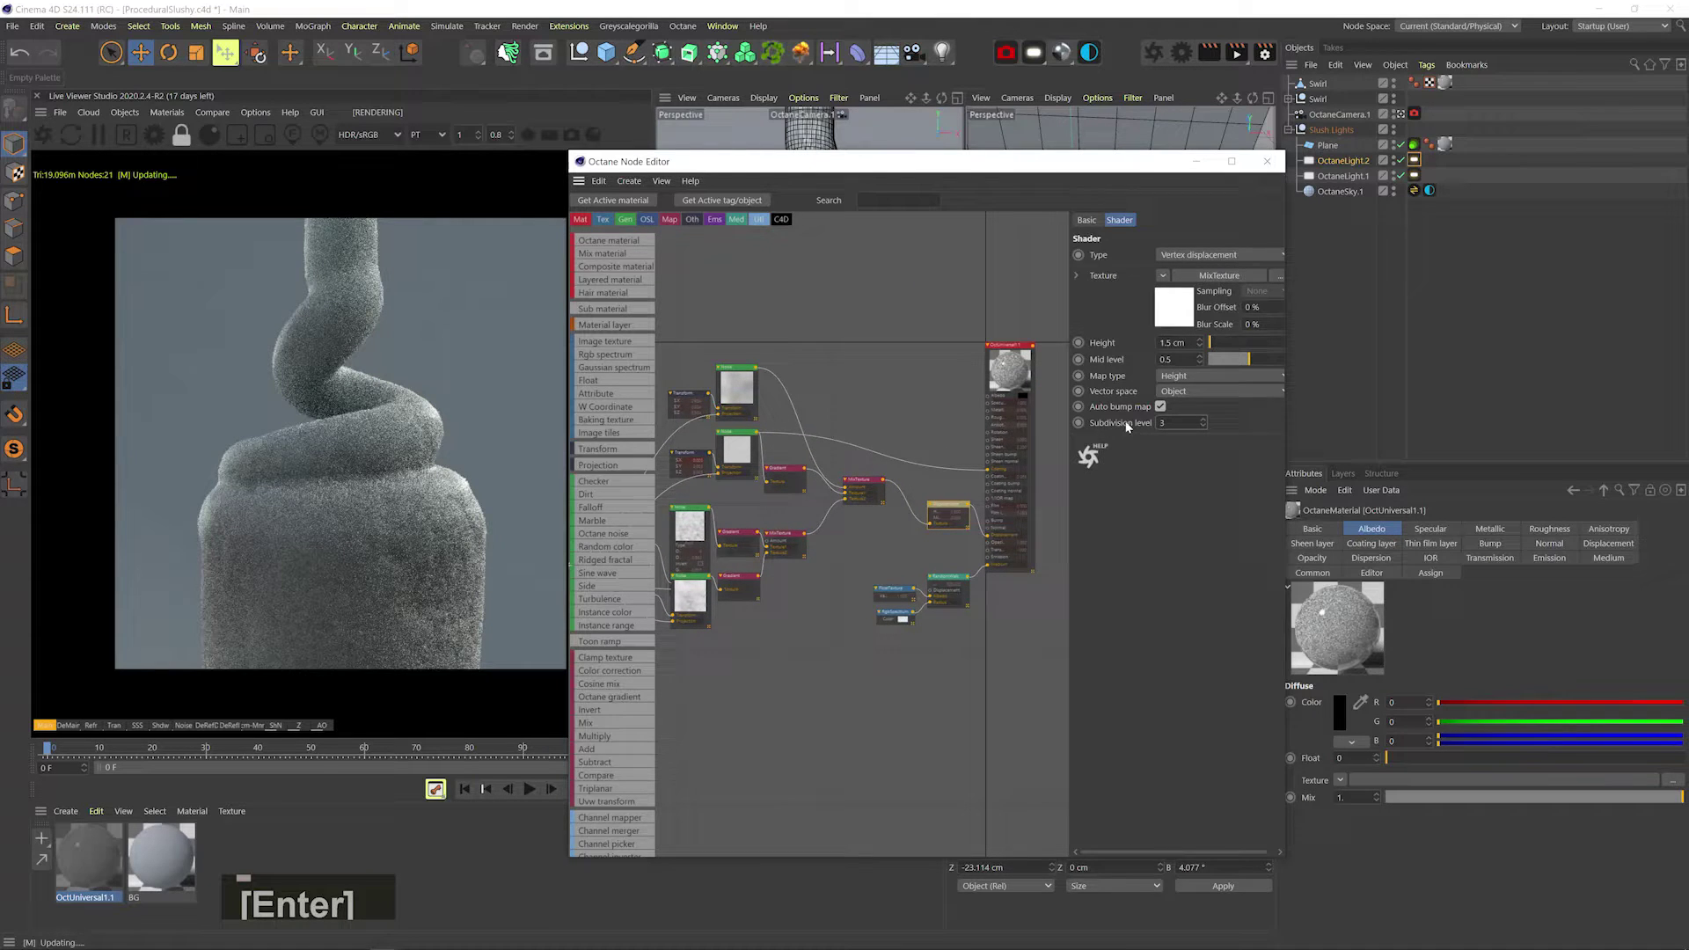
pyautogui.moveTo(907, 167); pyautogui.dragTo(1302, 233)
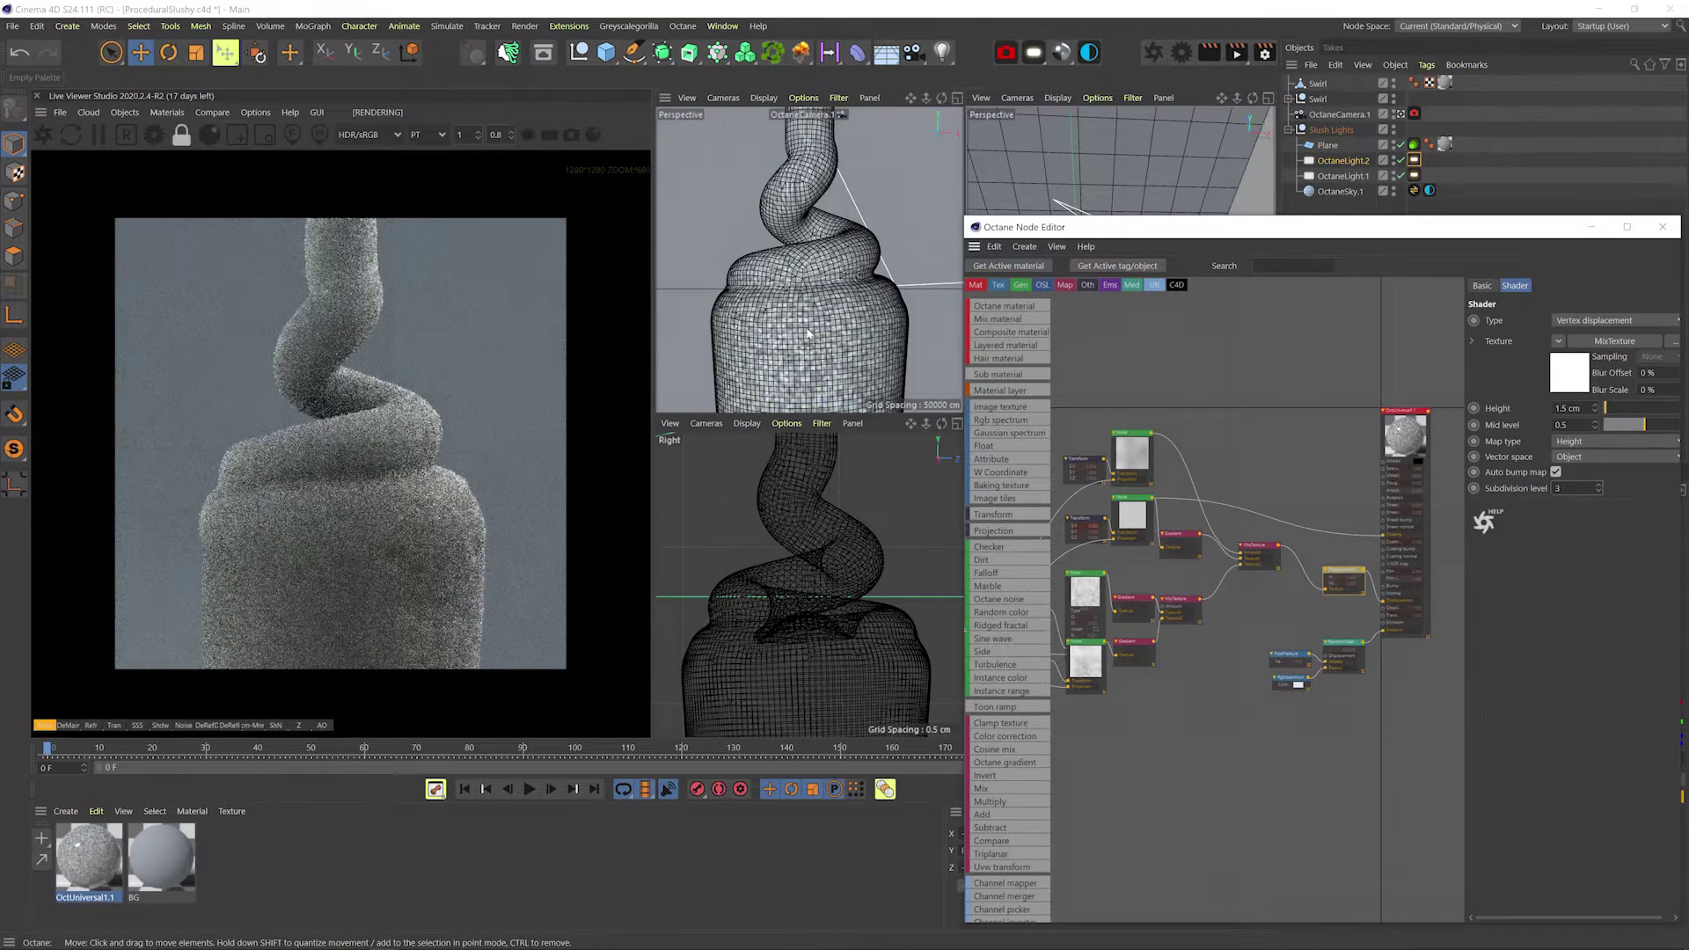
# Rearrange the node graph, spacing the mix and noise nodes away from the displacement and separating the top noise with its transform.
pyautogui.moveTo(1188, 230); pyautogui.dragTo(862, 172)
pyautogui.moveTo(914, 612); pyautogui.dragTo(1057, 578, button='middle')
pyautogui.moveTo(1071, 646); pyautogui.dragTo(735, 328)
pyautogui.moveTo(970, 424); pyautogui.dragTo(914, 468)
pyautogui.moveTo(1038, 600); pyautogui.dragTo(944, 552, button='middle')
pyautogui.moveTo(944, 555); pyautogui.dragTo(1065, 493)
pyautogui.moveTo(1060, 504); pyautogui.dragTo(1056, 545)
pyautogui.moveTo(1054, 547); pyautogui.dragTo(1122, 514, button='middle')
# Connect the lower noise's gradient directly to the main mix texture and delete the bottommost noise, gradient and transform branch.
pyautogui.click(868, 470)
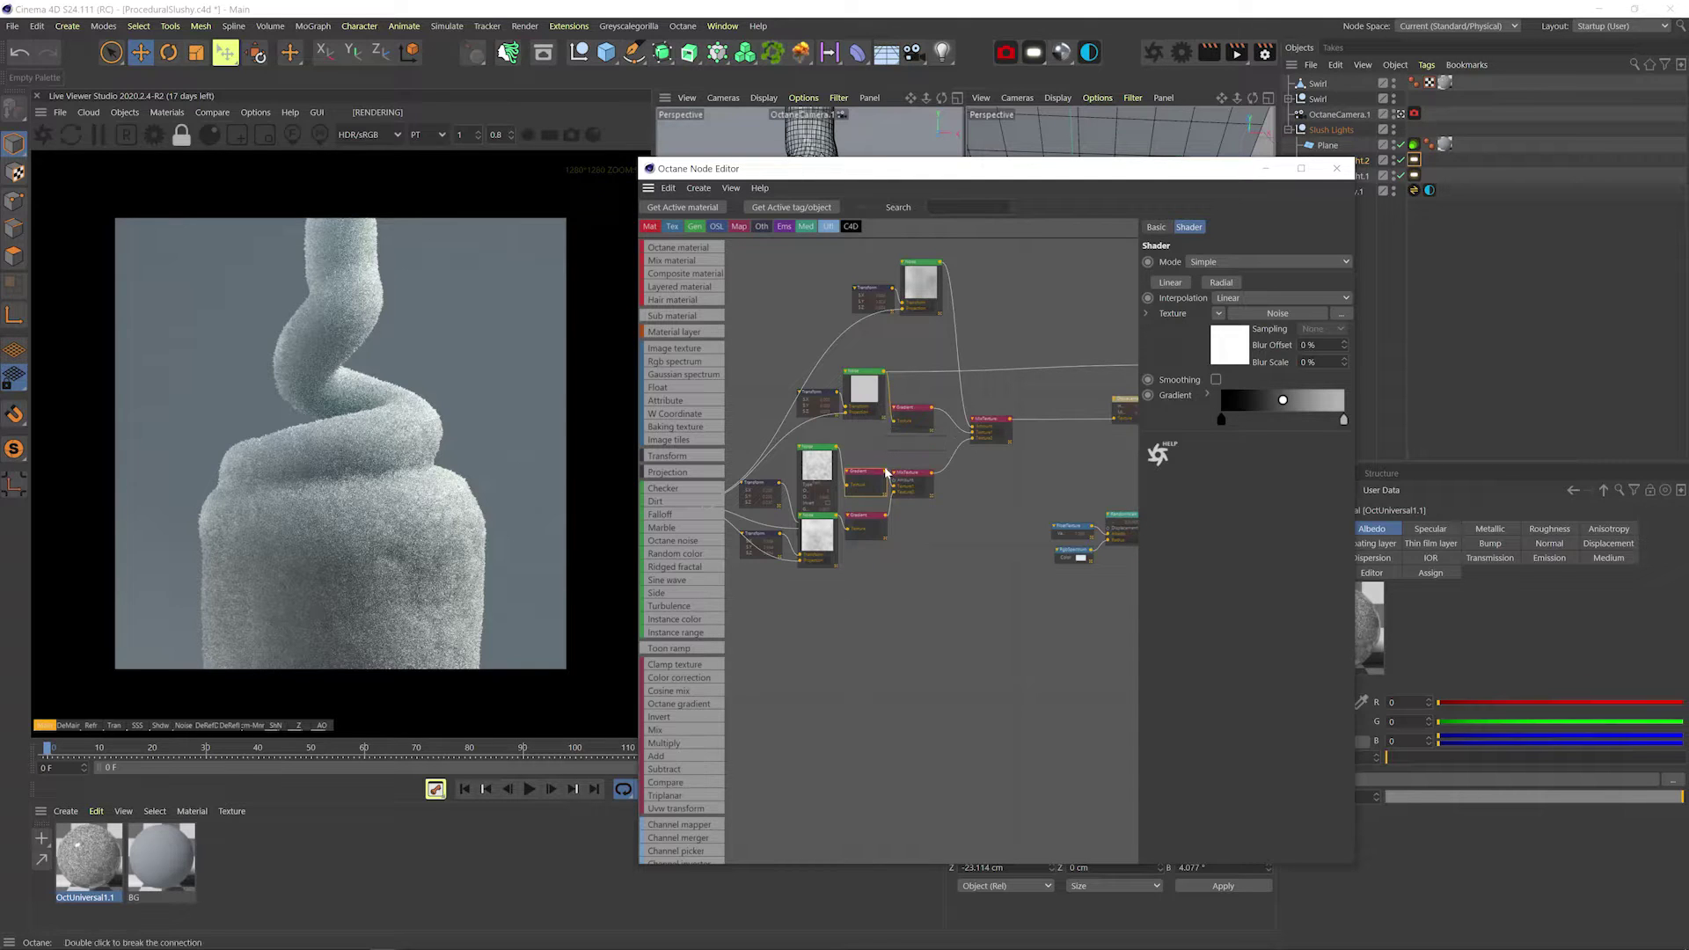
pyautogui.moveTo(886, 471); pyautogui.dragTo(973, 439)
pyautogui.moveTo(953, 571); pyautogui.dragTo(910, 484)
pyautogui.press('Return')
pyautogui.moveTo(921, 602); pyautogui.dragTo(818, 564)
pyautogui.press('Delete')
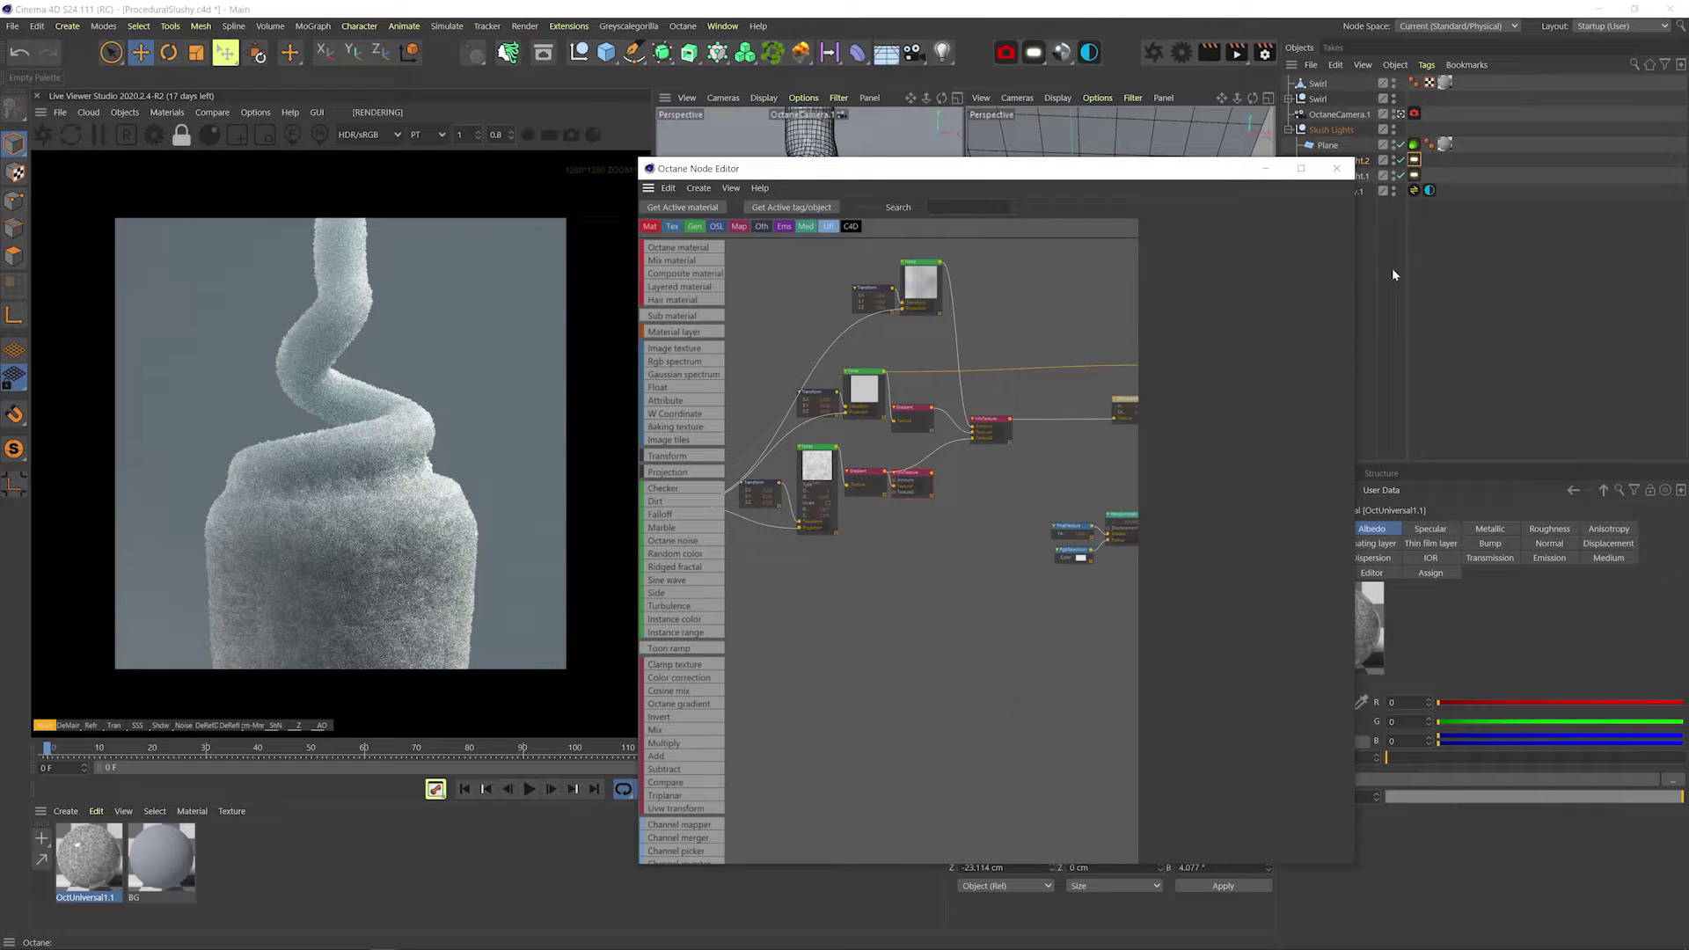
# Delete the leftover lower mix texture and move the remaining lower noise, gradient and transform closer to the main mix texture.
pyautogui.moveTo(1356, 300); pyautogui.dragTo(1588, 300)
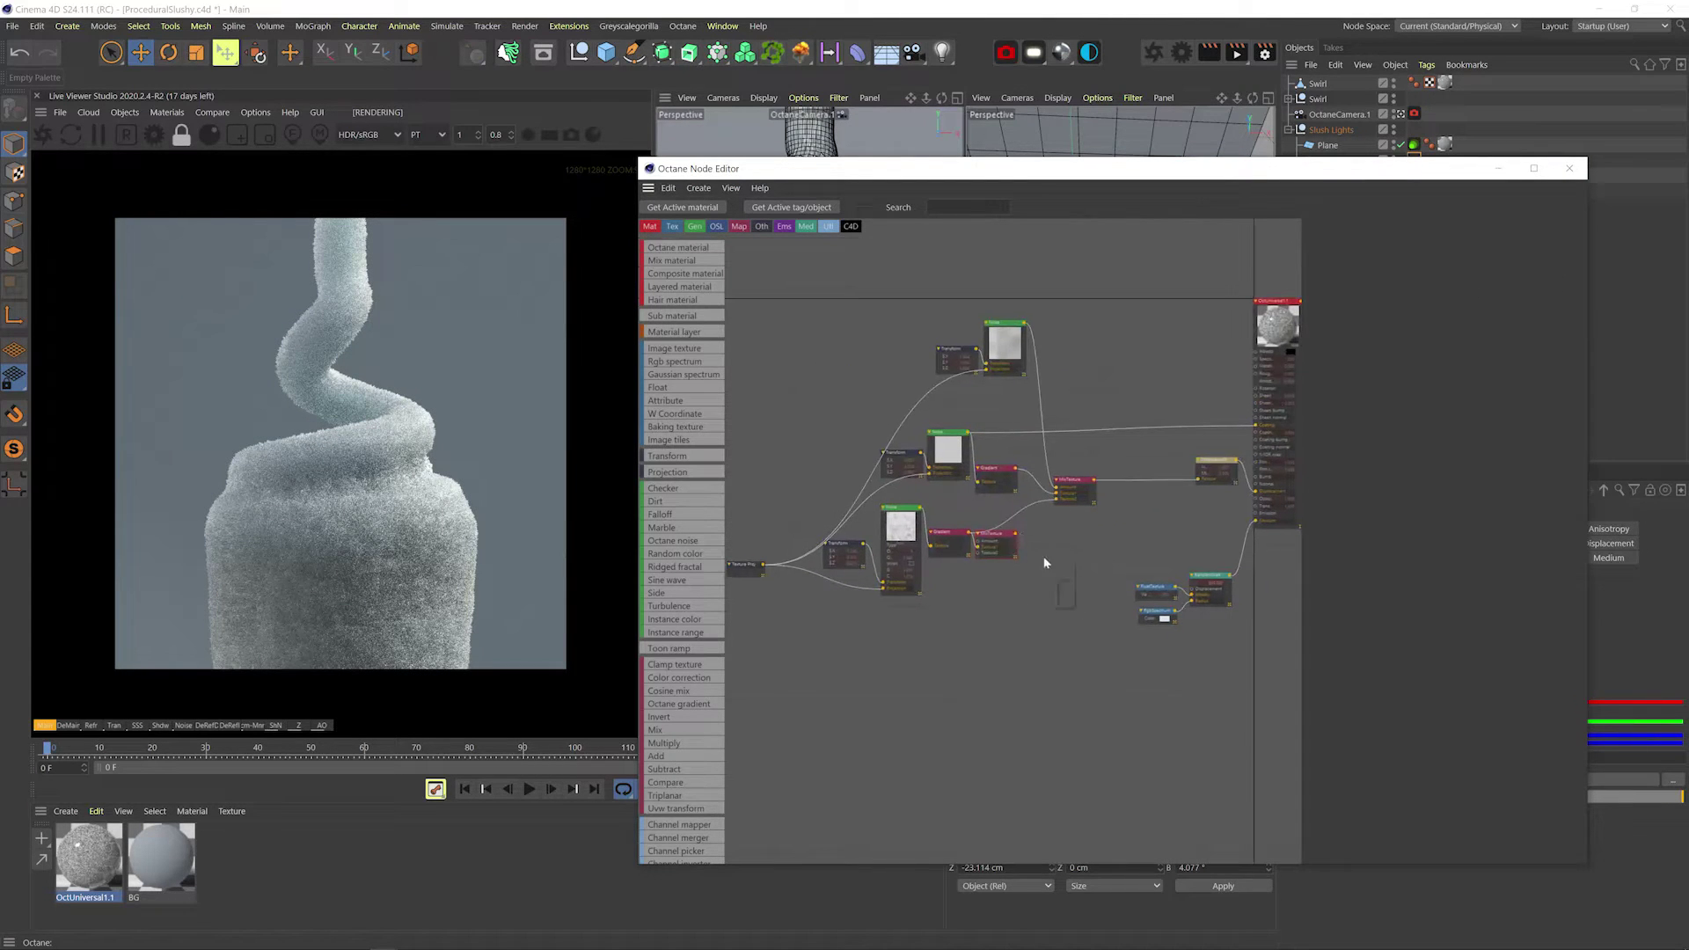
pyautogui.moveTo(1044, 558); pyautogui.dragTo(1006, 536)
pyautogui.press('Delete')
pyautogui.moveTo(969, 642); pyautogui.dragTo(845, 516)
pyautogui.moveTo(903, 522); pyautogui.dragTo(941, 542)
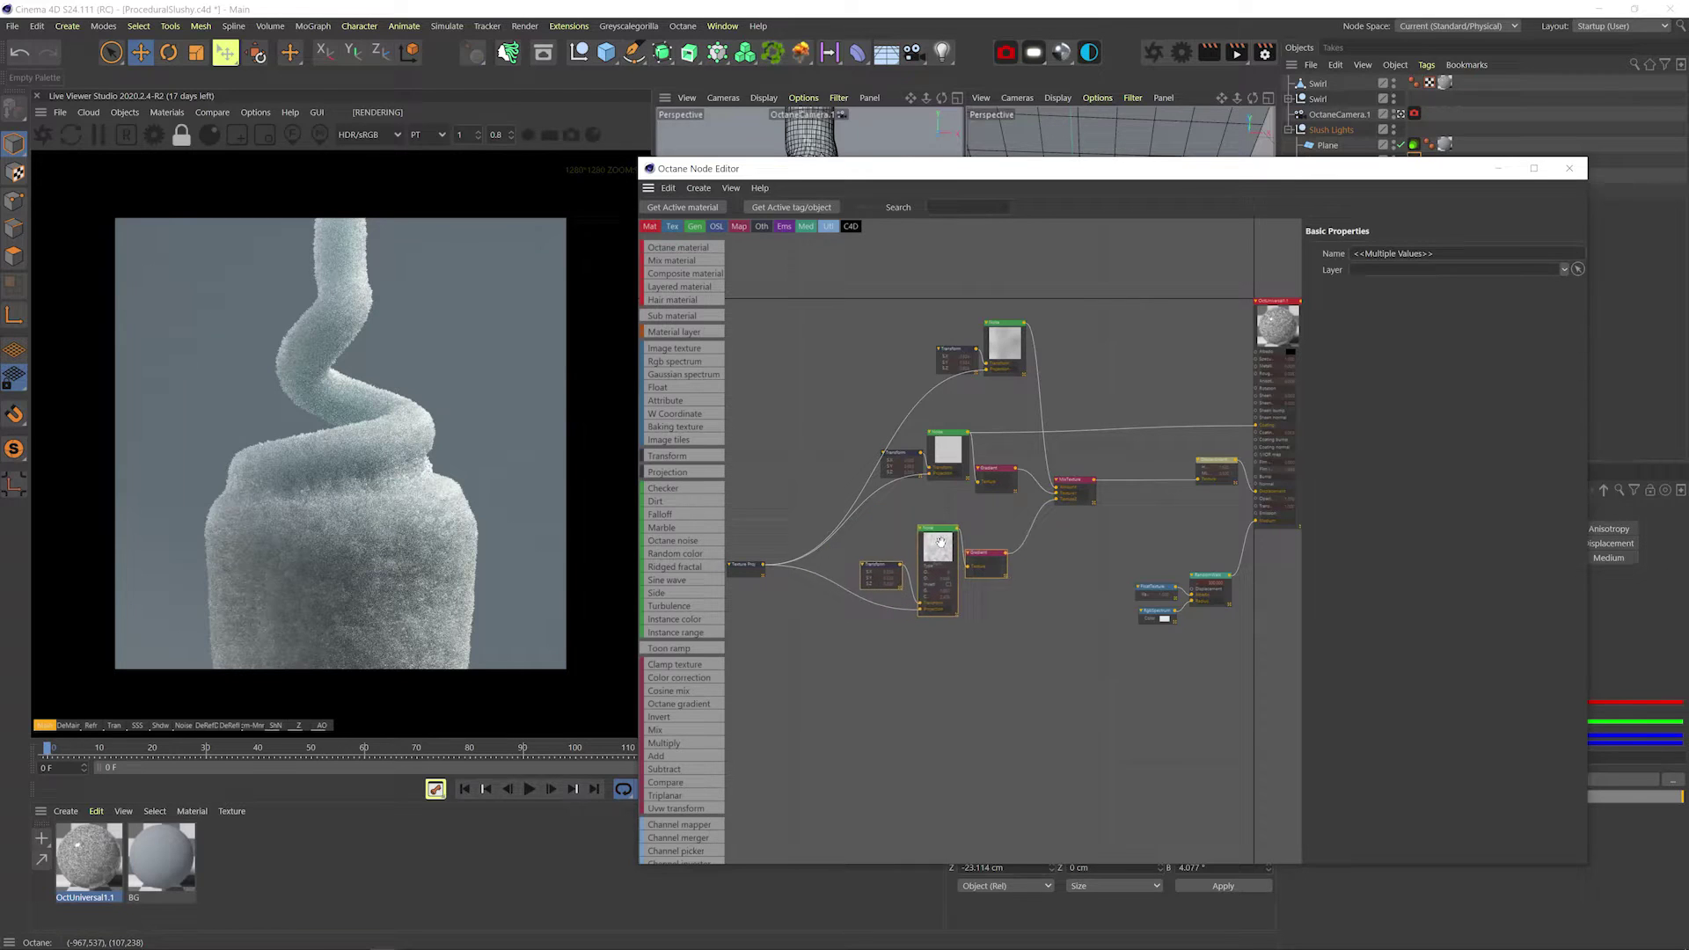
# Preview the lower gradient in solo mode and change its noise type from Perlin to Circular.
pyautogui.click(989, 556)
pyautogui.scroll(3, 1003, 550)
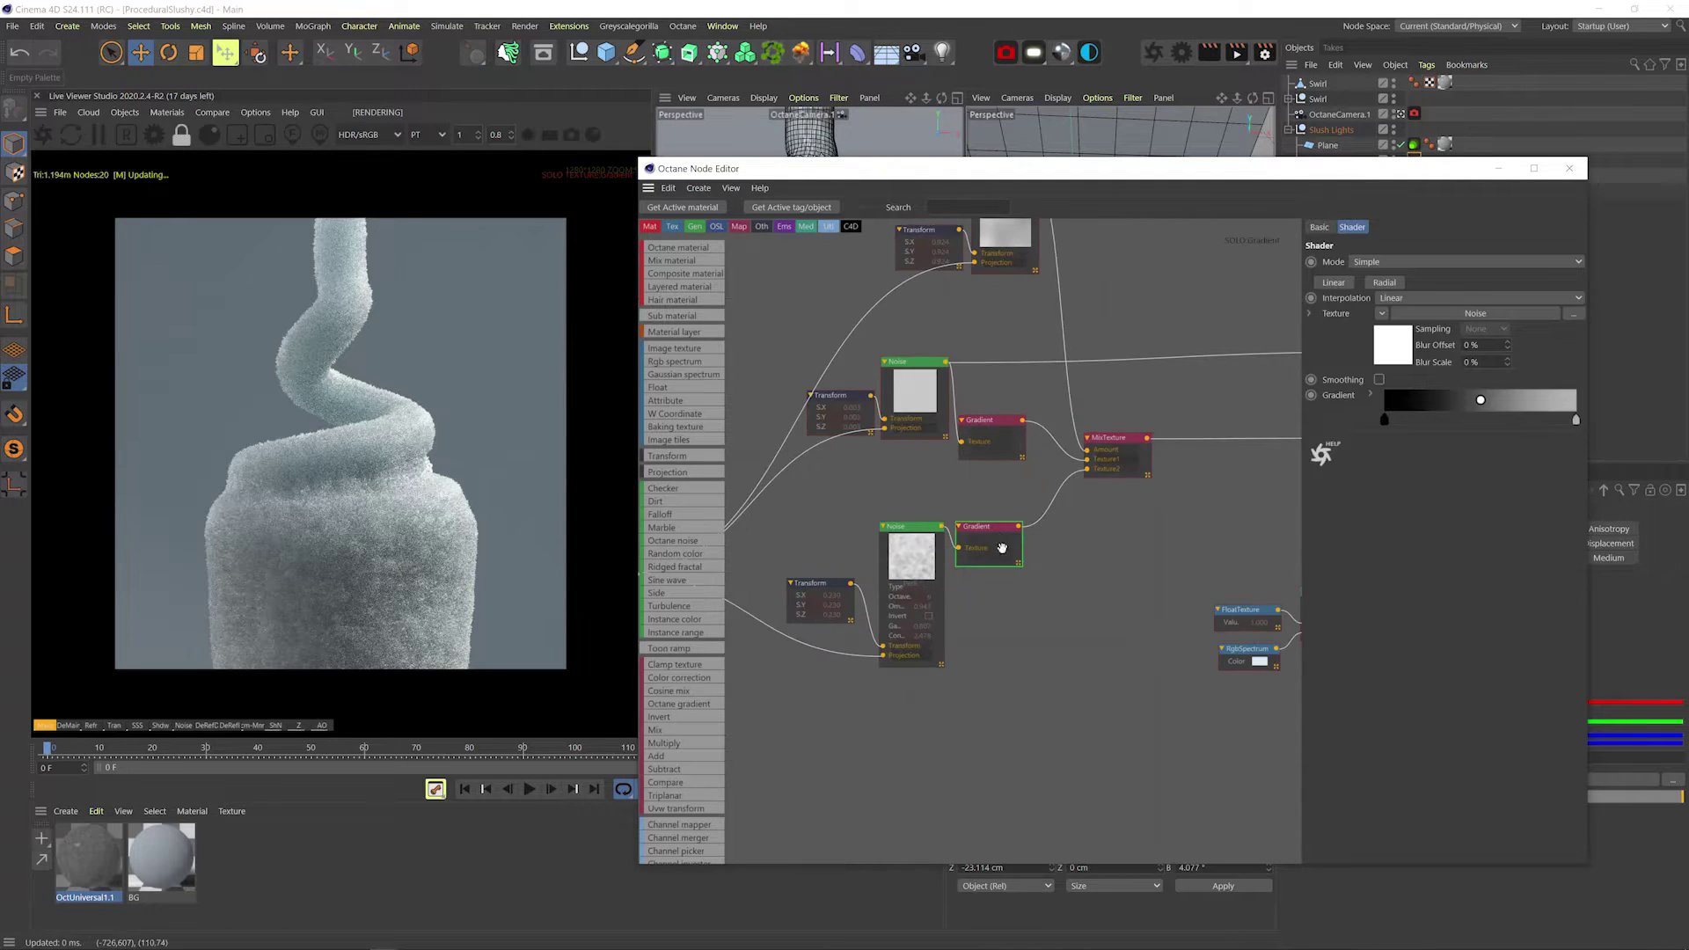
pyautogui.click(912, 550)
pyautogui.click(1443, 263)
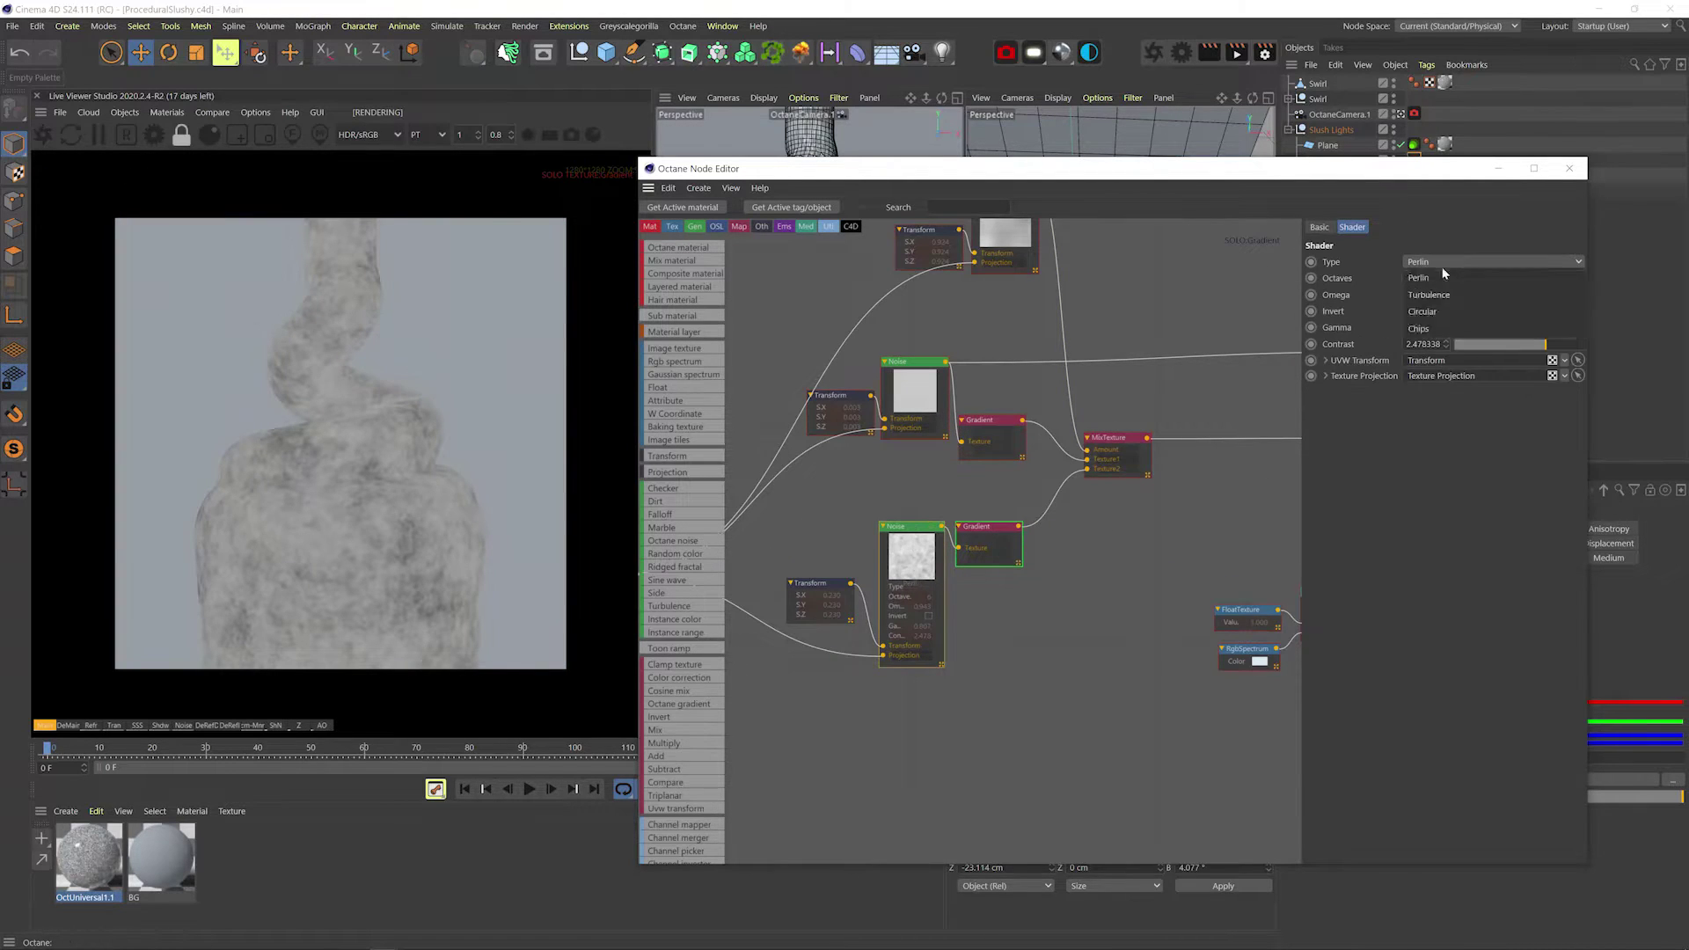
pyautogui.click(1422, 311)
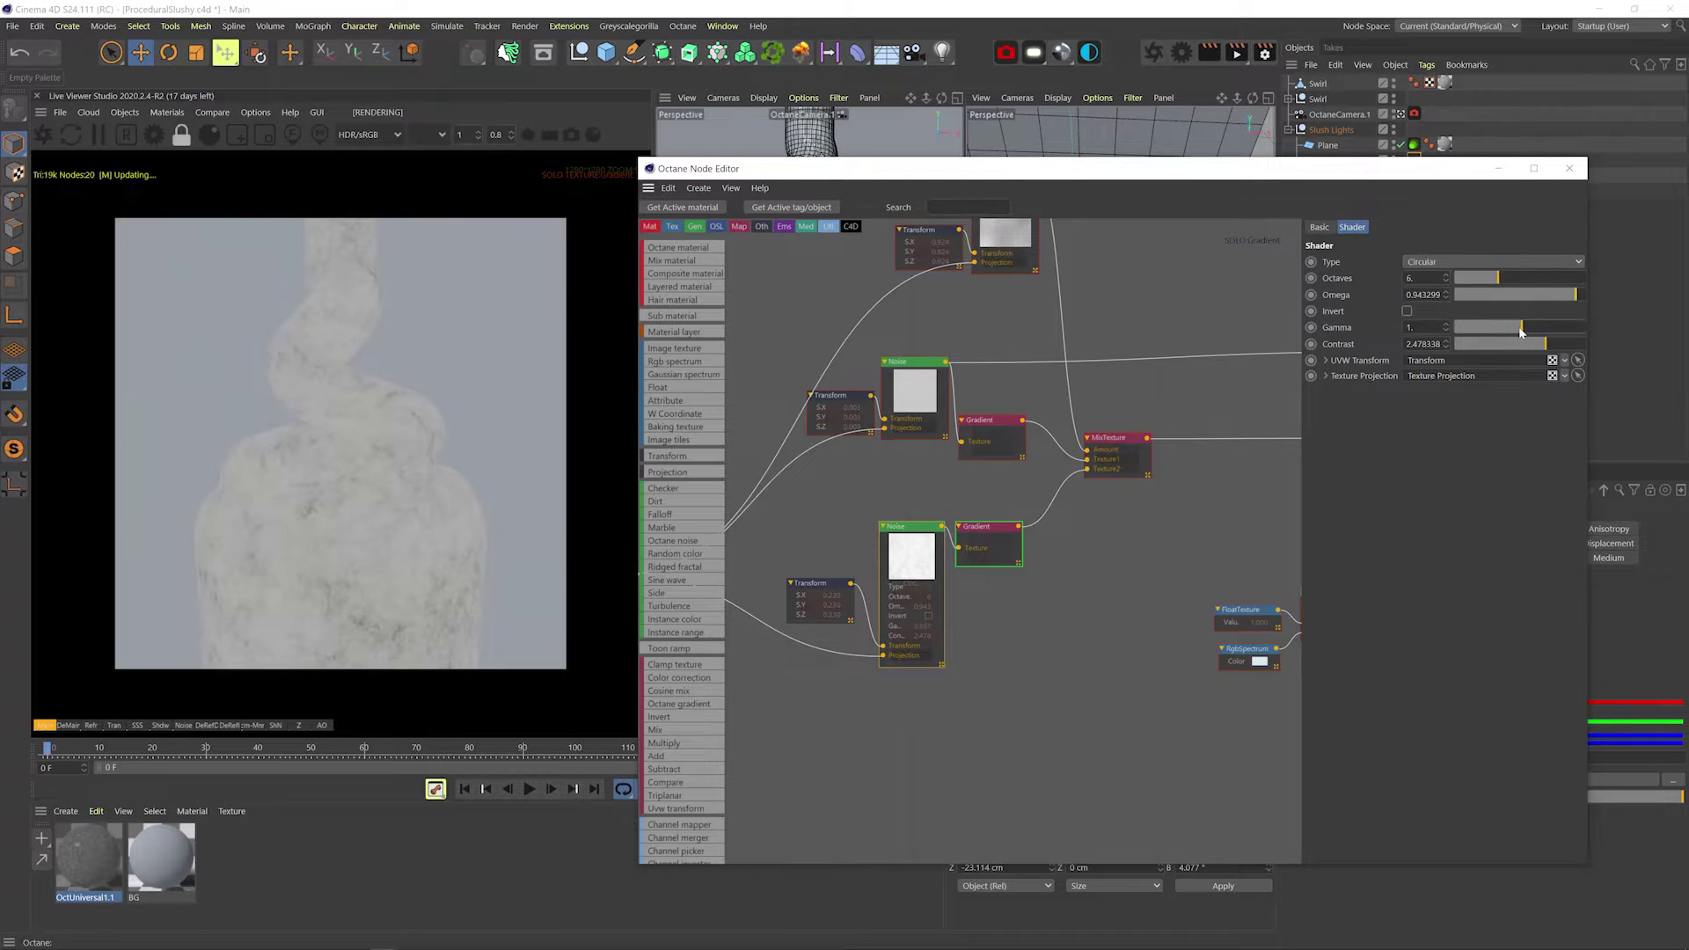
# Adjust the lower Circular noise's octaves, omega and gamma, and set its transform scale to 0.160372.
pyautogui.moveTo(1521, 331); pyautogui.dragTo(1527, 280)
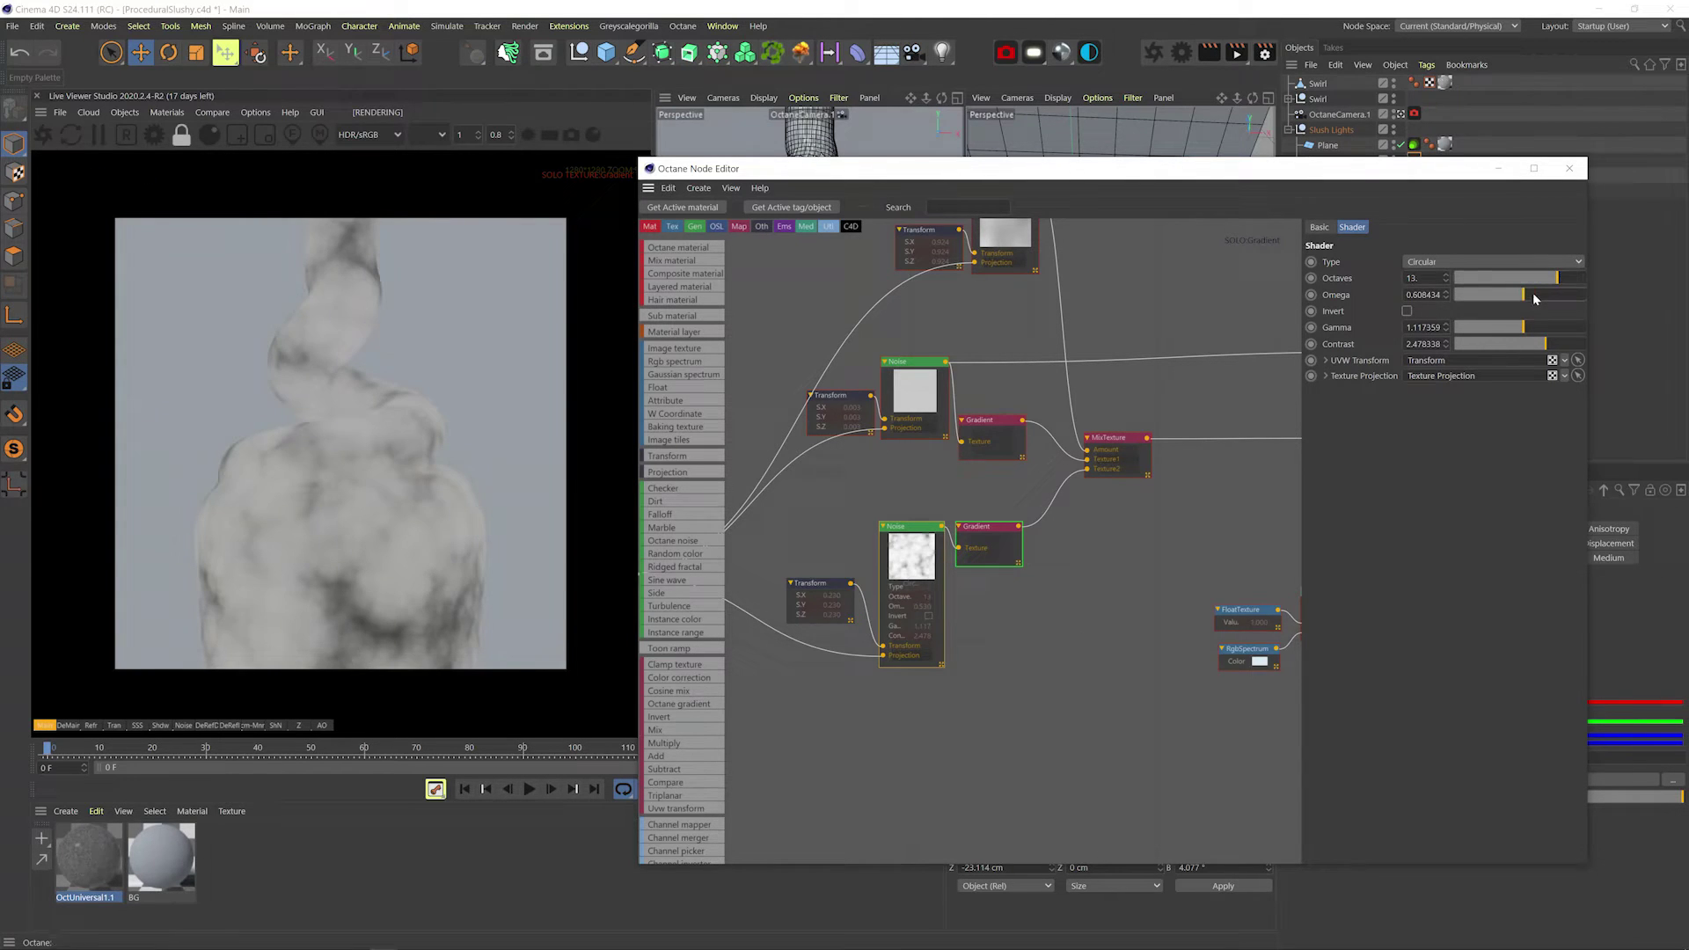
pyautogui.moveTo(1524, 331); pyautogui.dragTo(1497, 383)
pyautogui.click(825, 588)
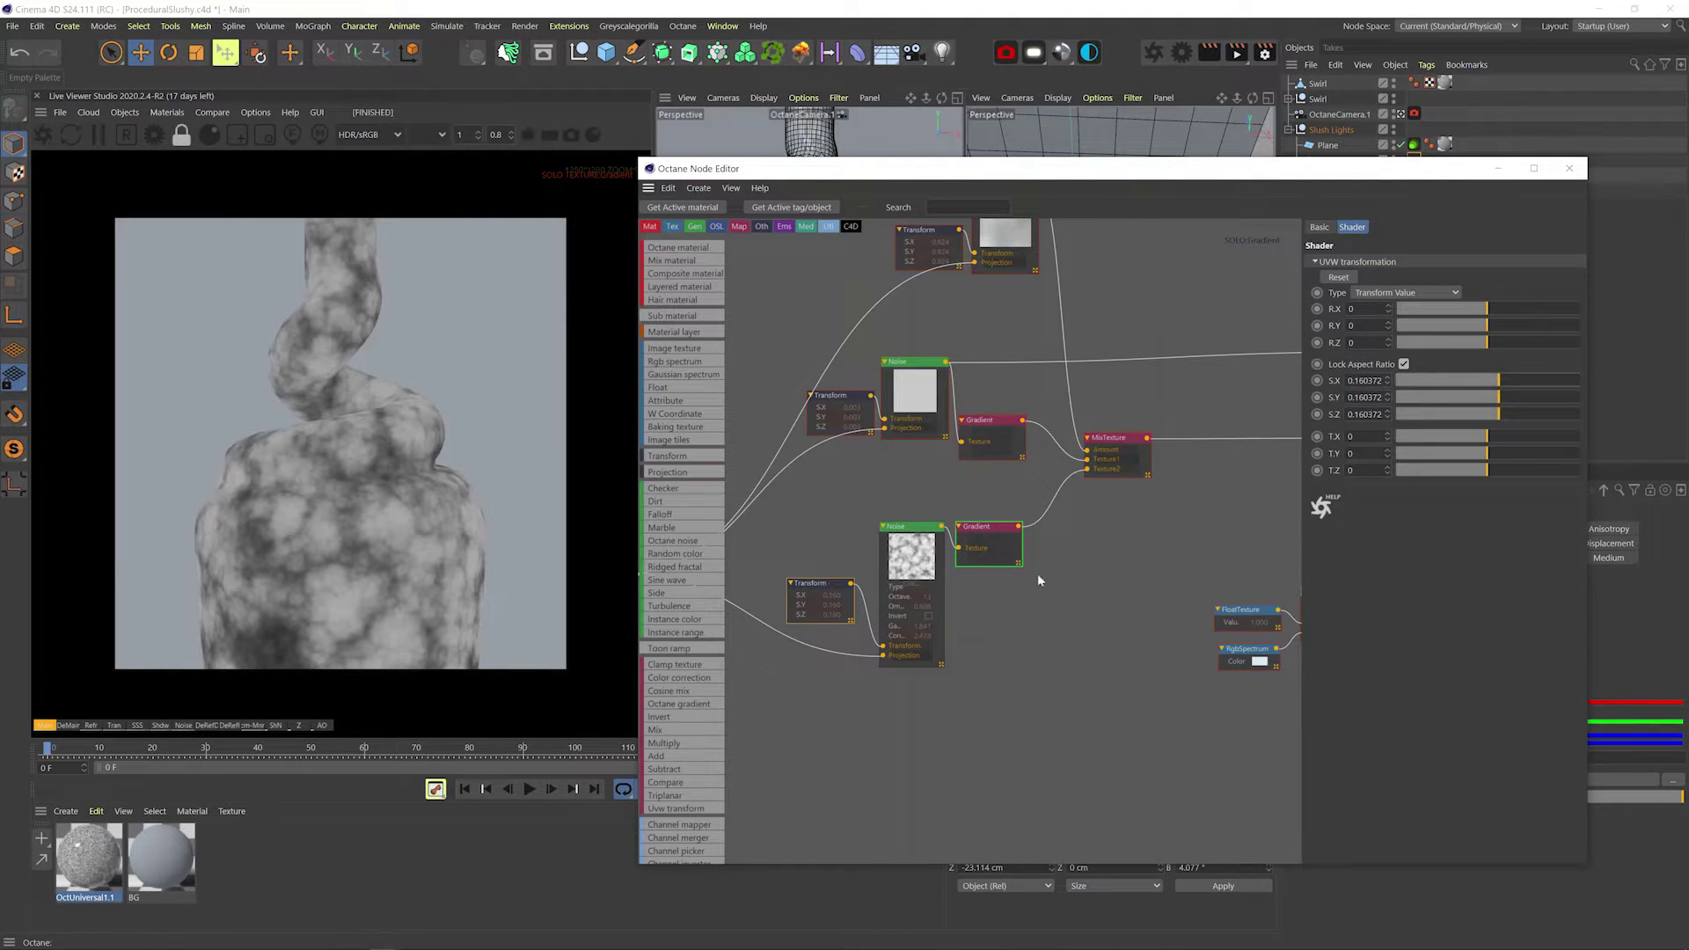
# Move the middle noise and its transform slightly down, and solo the main mix texture in the render preview.
pyautogui.keyDown('ctrl'); pyautogui.click(892, 392); pyautogui.keyUp('ctrl')
pyautogui.moveTo(893, 393); pyautogui.dragTo(895, 413)
pyautogui.rightClick(1114, 454)
pyautogui.click(1125, 464)
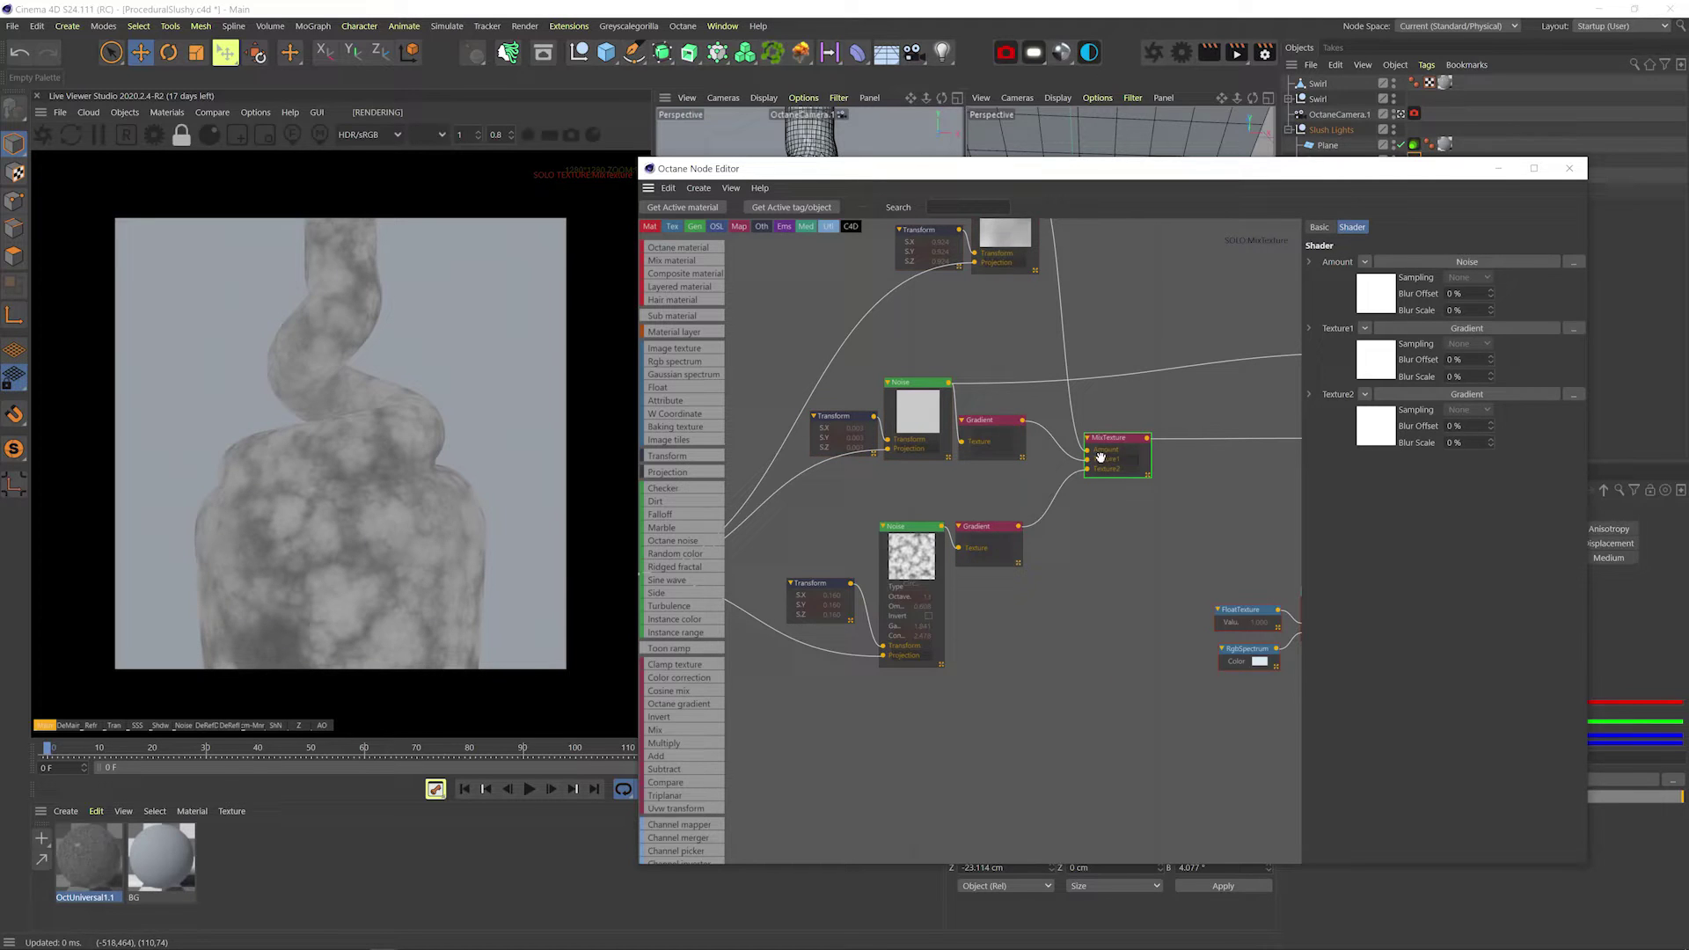
# Set the middle noise's omega to 0.138554 and its contrast to 2.909748.
pyautogui.click(931, 423)
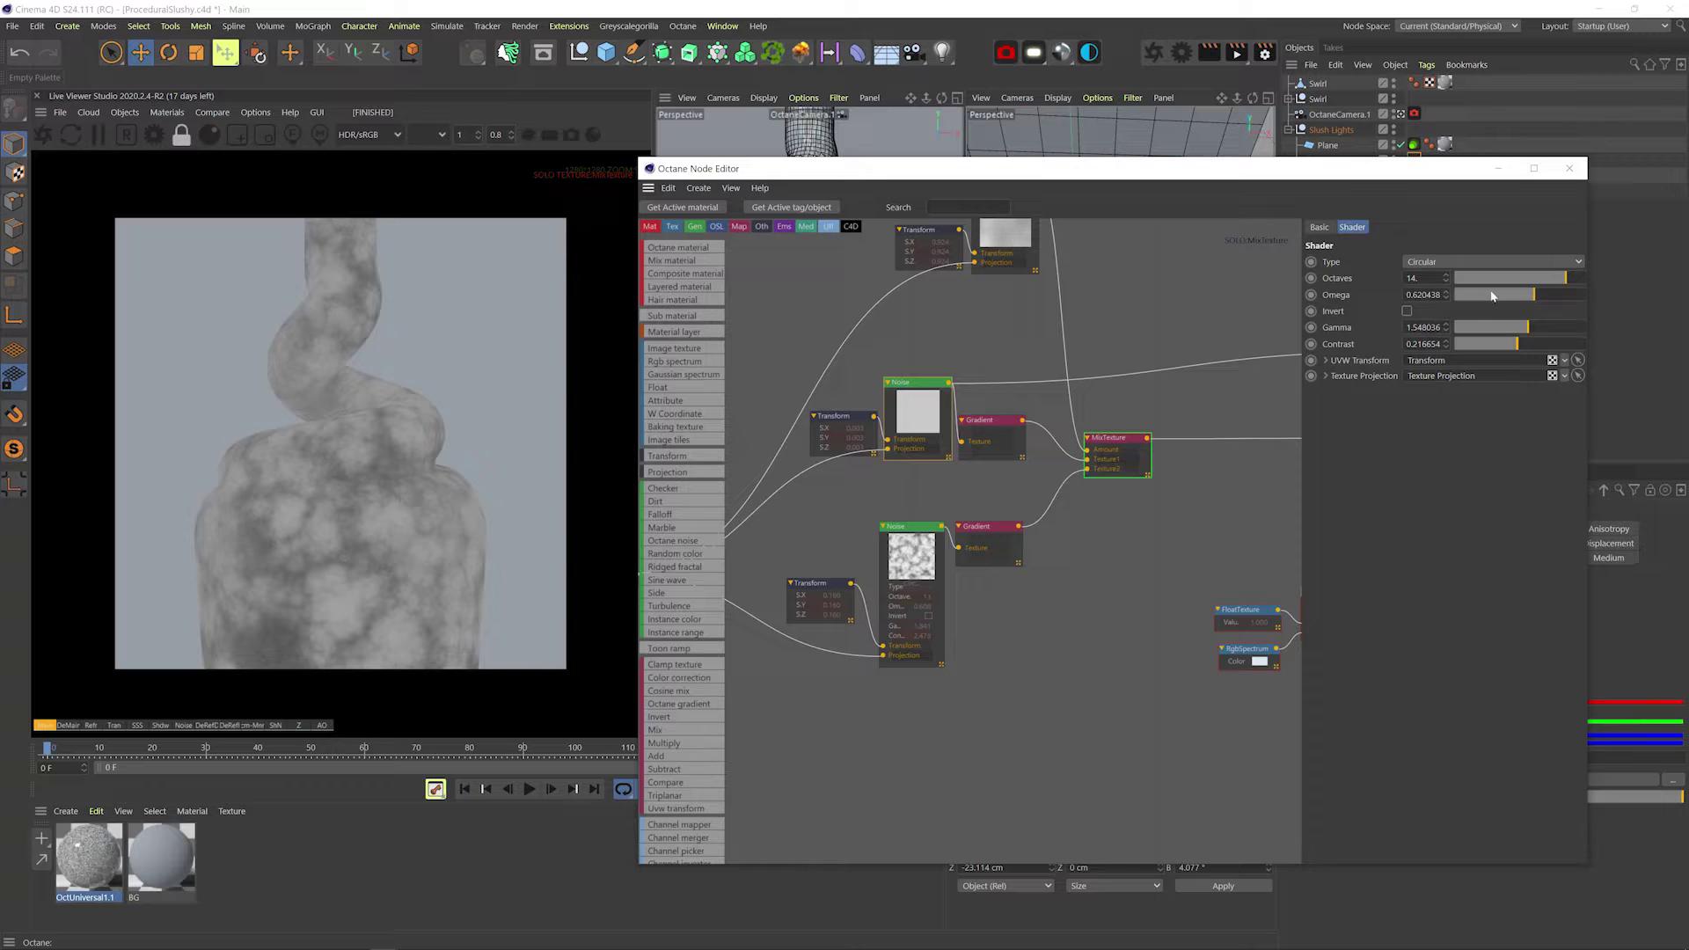
pyautogui.moveTo(1492, 296); pyautogui.dragTo(1476, 297)
pyautogui.moveTo(1537, 349); pyautogui.dragTo(1546, 345)
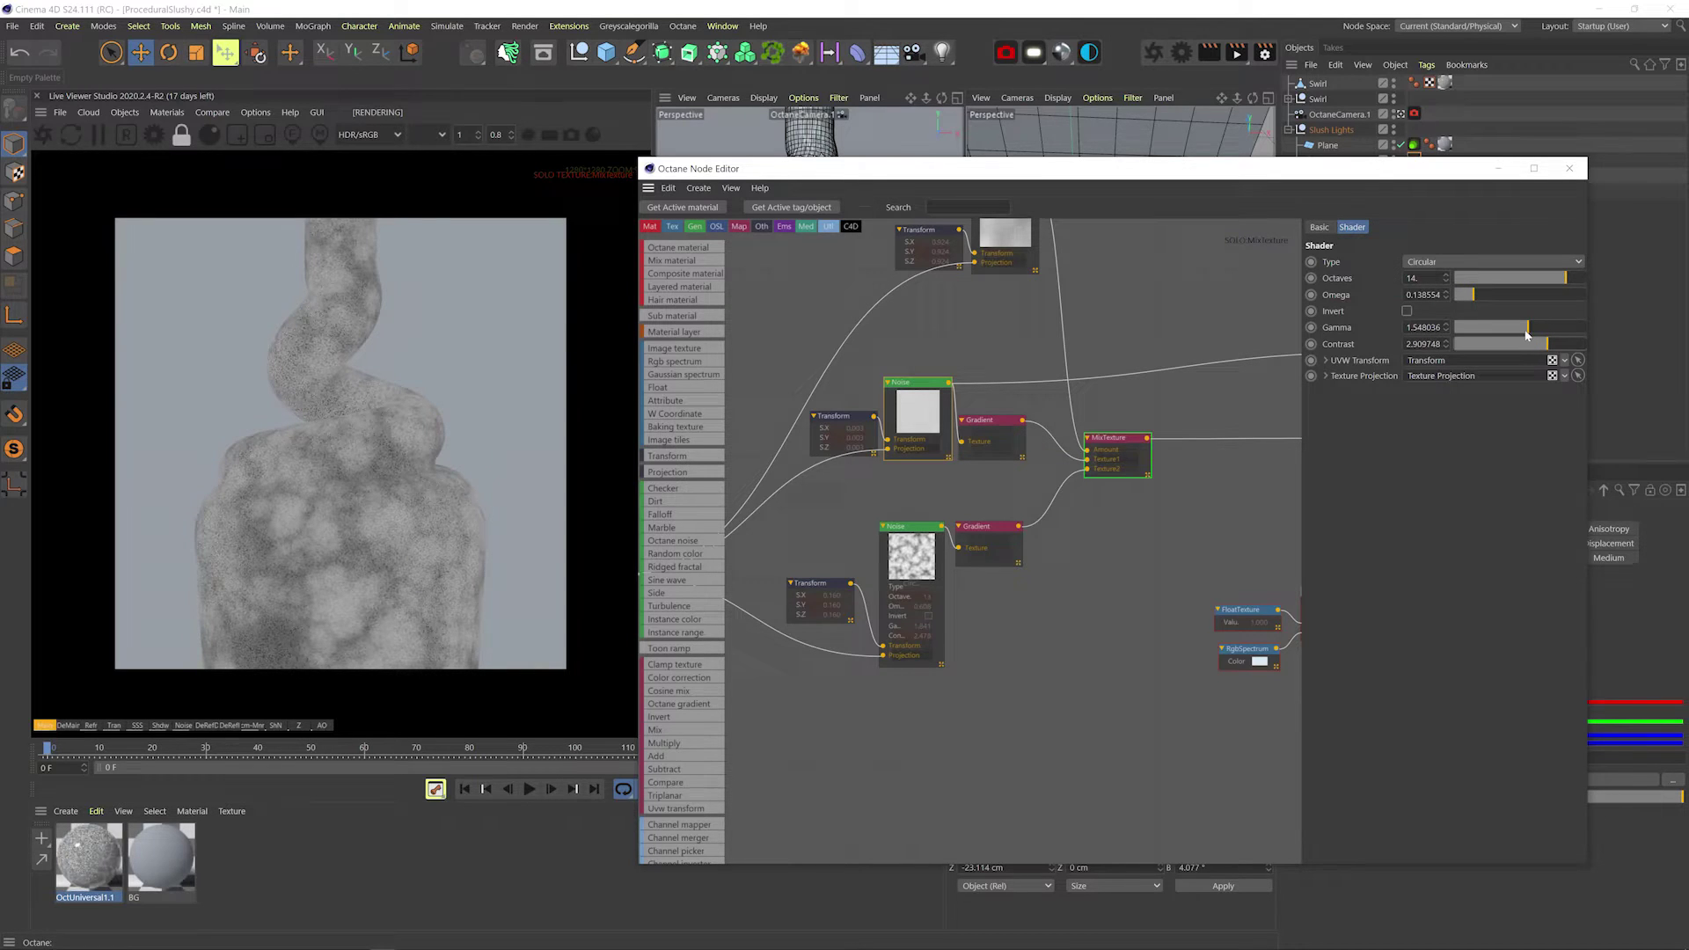
# Fine-tune the middle noise's gamma to 1.788036 and save the scene.
pyautogui.click(1427, 327)
pyautogui.press('Up')
pyautogui.press('Up')
pyautogui.press('Up')
pyautogui.press('Up')
pyautogui.press('Up')
pyautogui.hotkey('shift', 'Up')
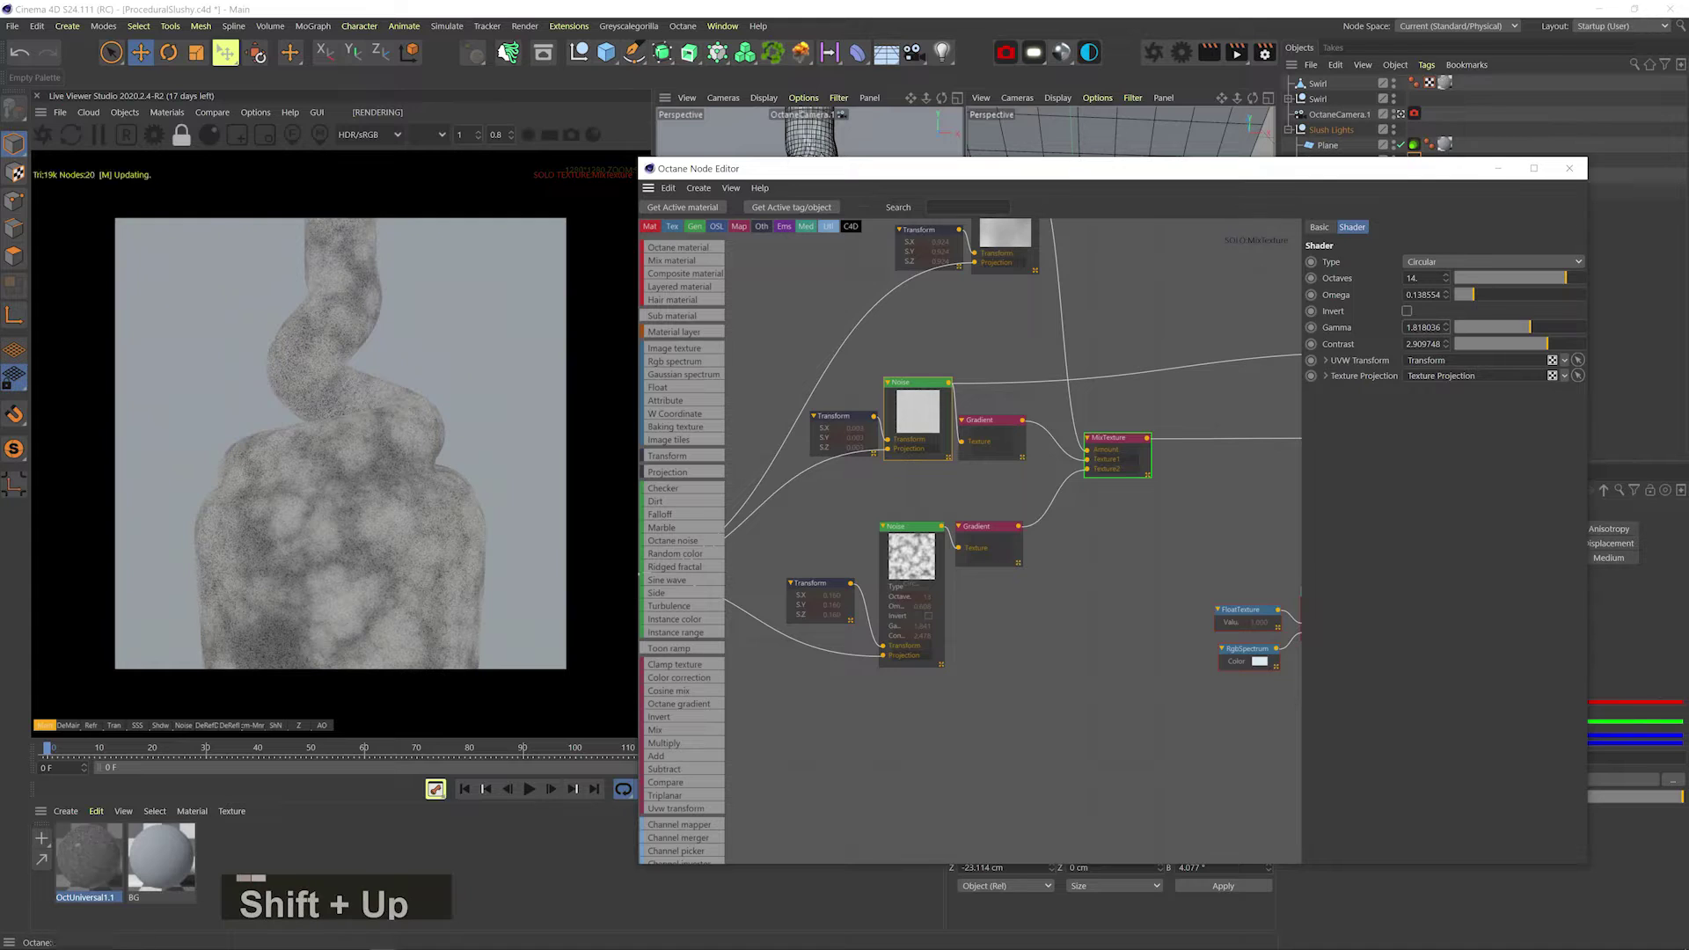
pyautogui.press('Down')
pyautogui.press('Down')
pyautogui.press('Down')
pyautogui.hotkey('ctrl', 's')
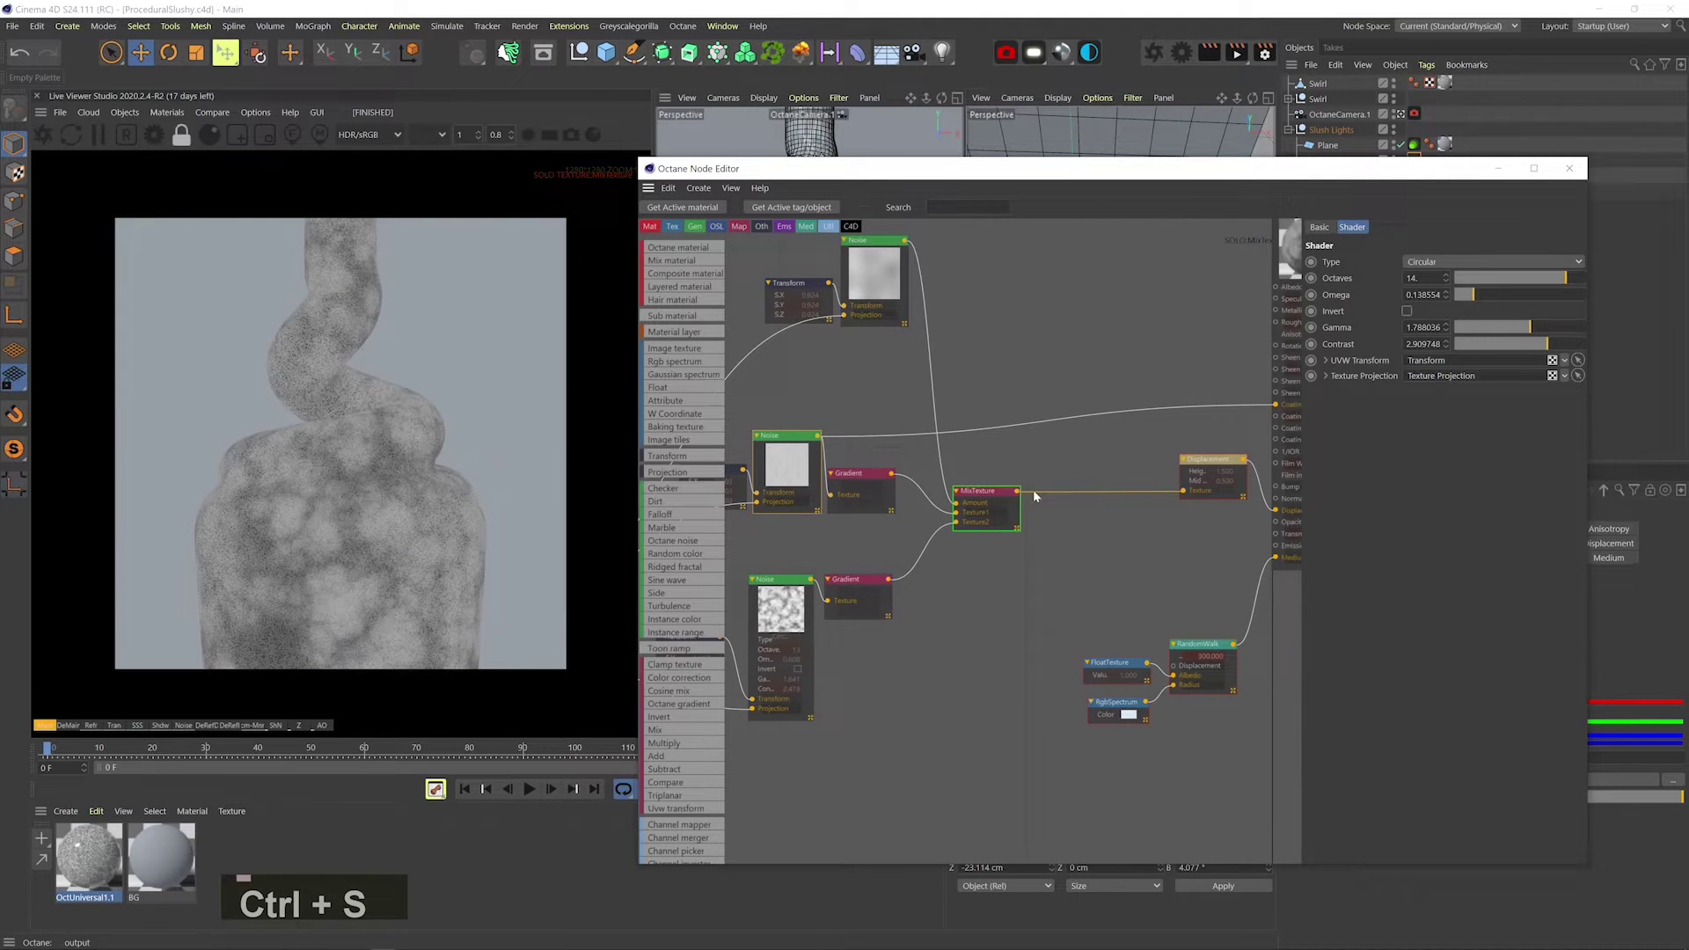
# End the solo preview of the mix texture and set the displacement's mid level to 0.
pyautogui.rightClick(981, 502)
pyautogui.click(998, 506)
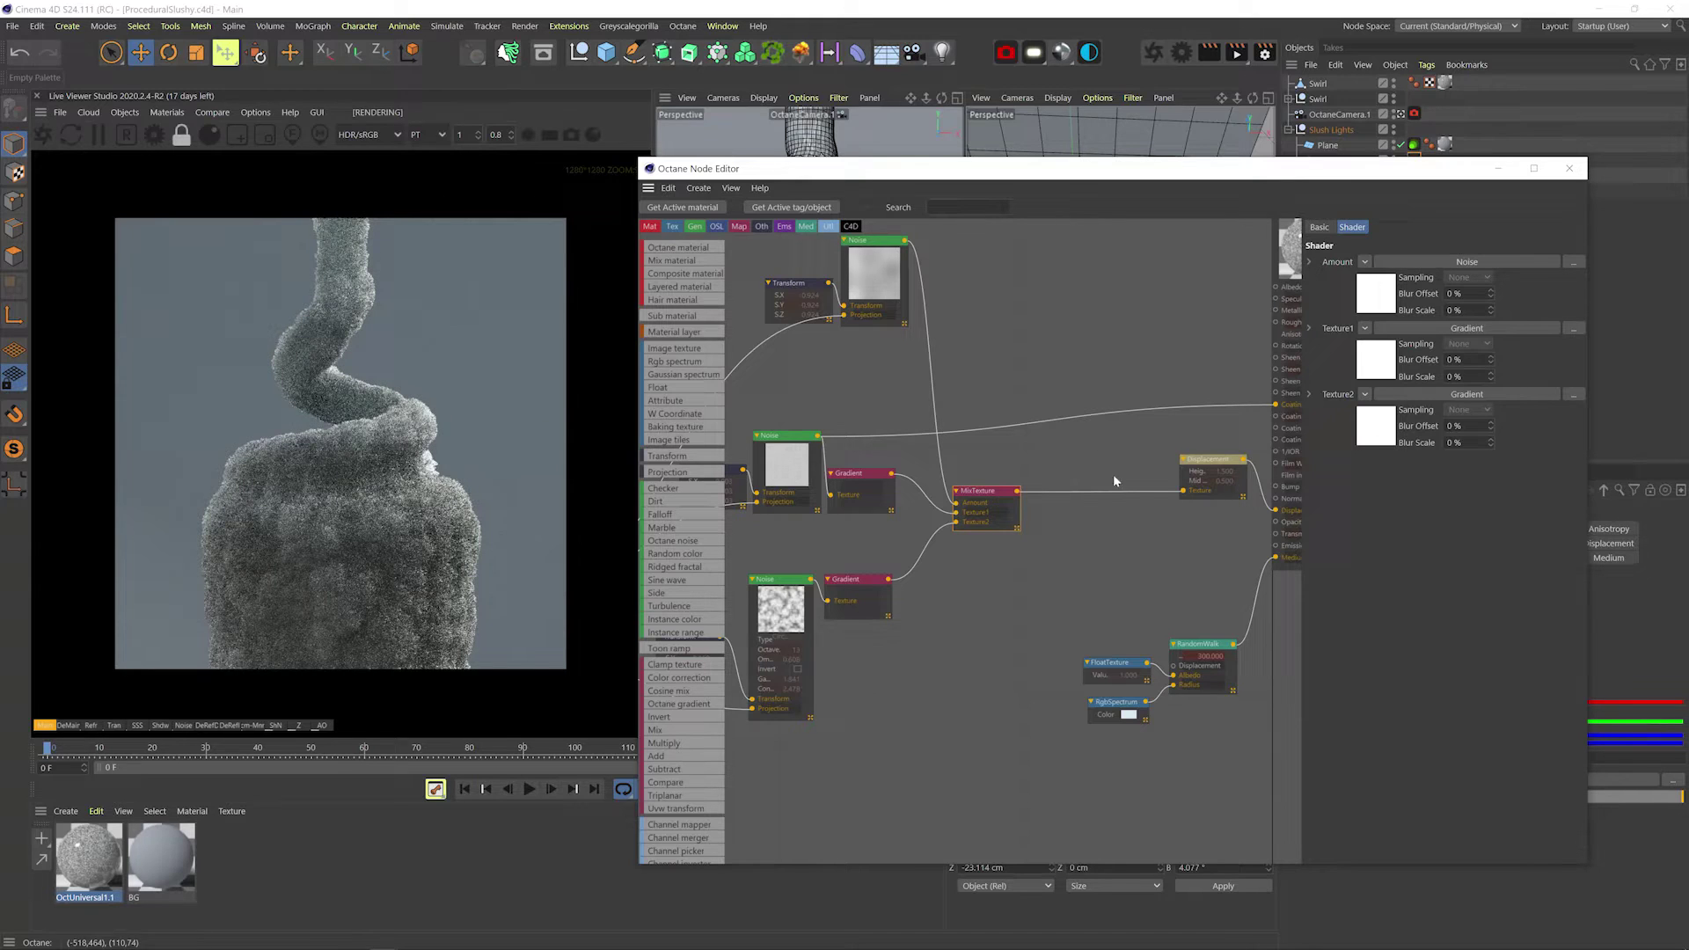
pyautogui.click(1210, 467)
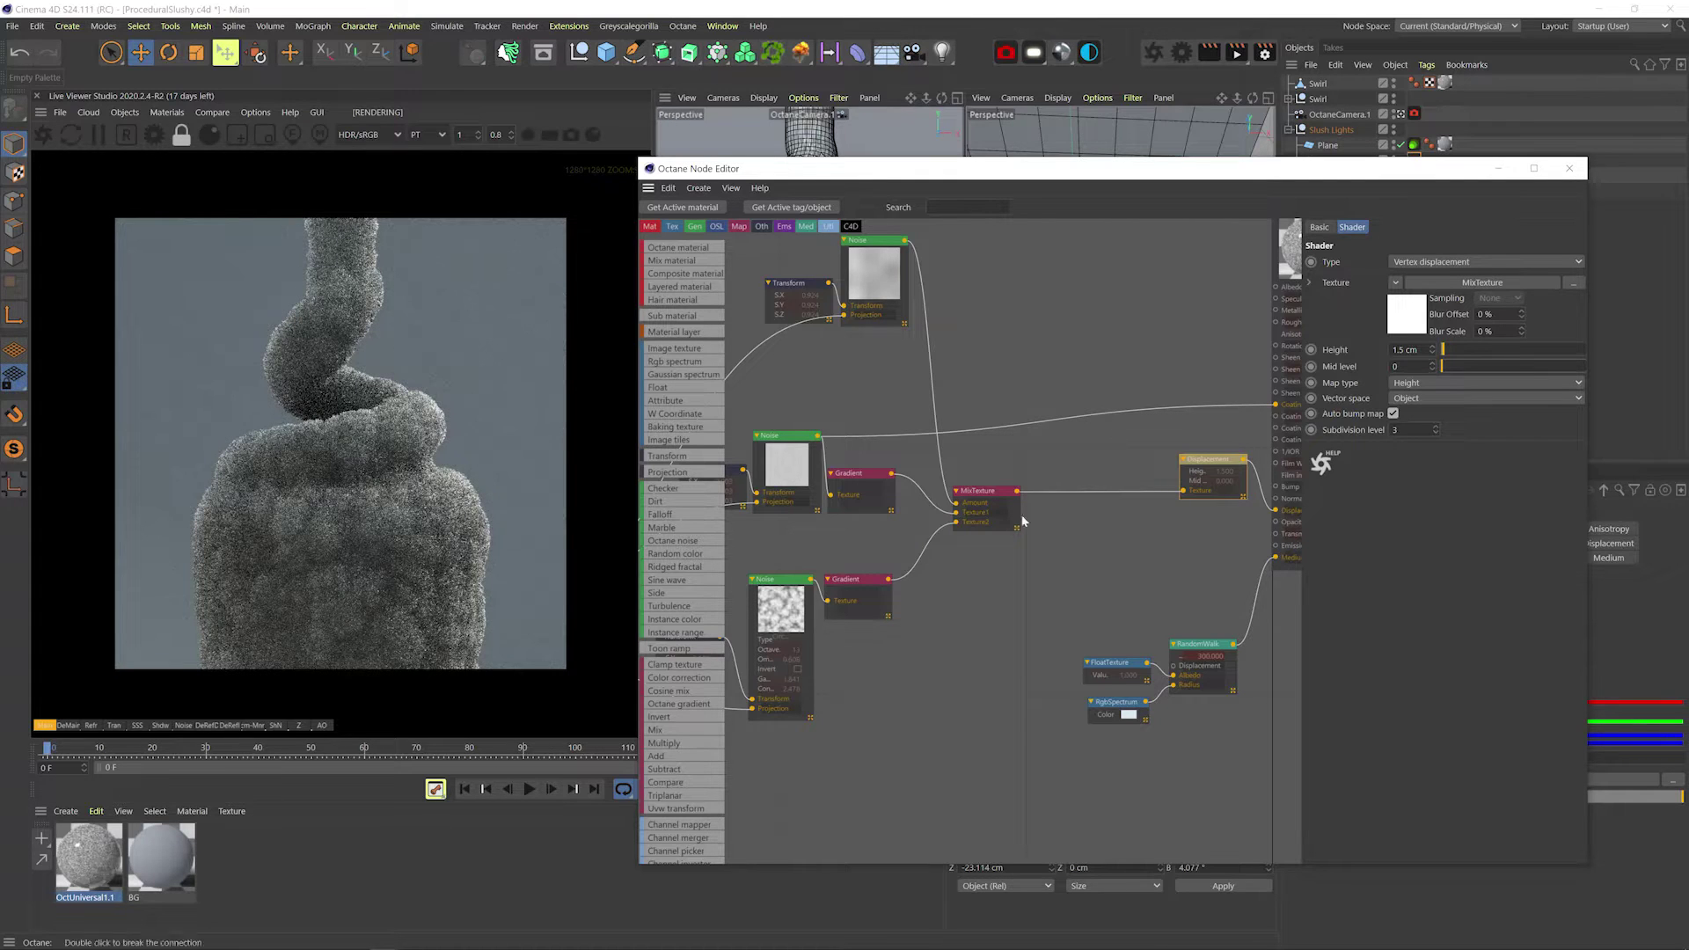
# Darken the end knot of the lower noise's gradient to reduce its displacement.
pyautogui.click(871, 599)
pyautogui.doubleClick(1577, 421)
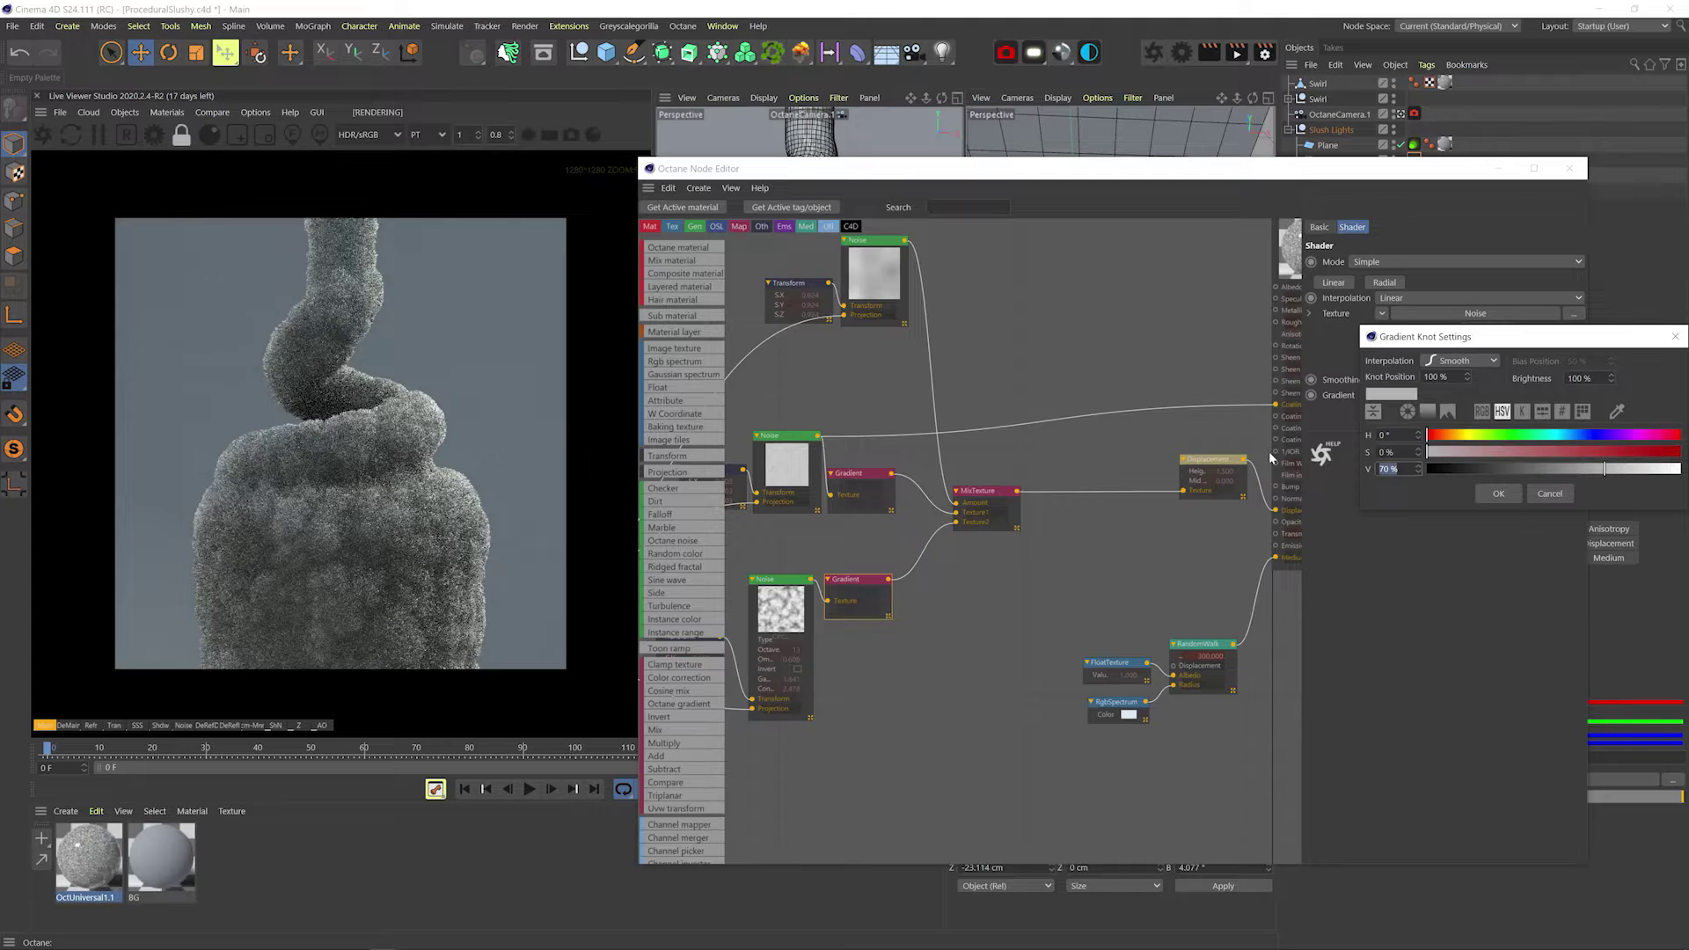
pyautogui.press('Return')
pyautogui.press('0')
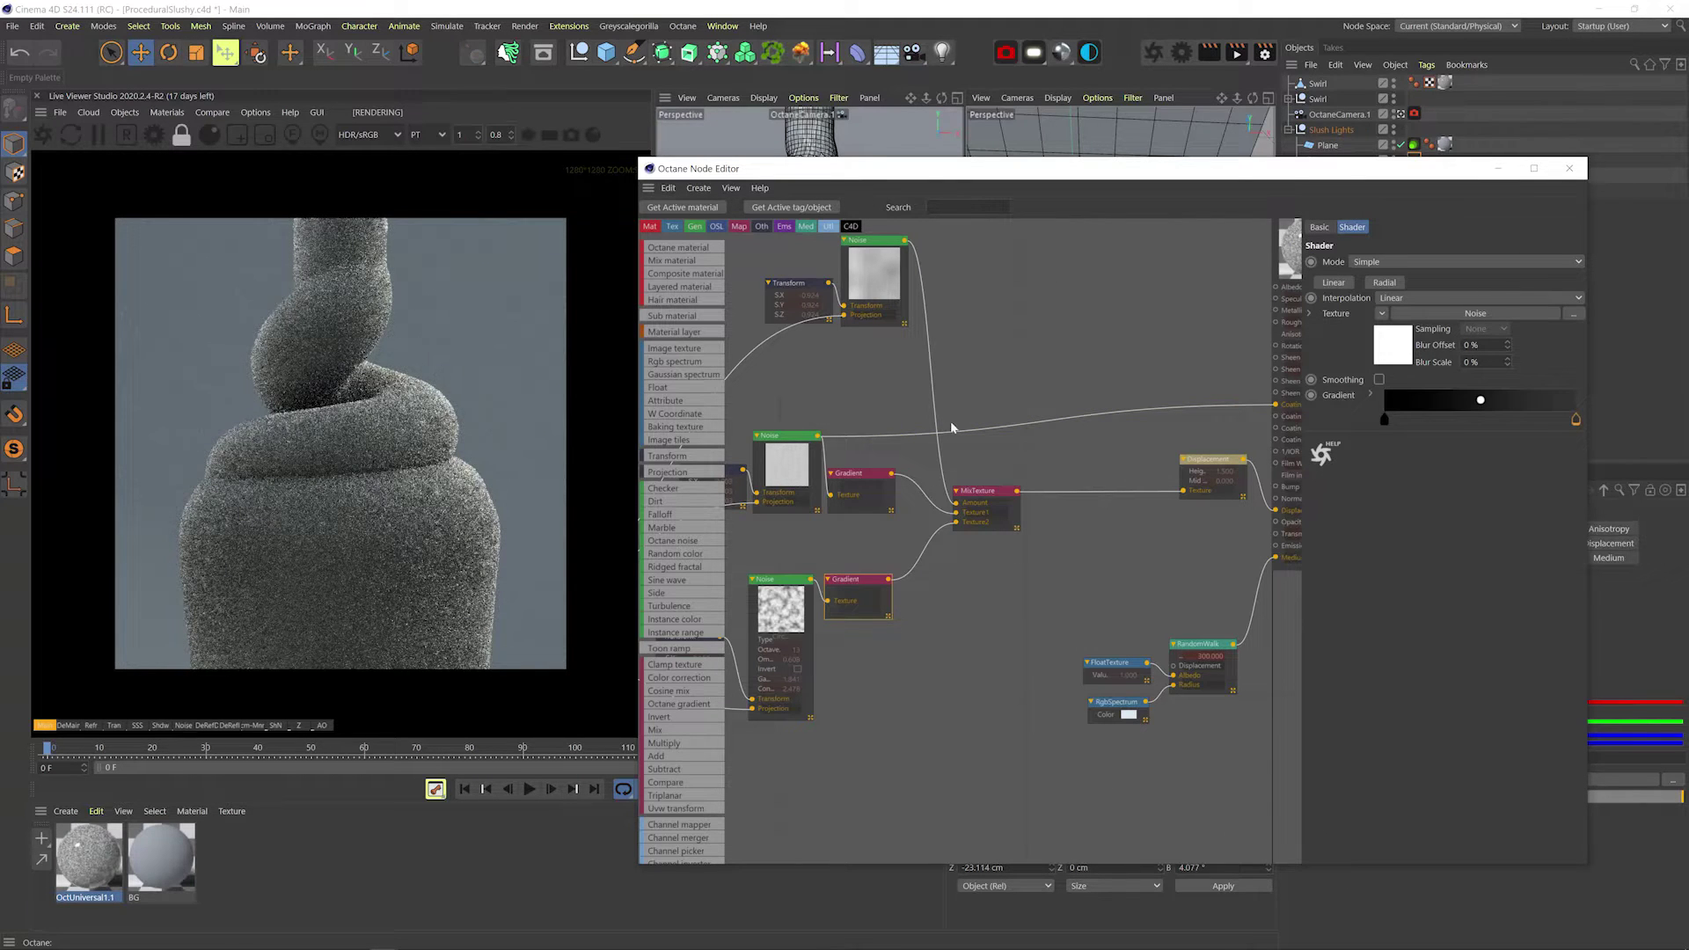
# Set the end knot of the middle noise's gradient to a color value of 10%.
pyautogui.click(871, 474)
pyautogui.moveTo(903, 446); pyautogui.dragTo(938, 454, button='middle')
pyautogui.doubleClick(1576, 420)
pyautogui.moveTo(1575, 475); pyautogui.dragTo(1339, 427)
pyautogui.press('Return')
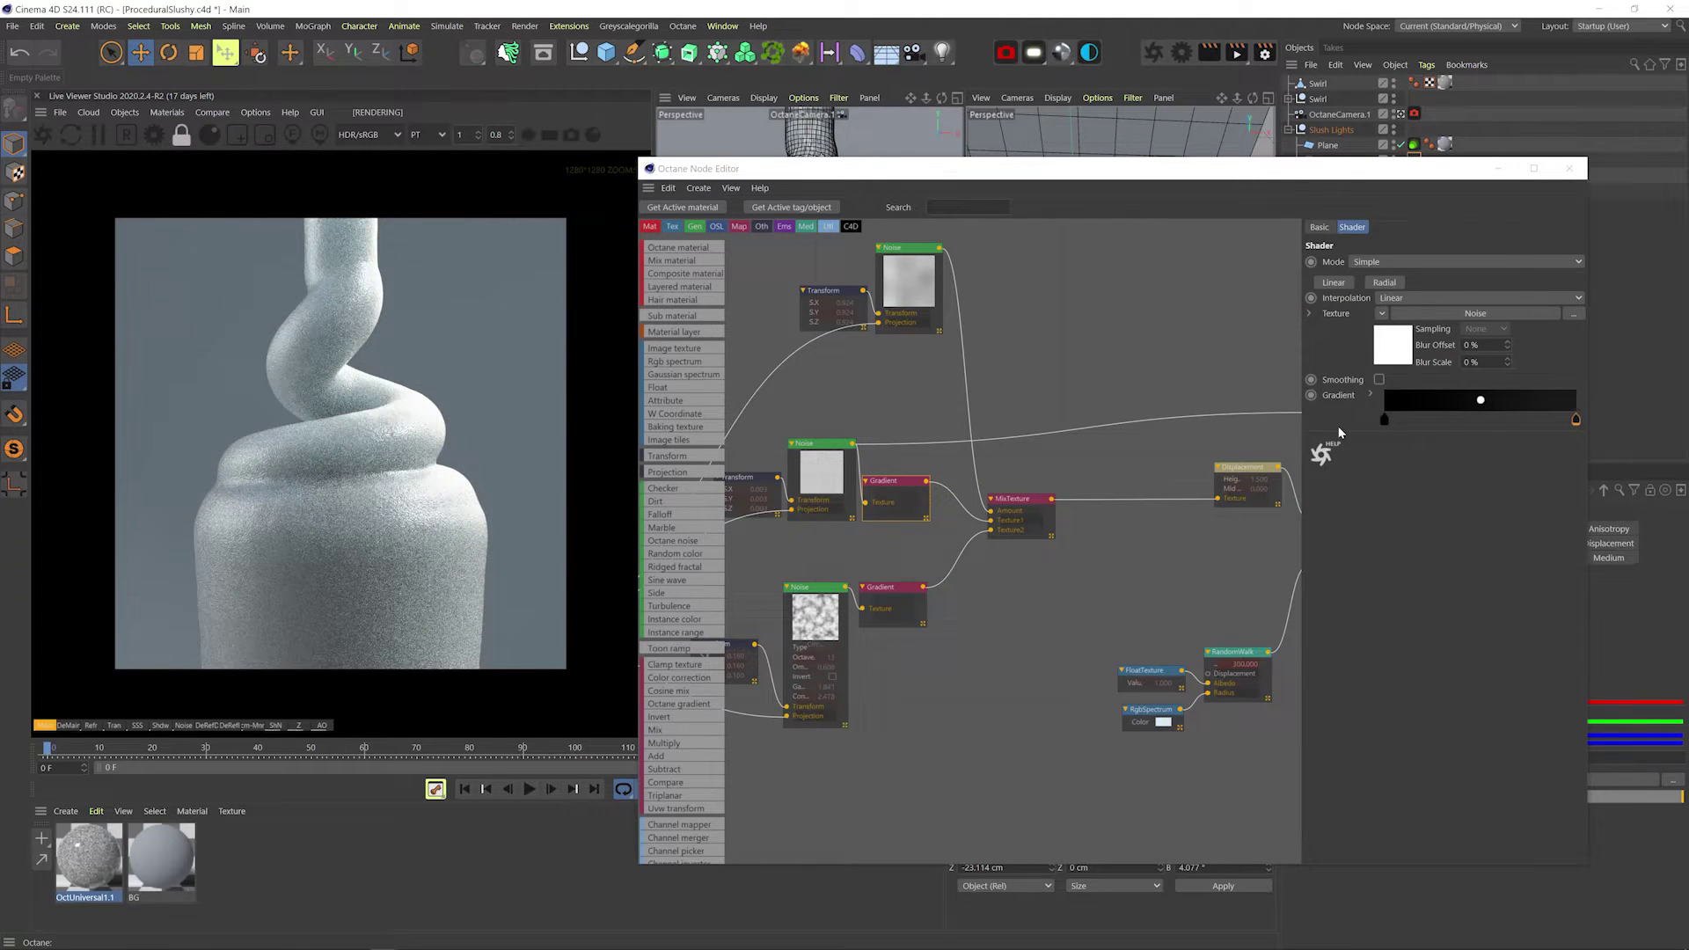
# Set the uniform scale of the middle noise's transform to 0.006.
pyautogui.click(763, 478)
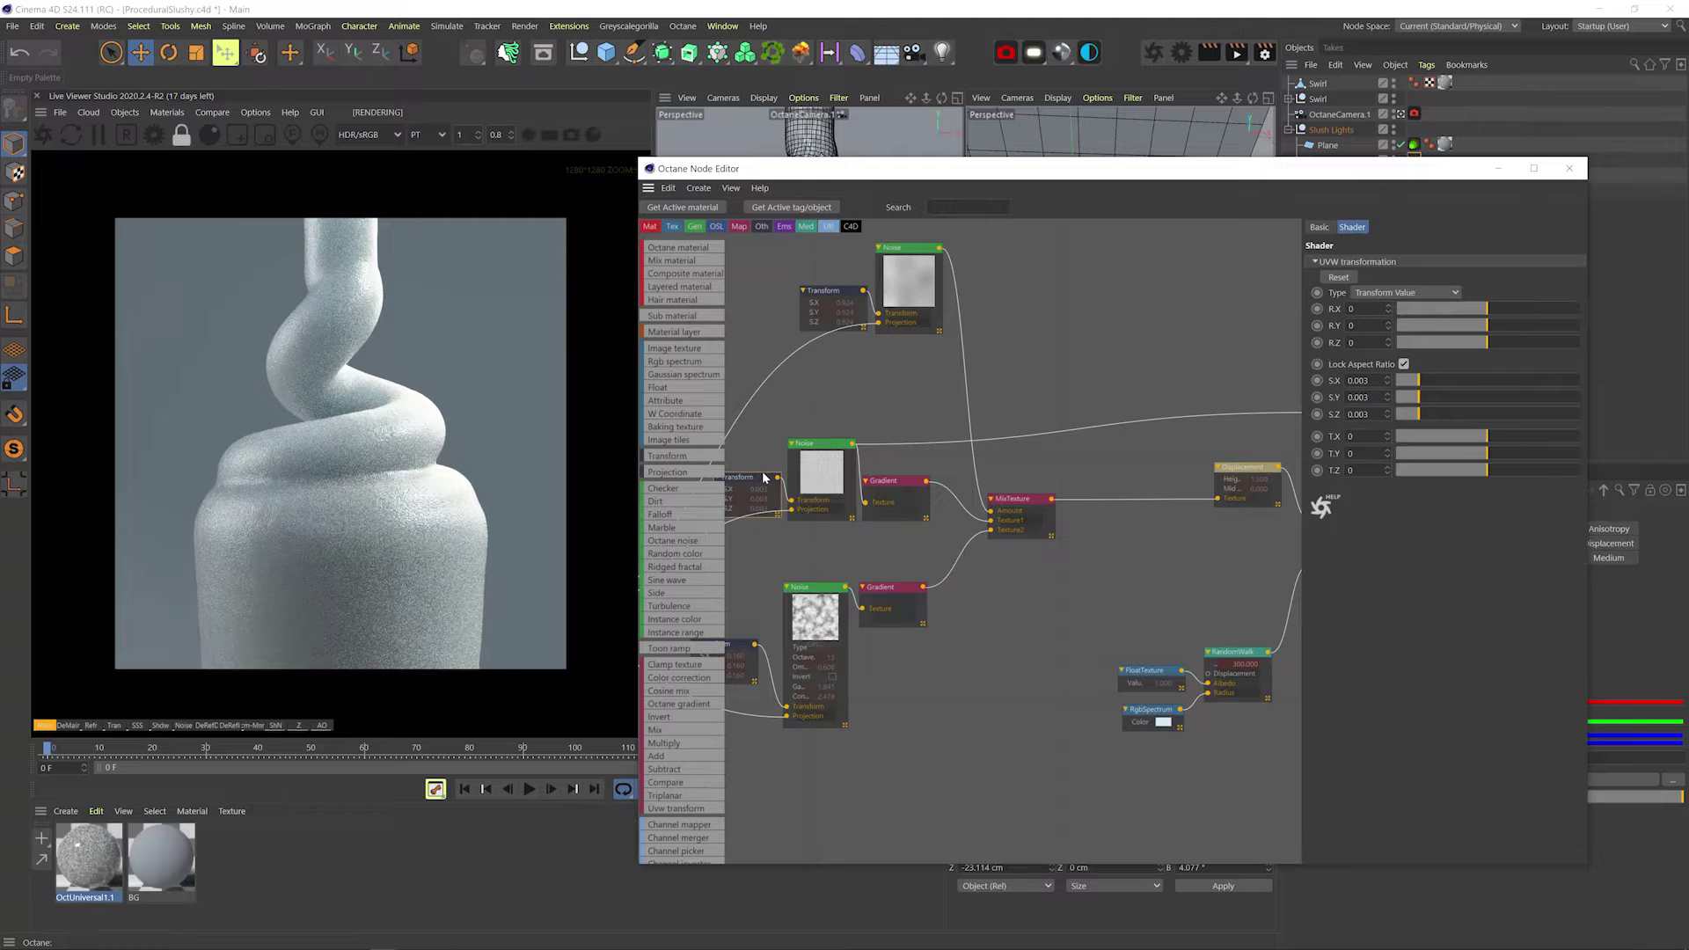
pyautogui.write('6')
pyautogui.press('Return')
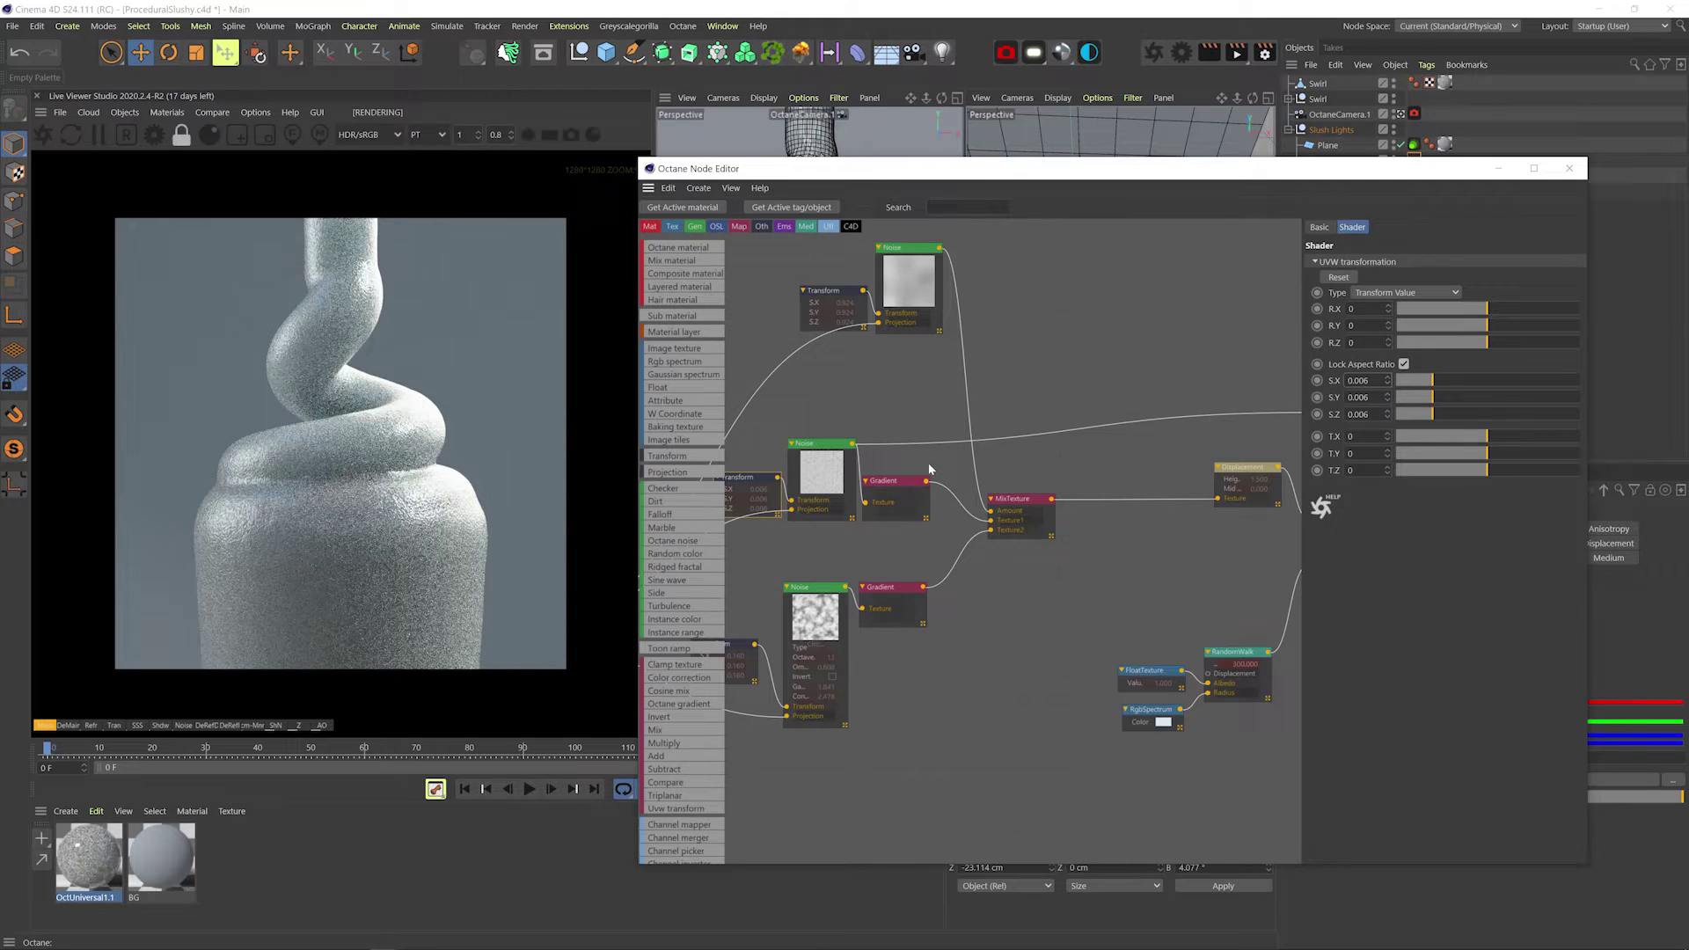
# Brighten the end knot of the middle noise's gradient slightly to strengthen the fine displacement.
pyautogui.click(901, 489)
pyautogui.doubleClick(1478, 400)
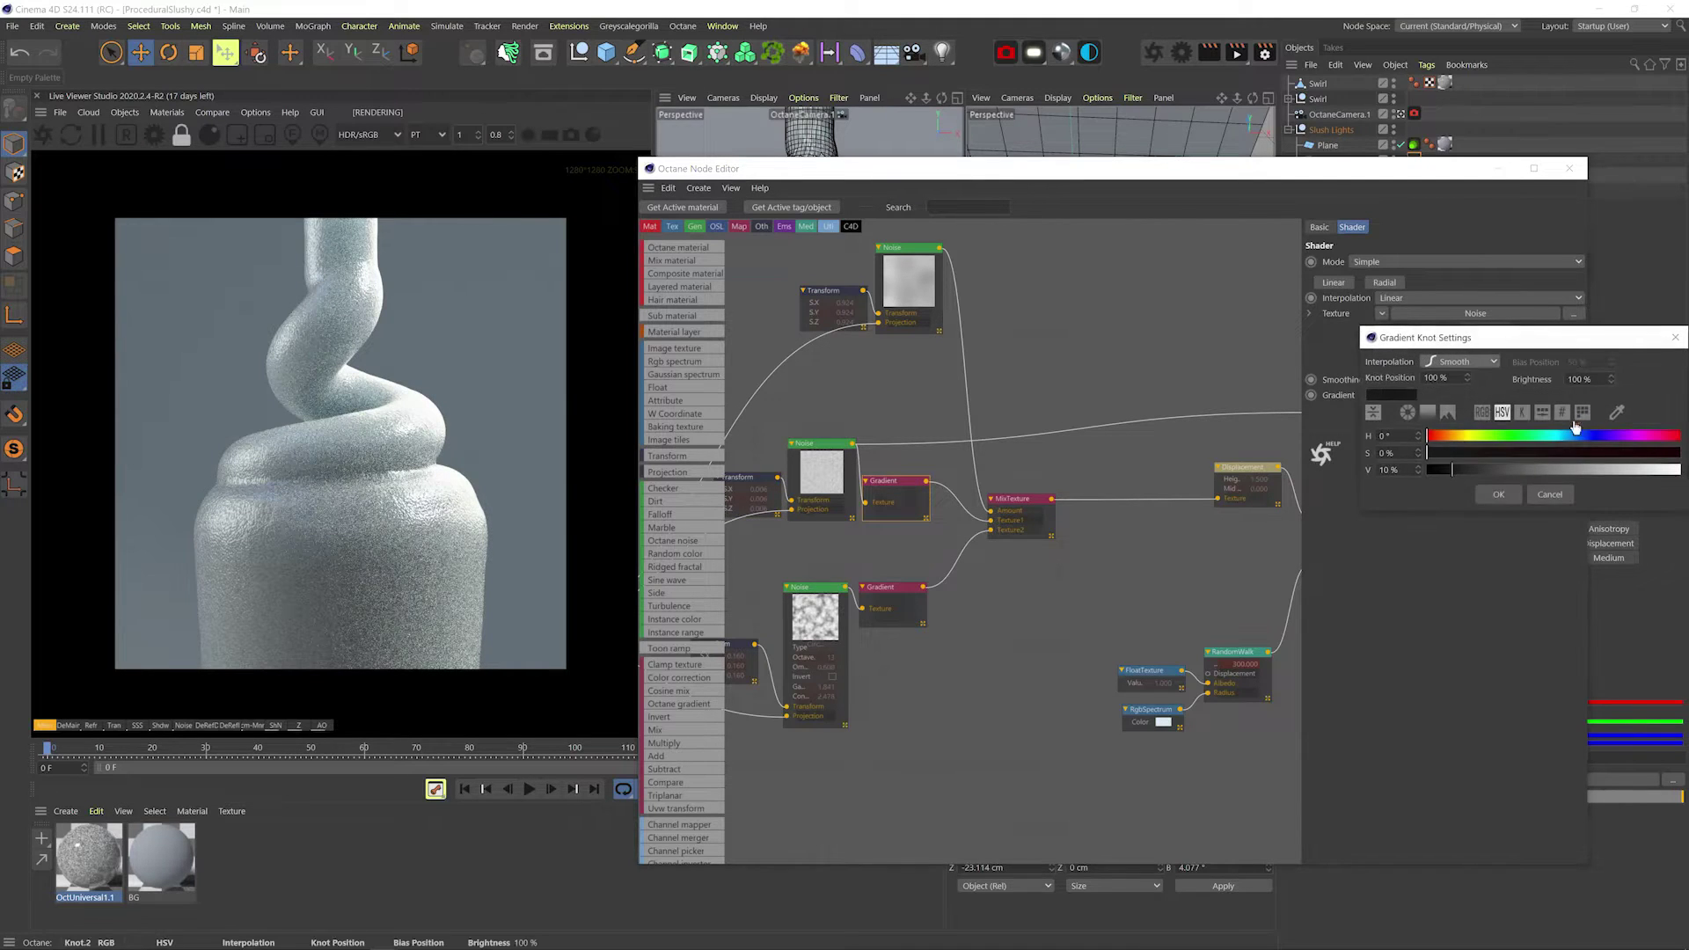
pyautogui.press('Return')
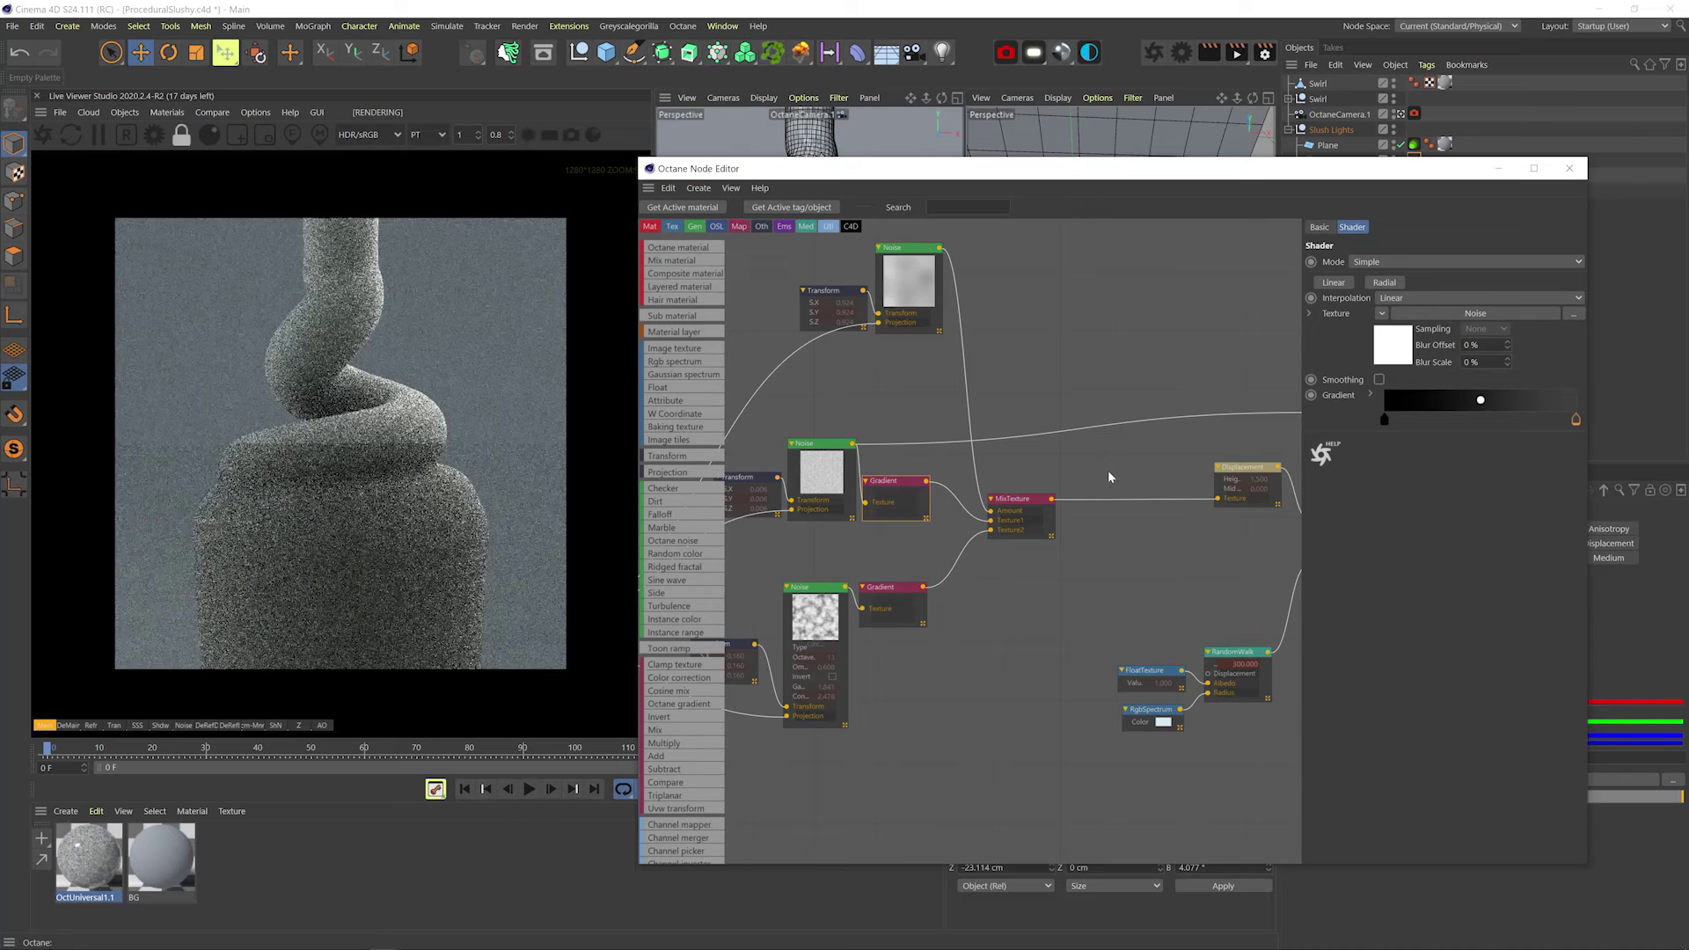
pyautogui.moveTo(1182, 756); pyautogui.dragTo(1056, 713, button='middle')
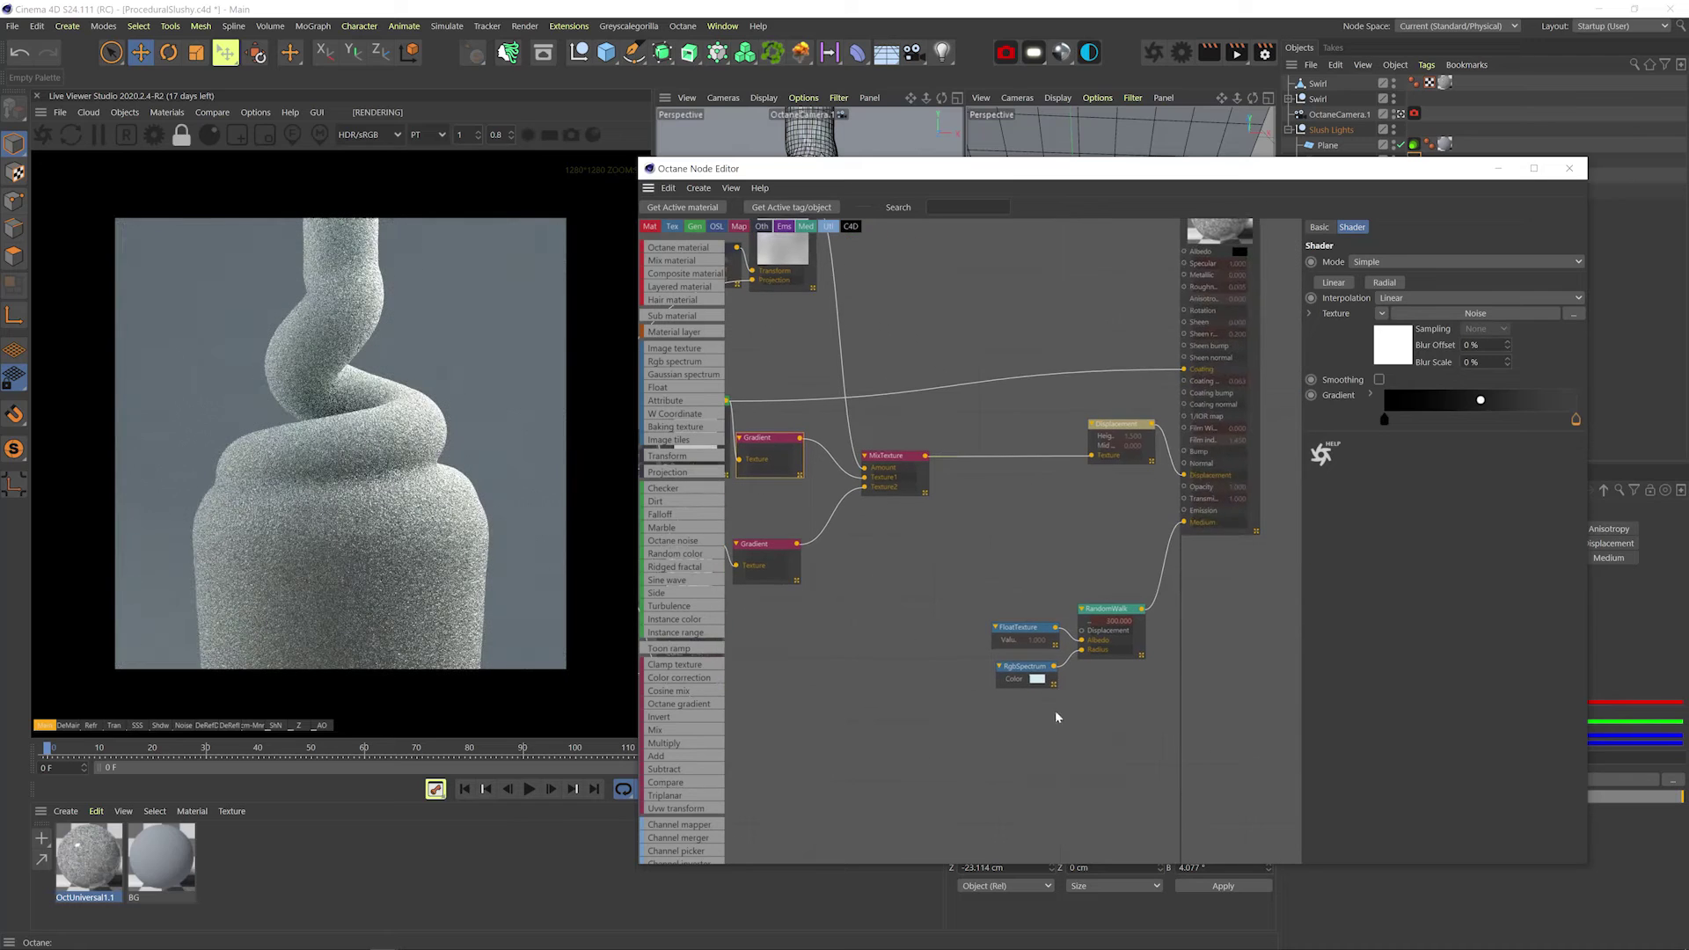
# Delete the float texture from the random walk medium and use the RGB spectrum as the medium's albedo instead.
pyautogui.click(1025, 628)
pyautogui.press('Delete')
pyautogui.moveTo(1031, 666); pyautogui.dragTo(1021, 622)
# Set the RGB spectrum color to a saturated red with R at 1 and green and blue near 0.
pyautogui.click(1354, 274)
pyautogui.moveTo(1354, 277); pyautogui.dragTo(1253, 277)
pyautogui.moveTo(1260, 295); pyautogui.dragTo(1494, 295)
pyautogui.click(1500, 312)
pyautogui.click(1320, 338)
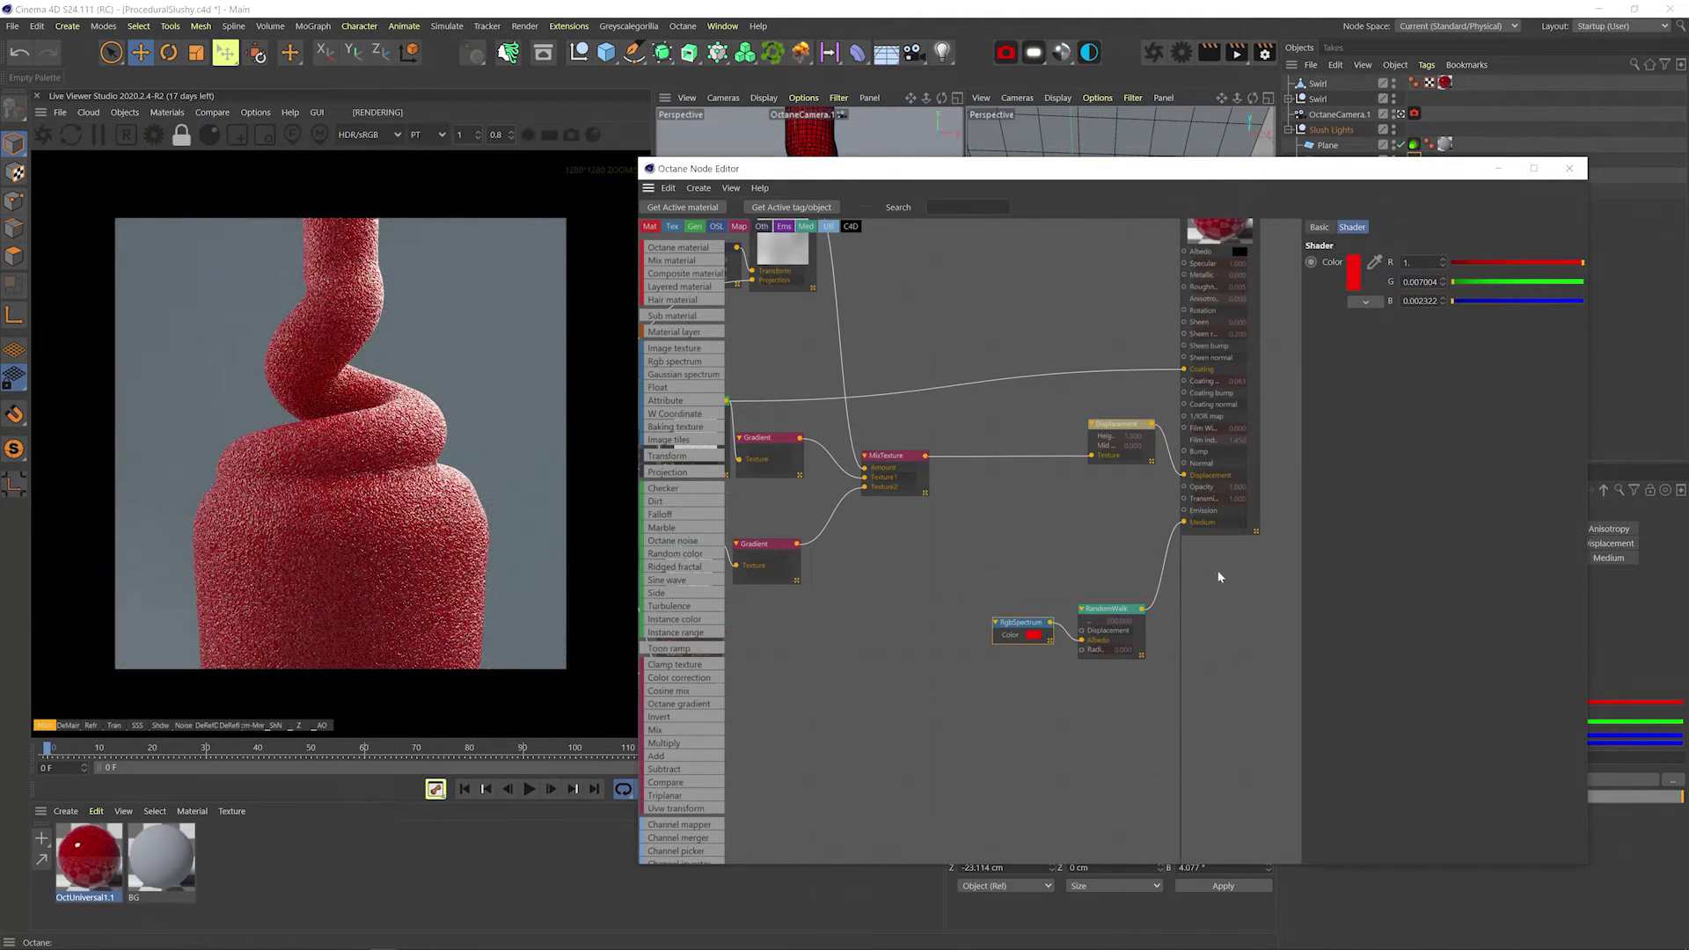
# Set the random walk medium's density to 150.
pyautogui.moveTo(1217, 570); pyautogui.dragTo(1124, 645, button='middle')
pyautogui.moveTo(1467, 330); pyautogui.dragTo(1368, 340)
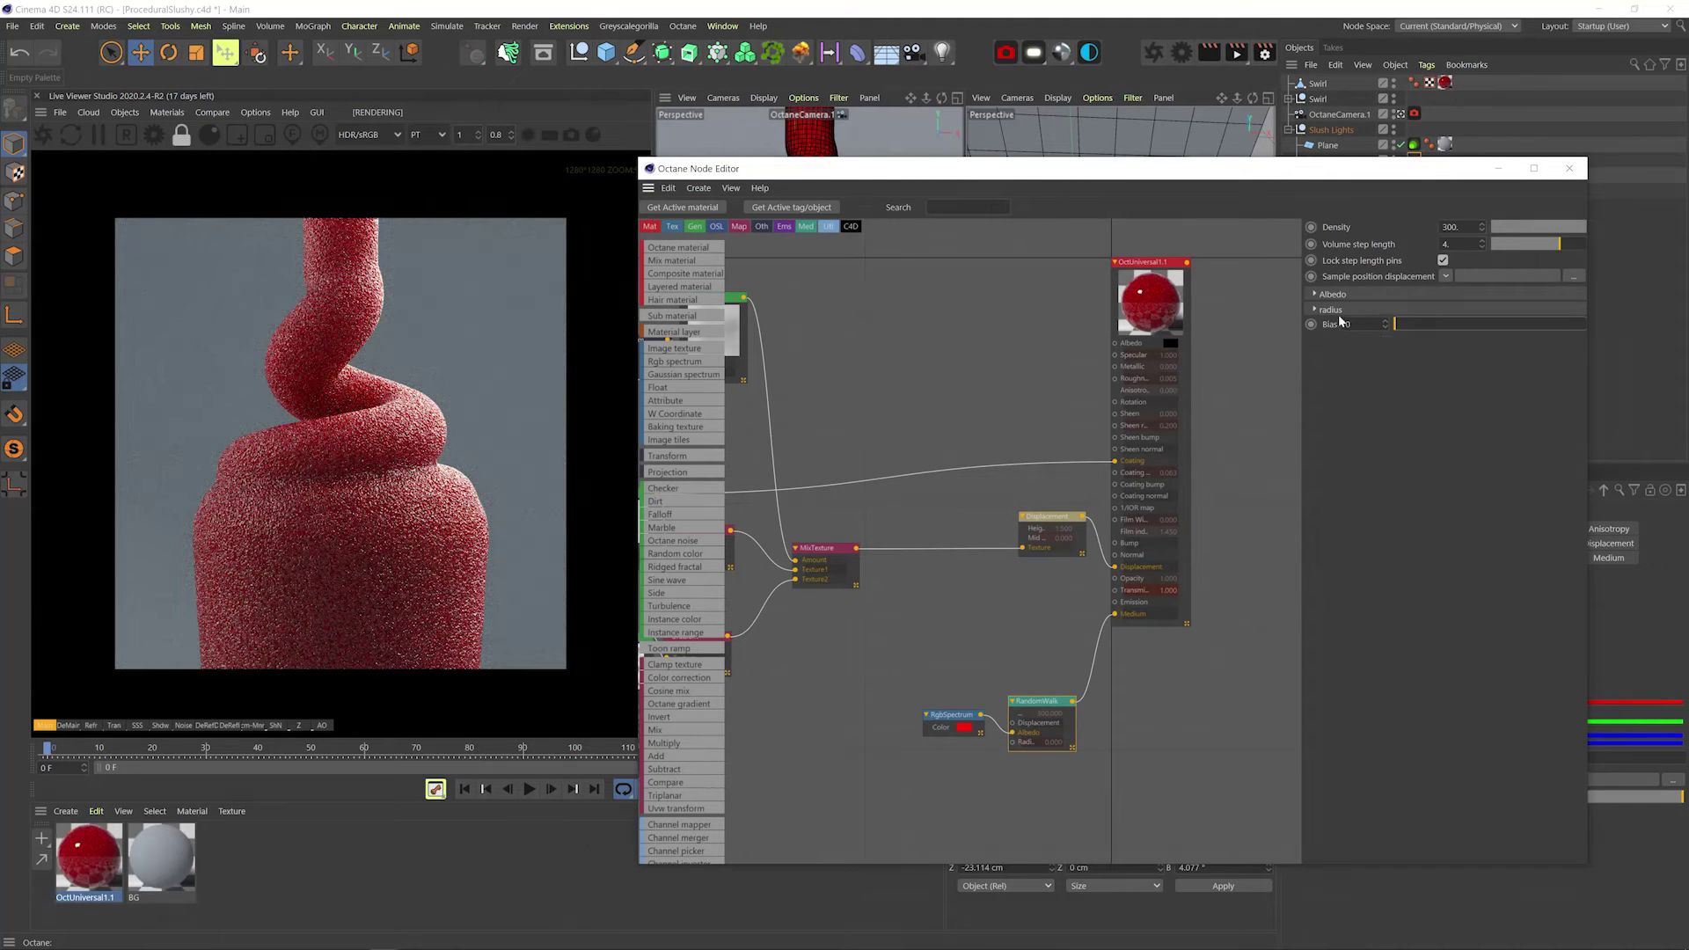
pyautogui.click(1343, 308)
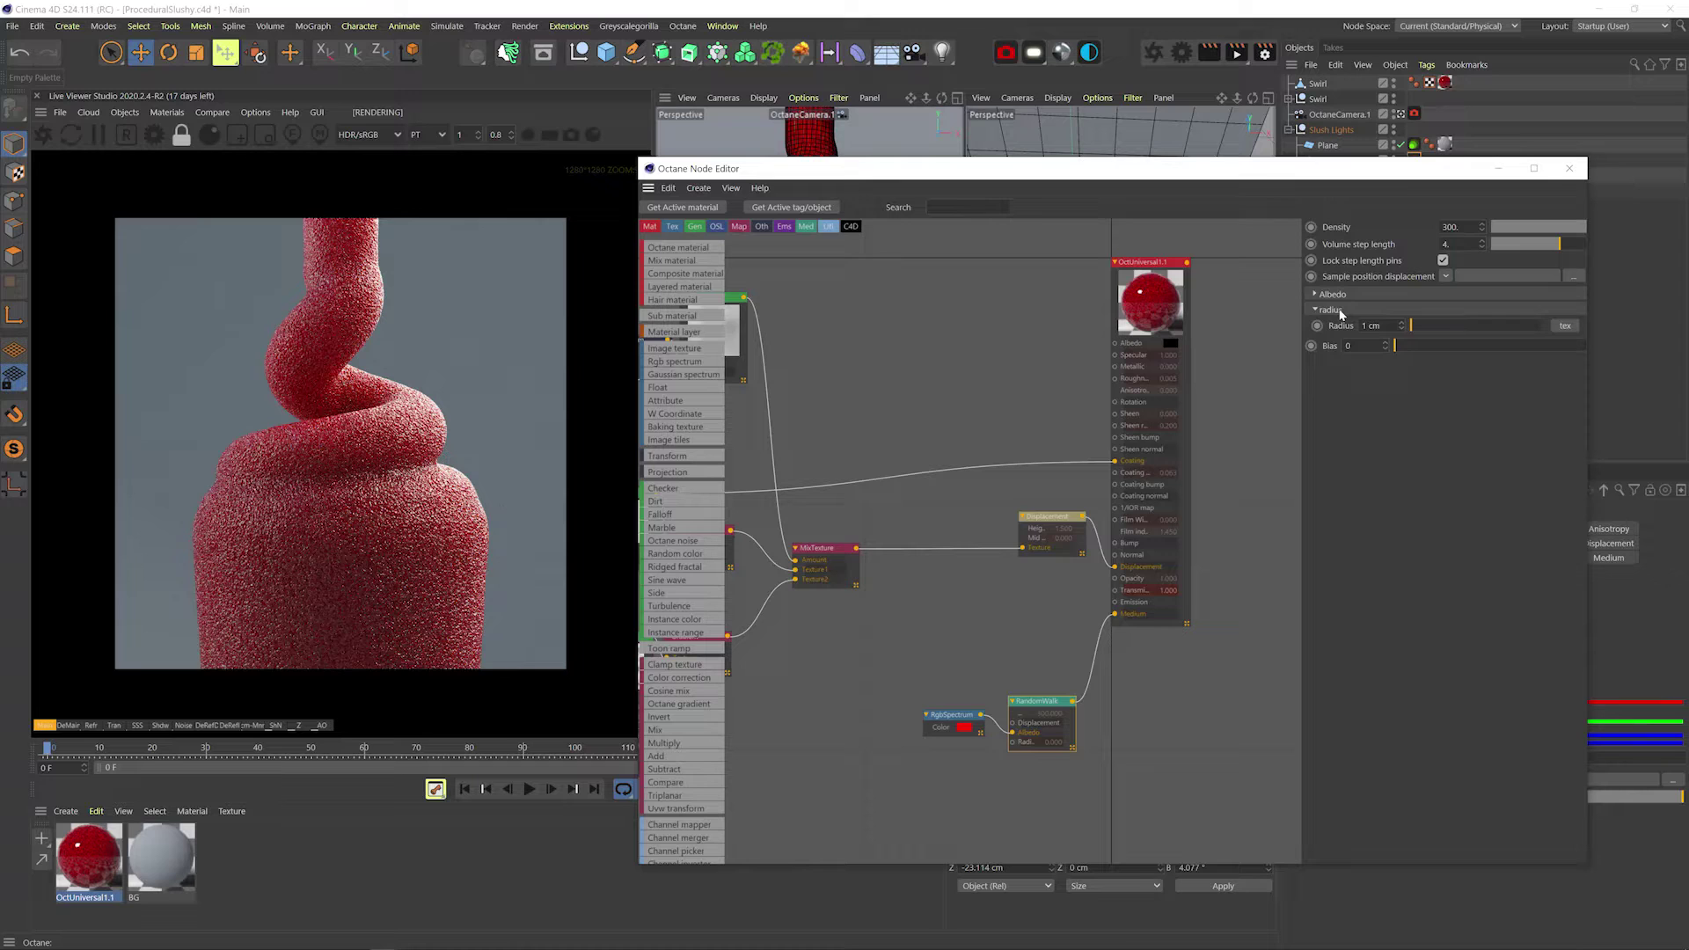
pyautogui.write('150')
pyautogui.press('Return')
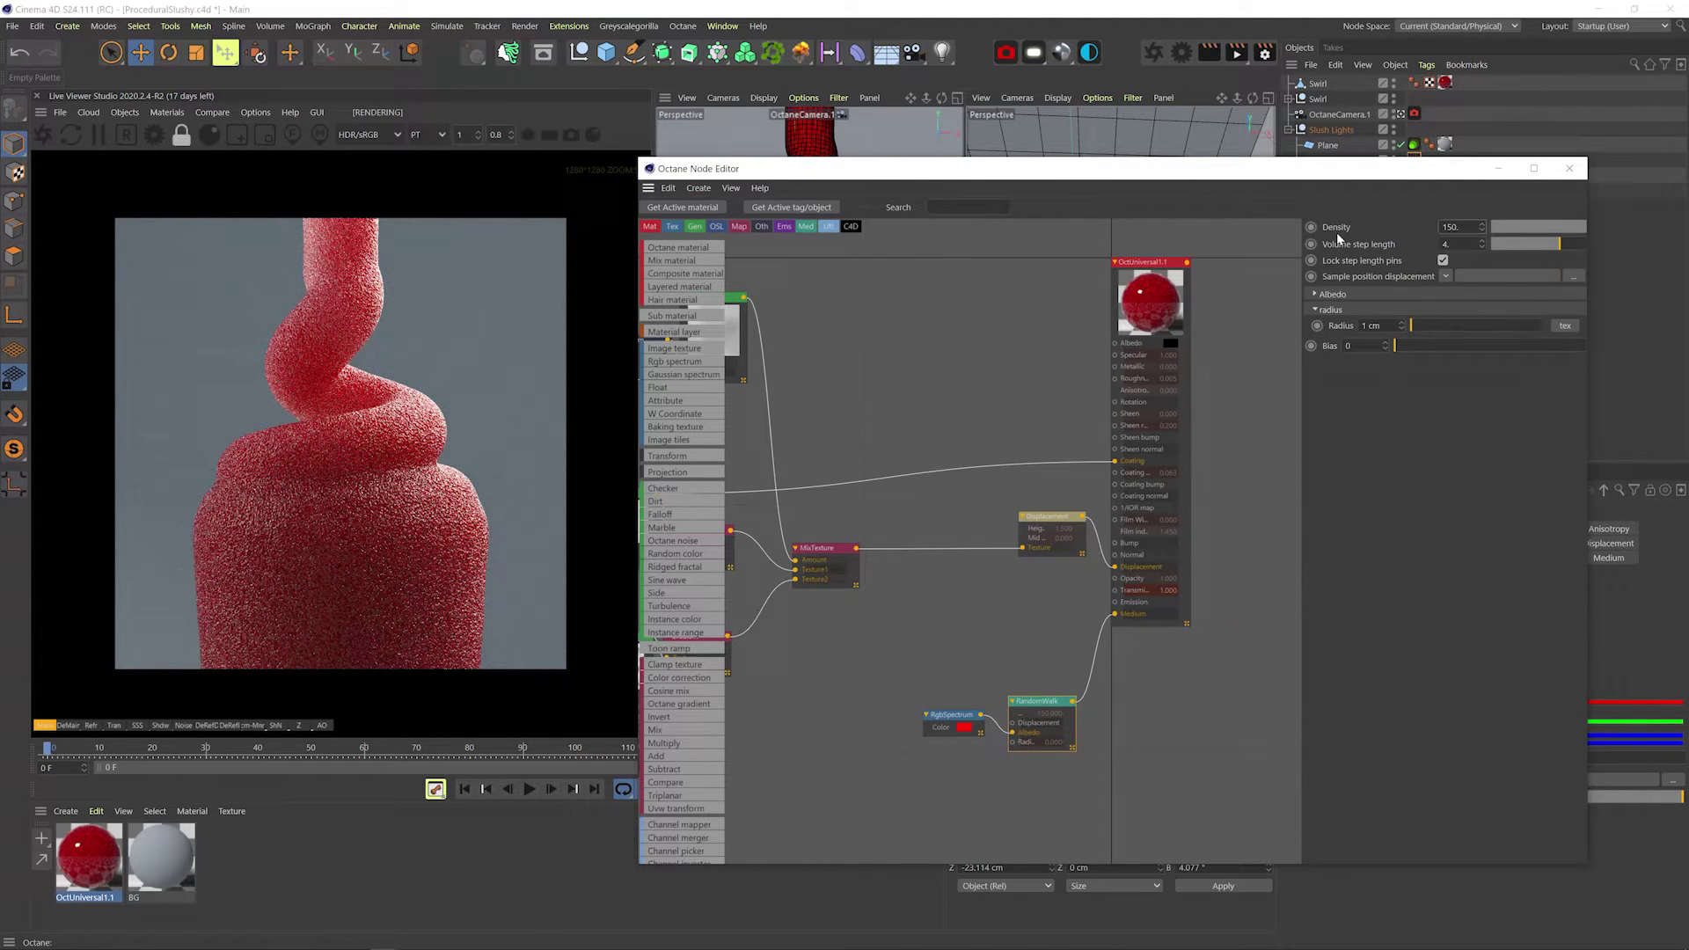
# Set the universal material's dielectric IOR to 1.1.
pyautogui.moveTo(1187, 407); pyautogui.dragTo(1151, 426, button='middle')
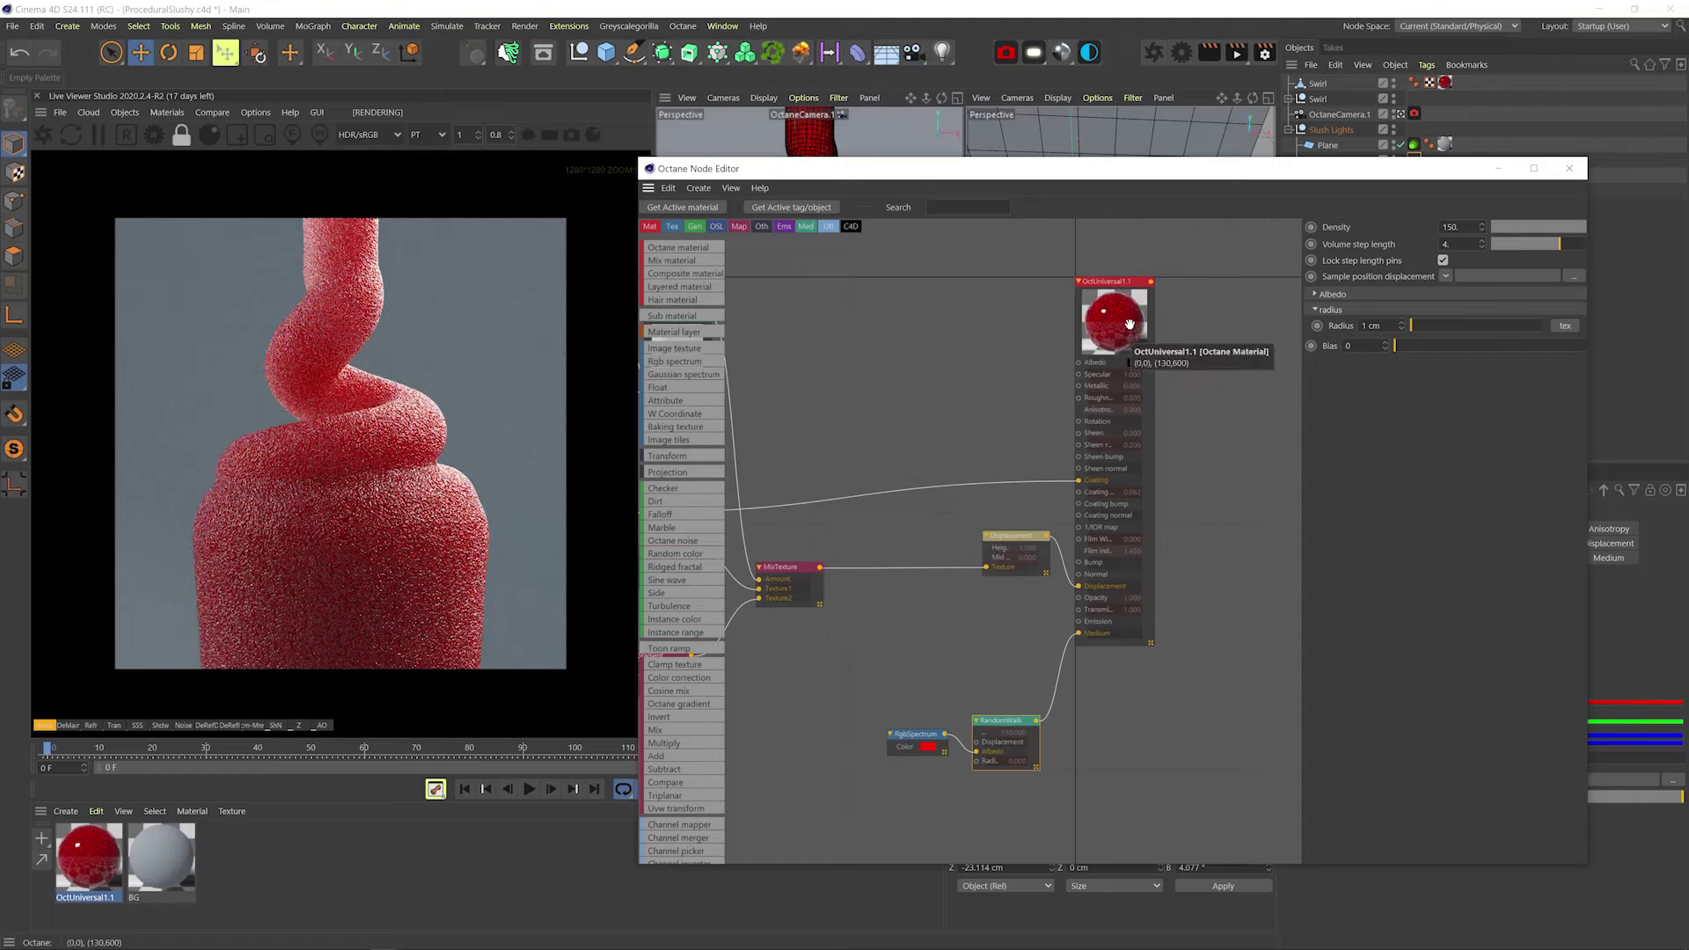
pyautogui.click(1130, 325)
pyautogui.click(1463, 271)
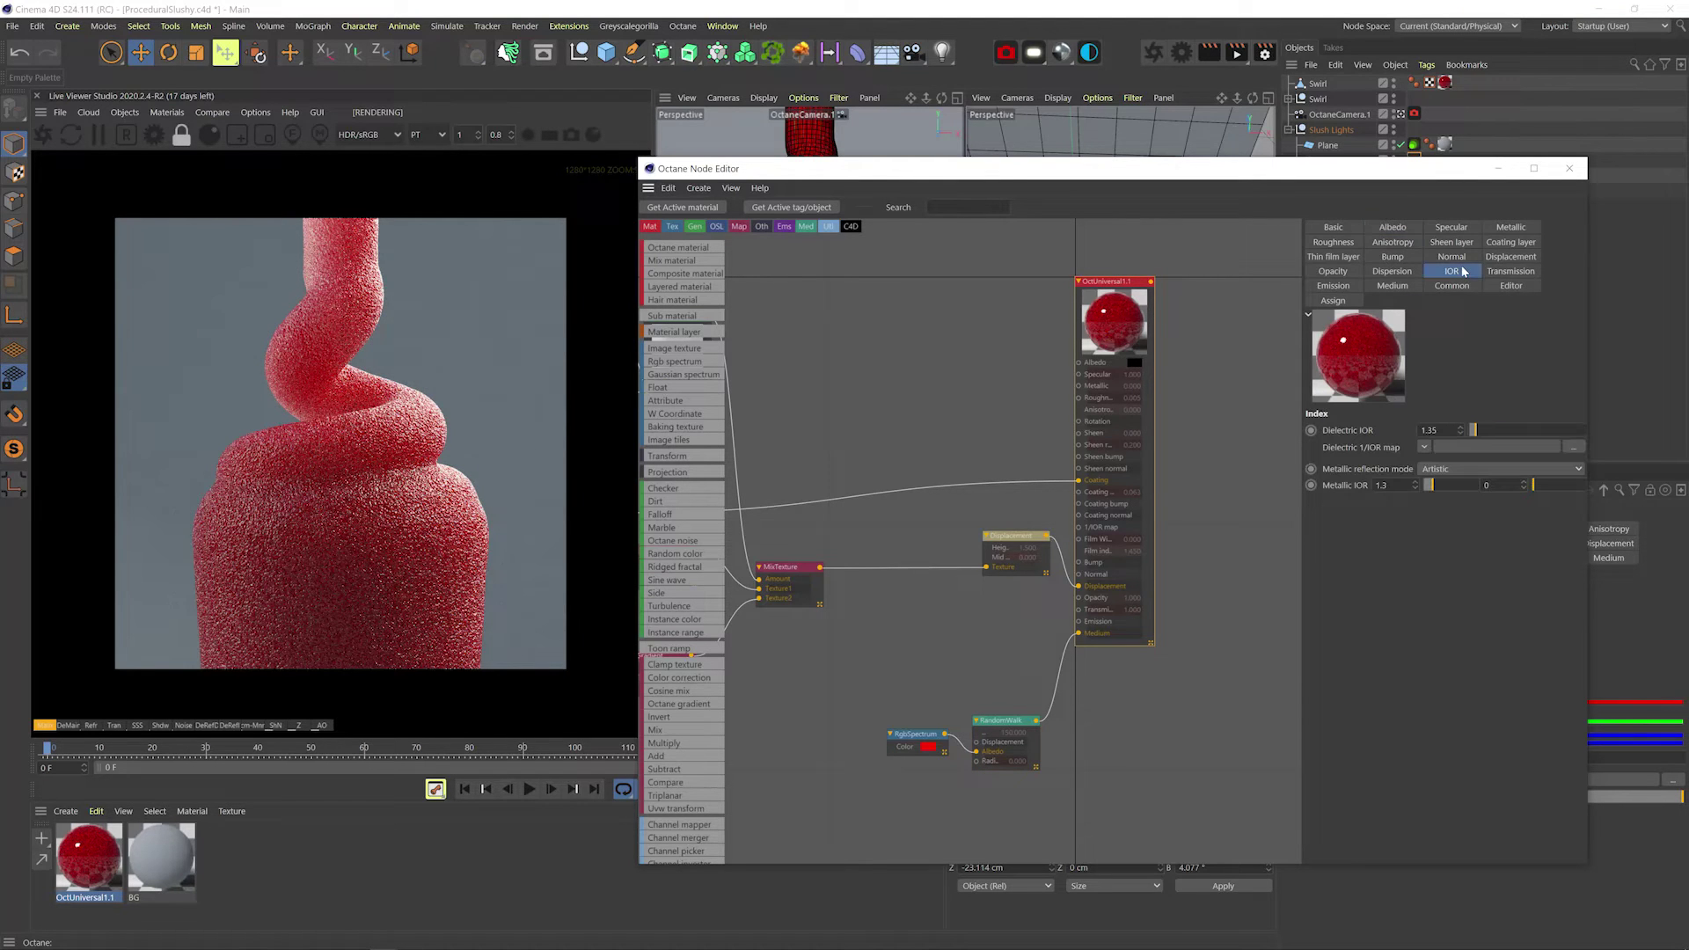
pyautogui.press('BackSpace')
pyautogui.press('BackSpace')
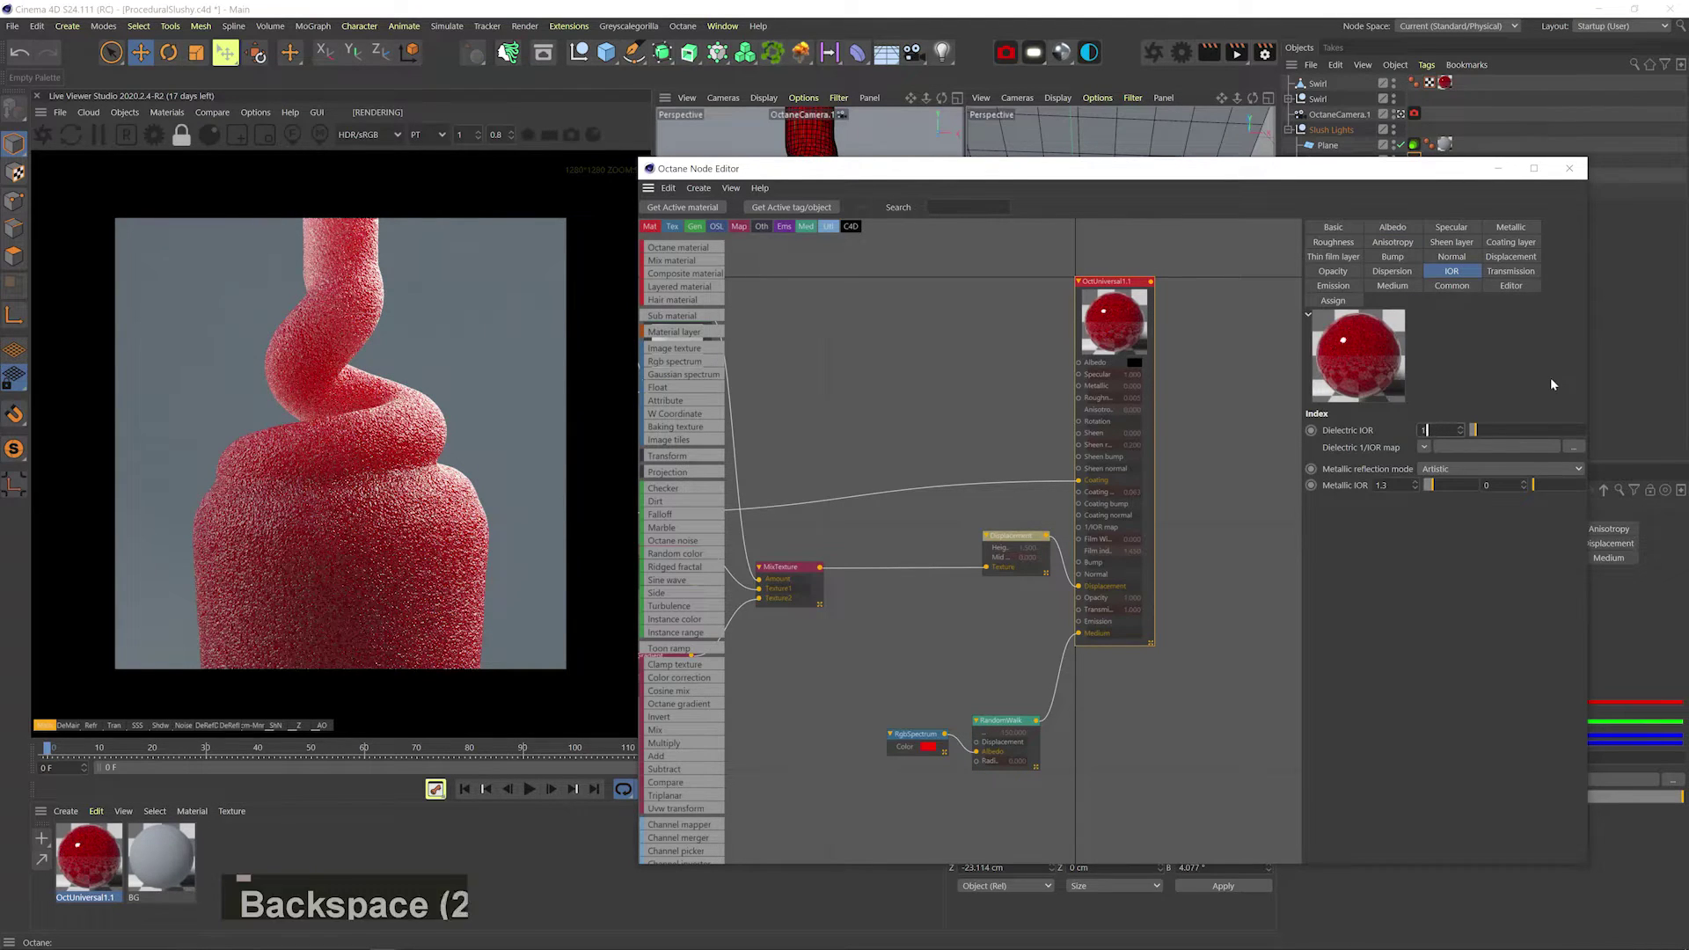
pyautogui.write('1')
pyautogui.press('Return')
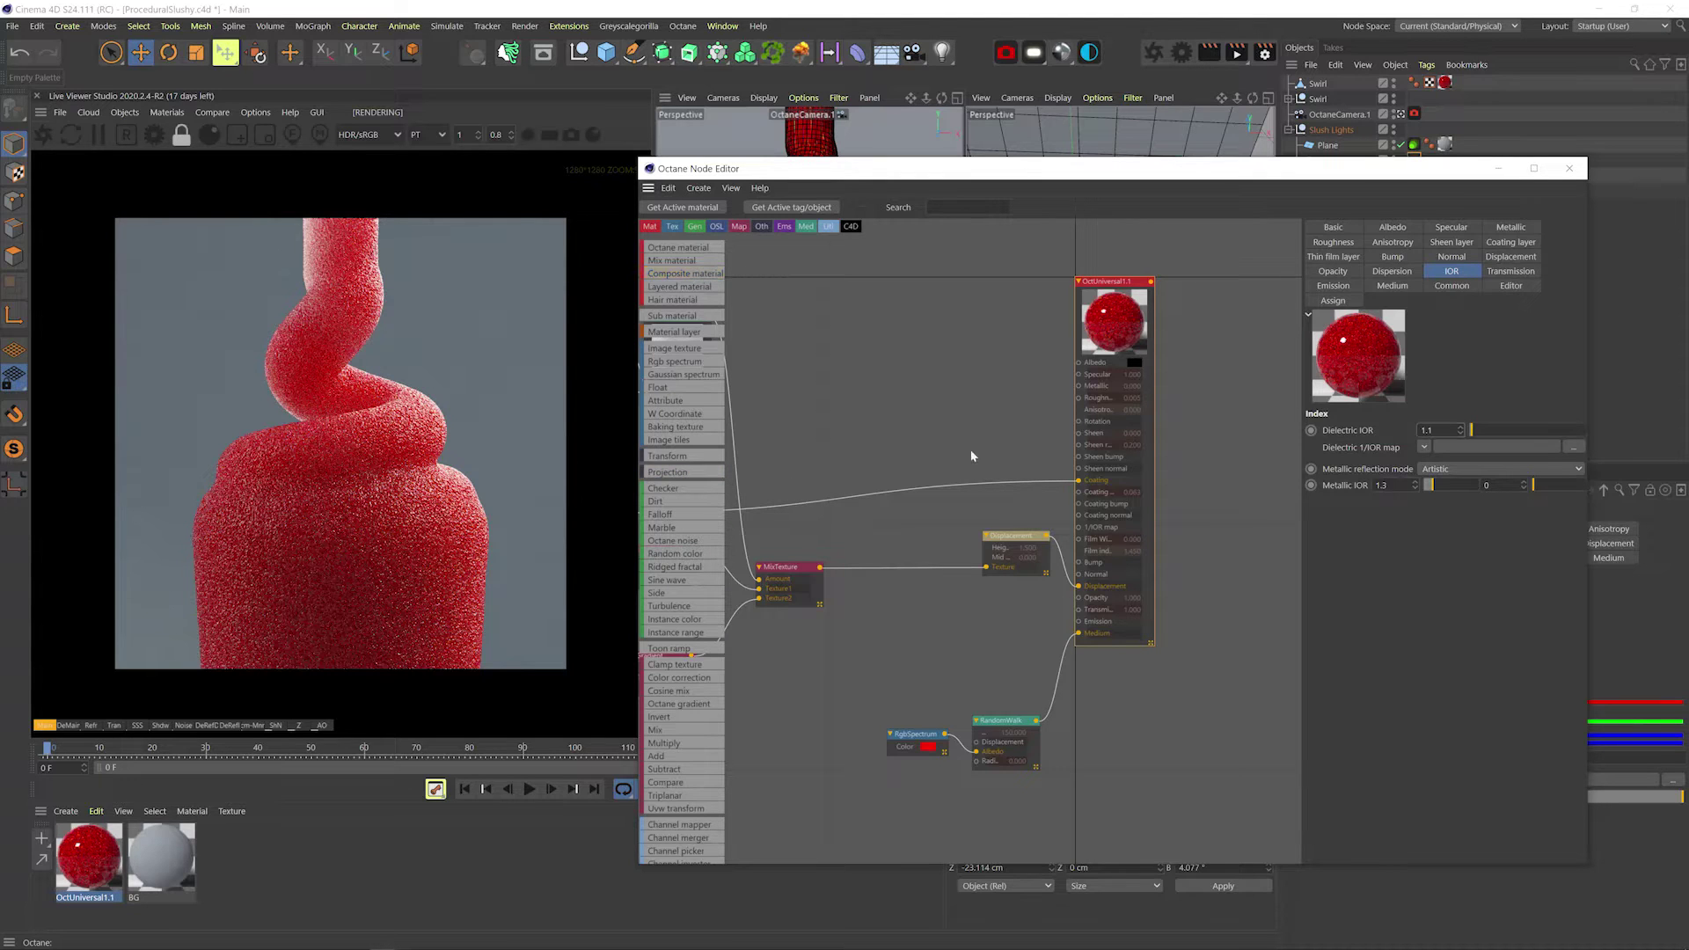
# Set the material's coating IOR to 1.4.
pyautogui.click(1511, 242)
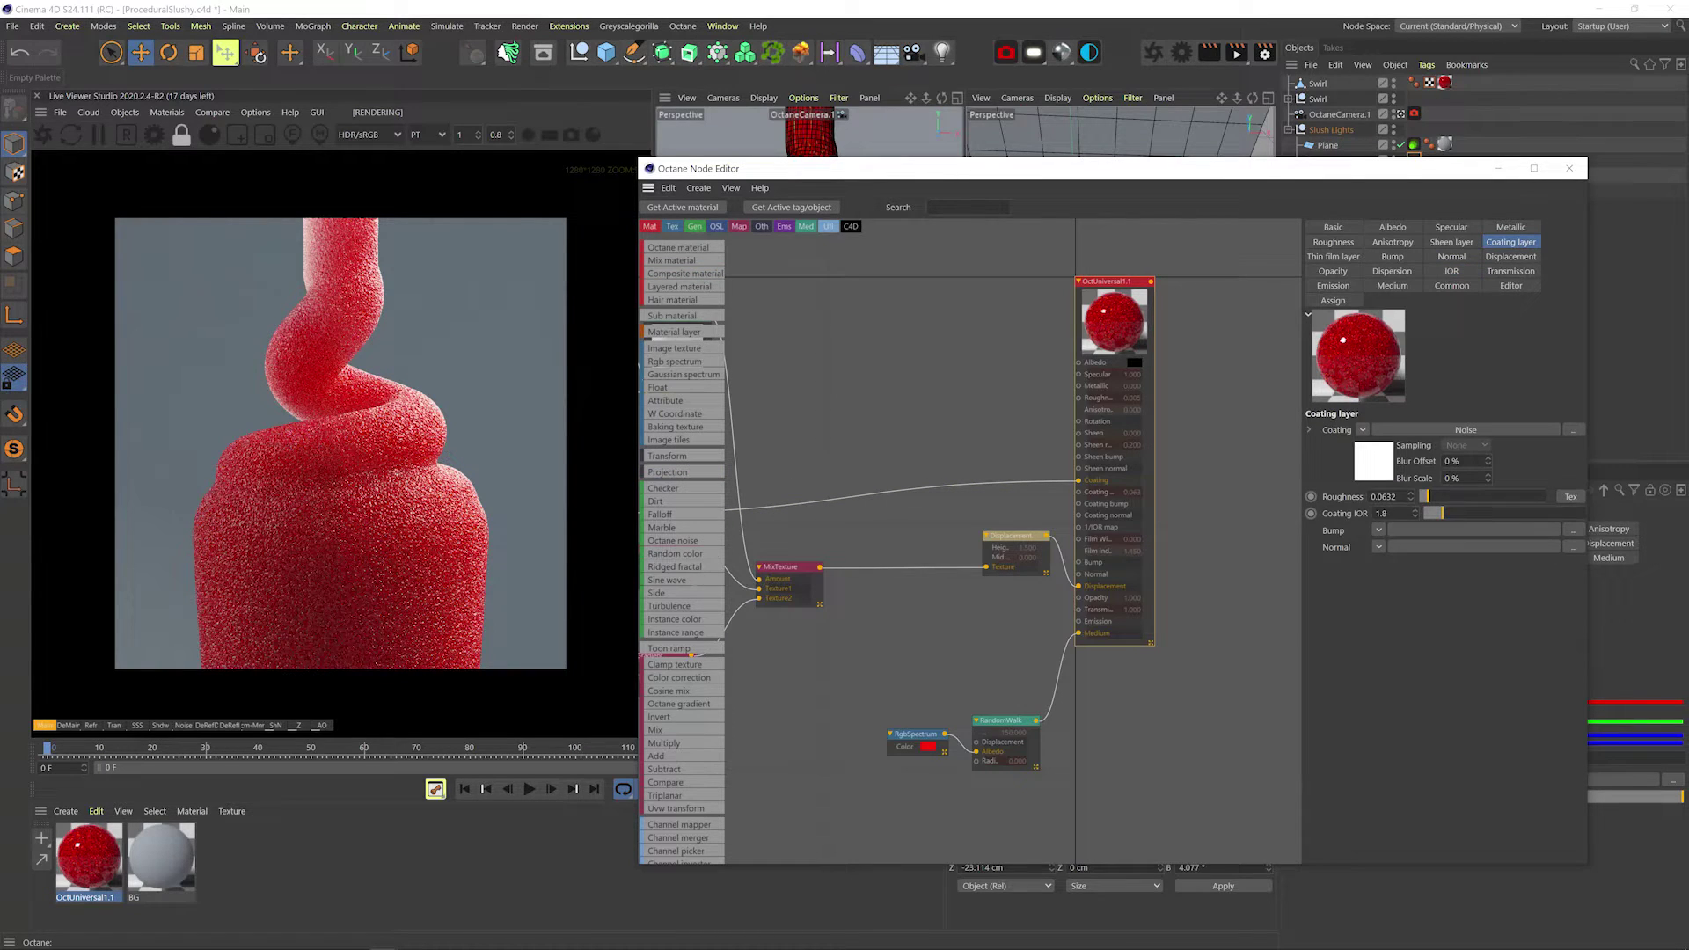
pyautogui.press('BackSpace')
pyautogui.write('4')
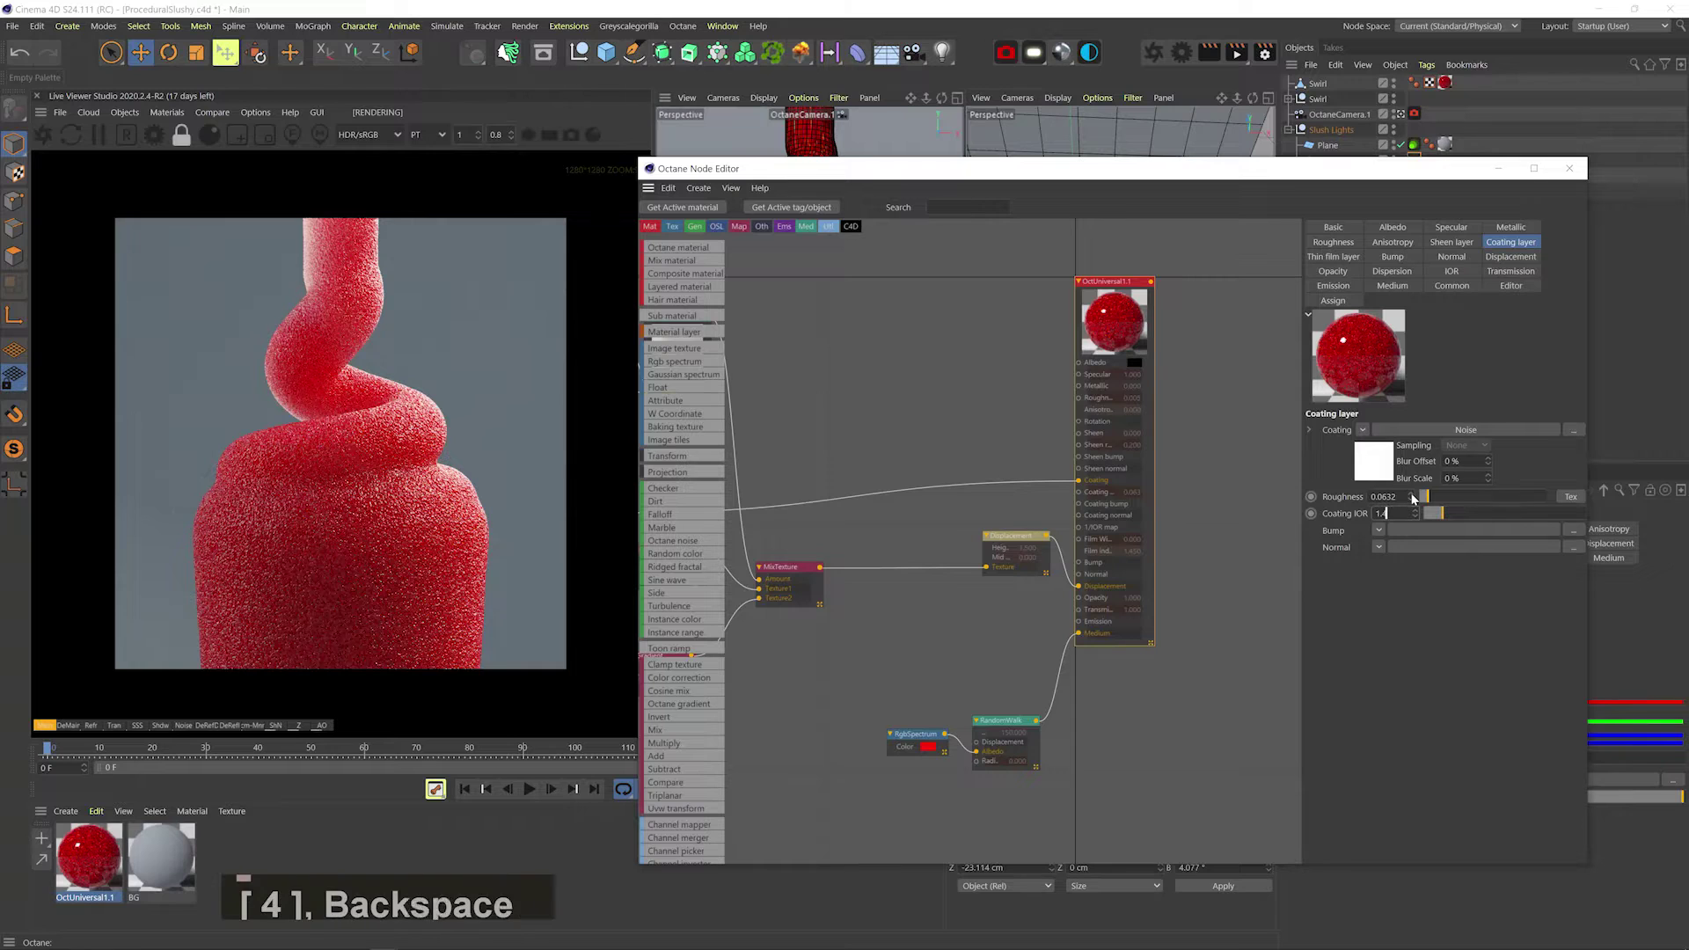
pyautogui.press('Return')
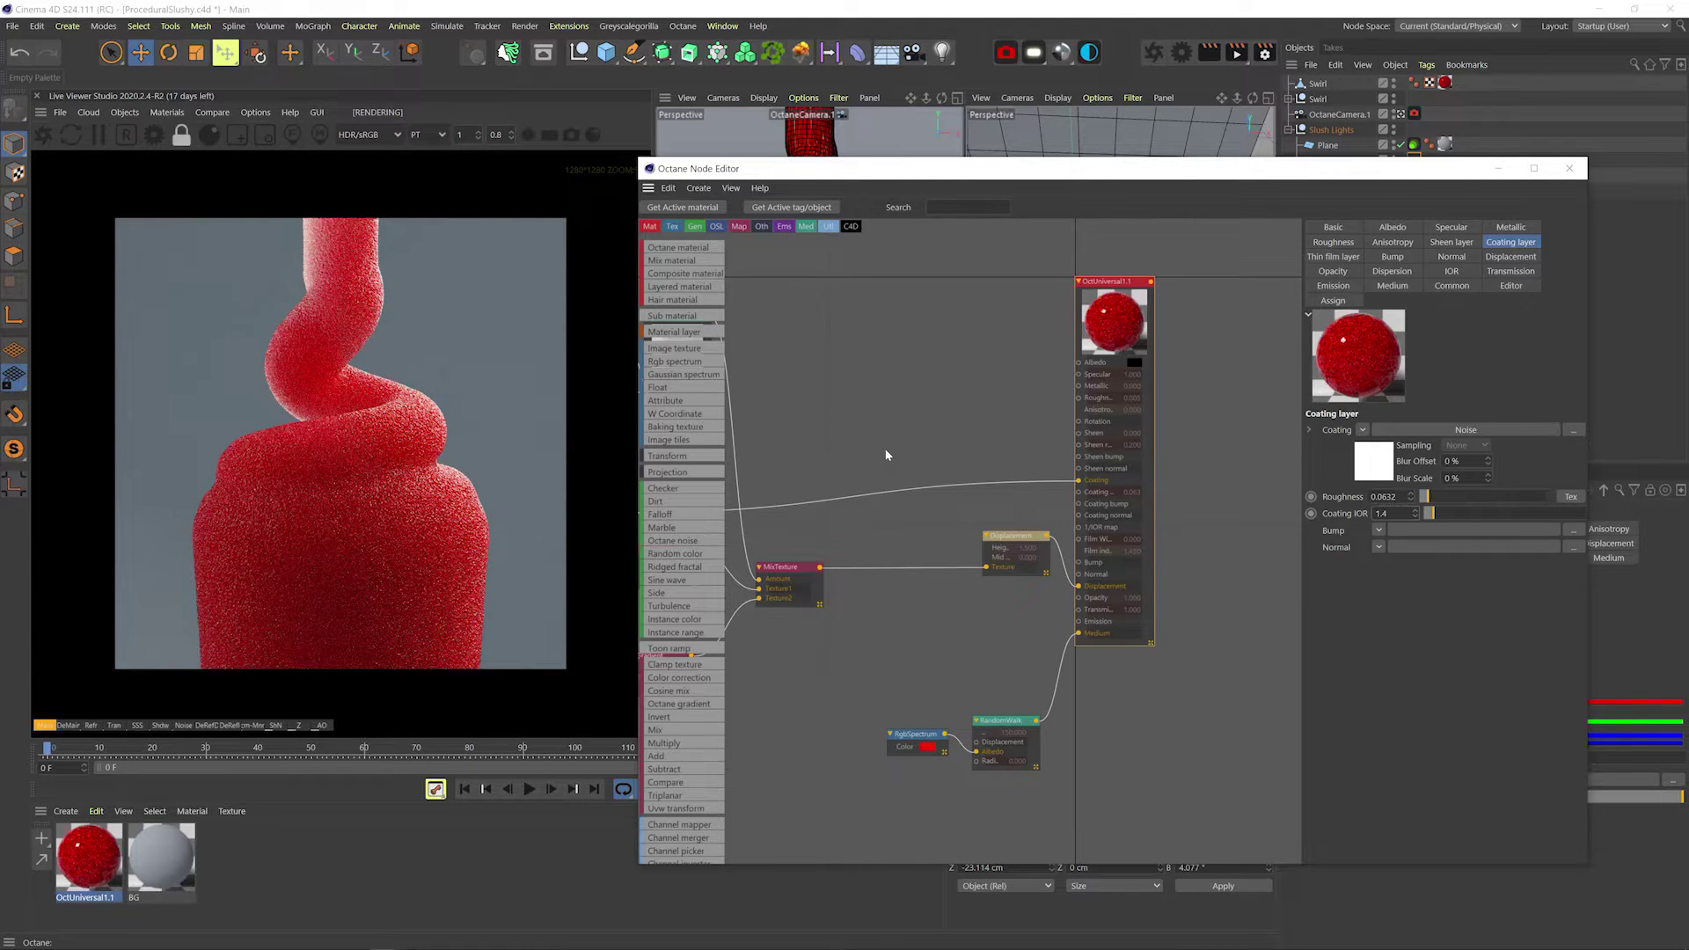
# Reposition the displacement noise nodes and their transforms and gradients to free space above them in the node graph.
pyautogui.moveTo(887, 455); pyautogui.dragTo(1012, 462, button='middle')
pyautogui.scroll(-5, 1012, 462)
pyautogui.moveTo(1180, 651); pyautogui.dragTo(756, 458)
pyautogui.moveTo(952, 488); pyautogui.dragTo(939, 532)
pyautogui.scroll(4, 1041, 425)
pyautogui.moveTo(1021, 440); pyautogui.dragTo(849, 330)
pyautogui.moveTo(967, 360); pyautogui.dragTo(876, 479)
pyautogui.moveTo(896, 691); pyautogui.dragTo(897, 720, button='middle')
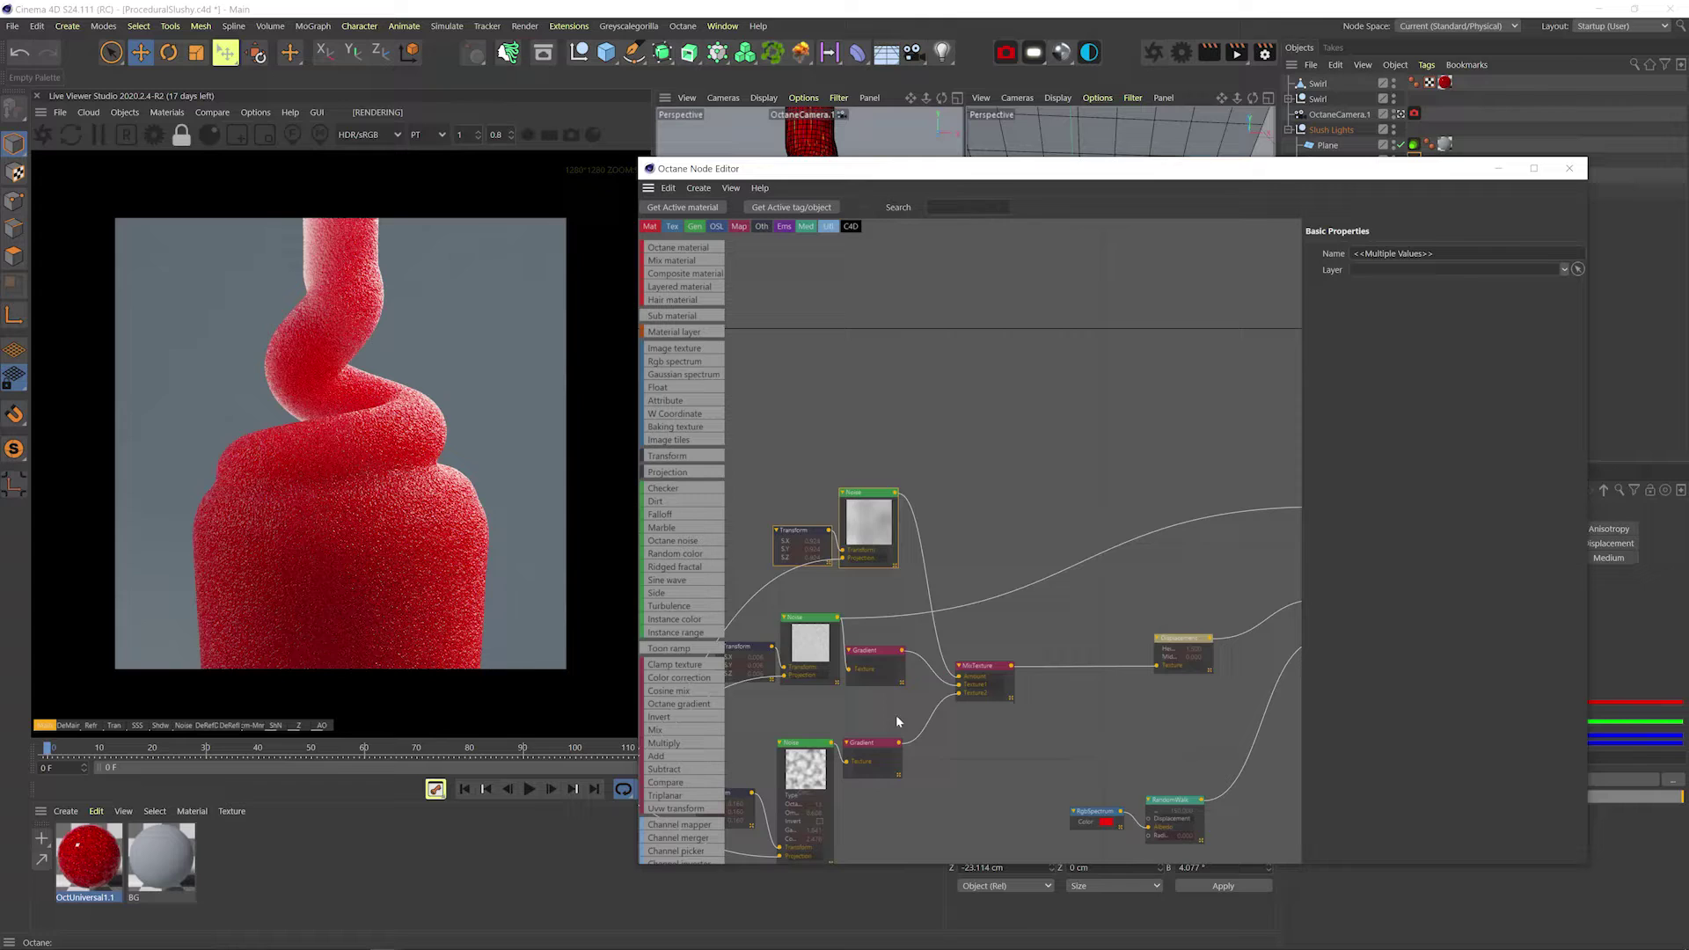
# Duplicate the middle noise with its transform and gradient above the network, and add a Multiply node fed by the copied gradient.
pyautogui.moveTo(896, 715); pyautogui.dragTo(974, 414)
pyautogui.moveTo(983, 474); pyautogui.dragTo(886, 570, button='middle')
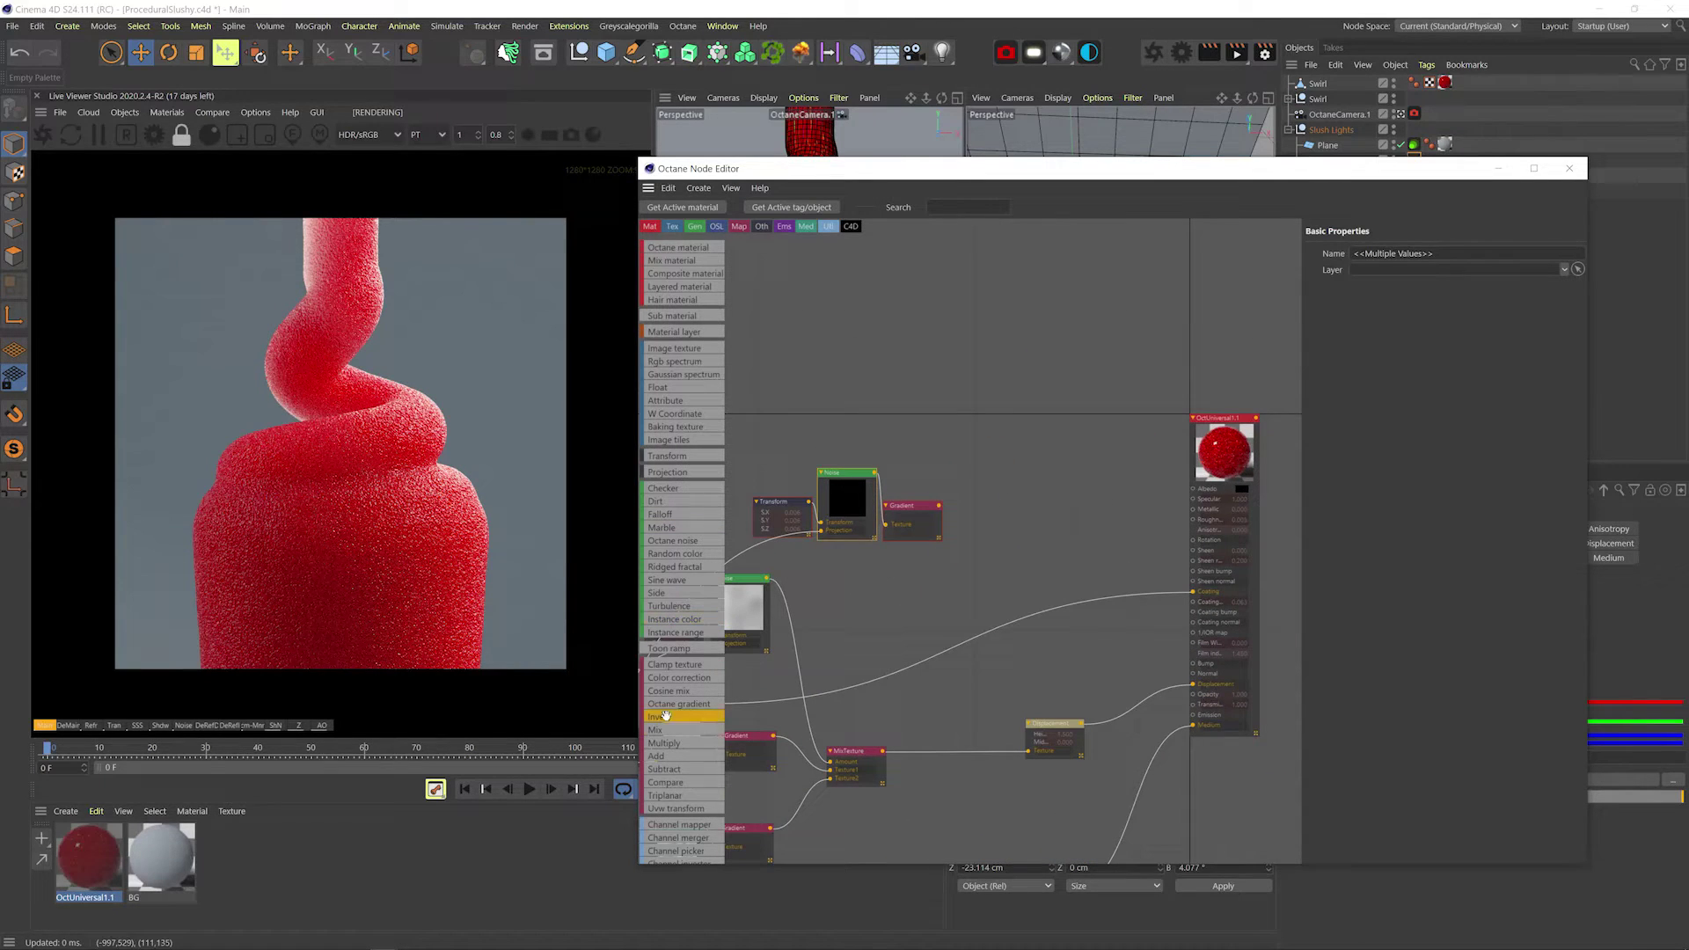
pyautogui.moveTo(665, 743); pyautogui.dragTo(990, 475)
# Duplicate the copied noise above itself with the shared texture projection, and feed it through a new Octane gradient into Multiply's Texture1.
pyautogui.keyDown('ctrl'); pyautogui.moveTo(839, 496); pyautogui.dragTo(851, 417); pyautogui.keyUp('ctrl')
pyautogui.moveTo(810, 517); pyautogui.dragTo(1109, 415, button='middle')
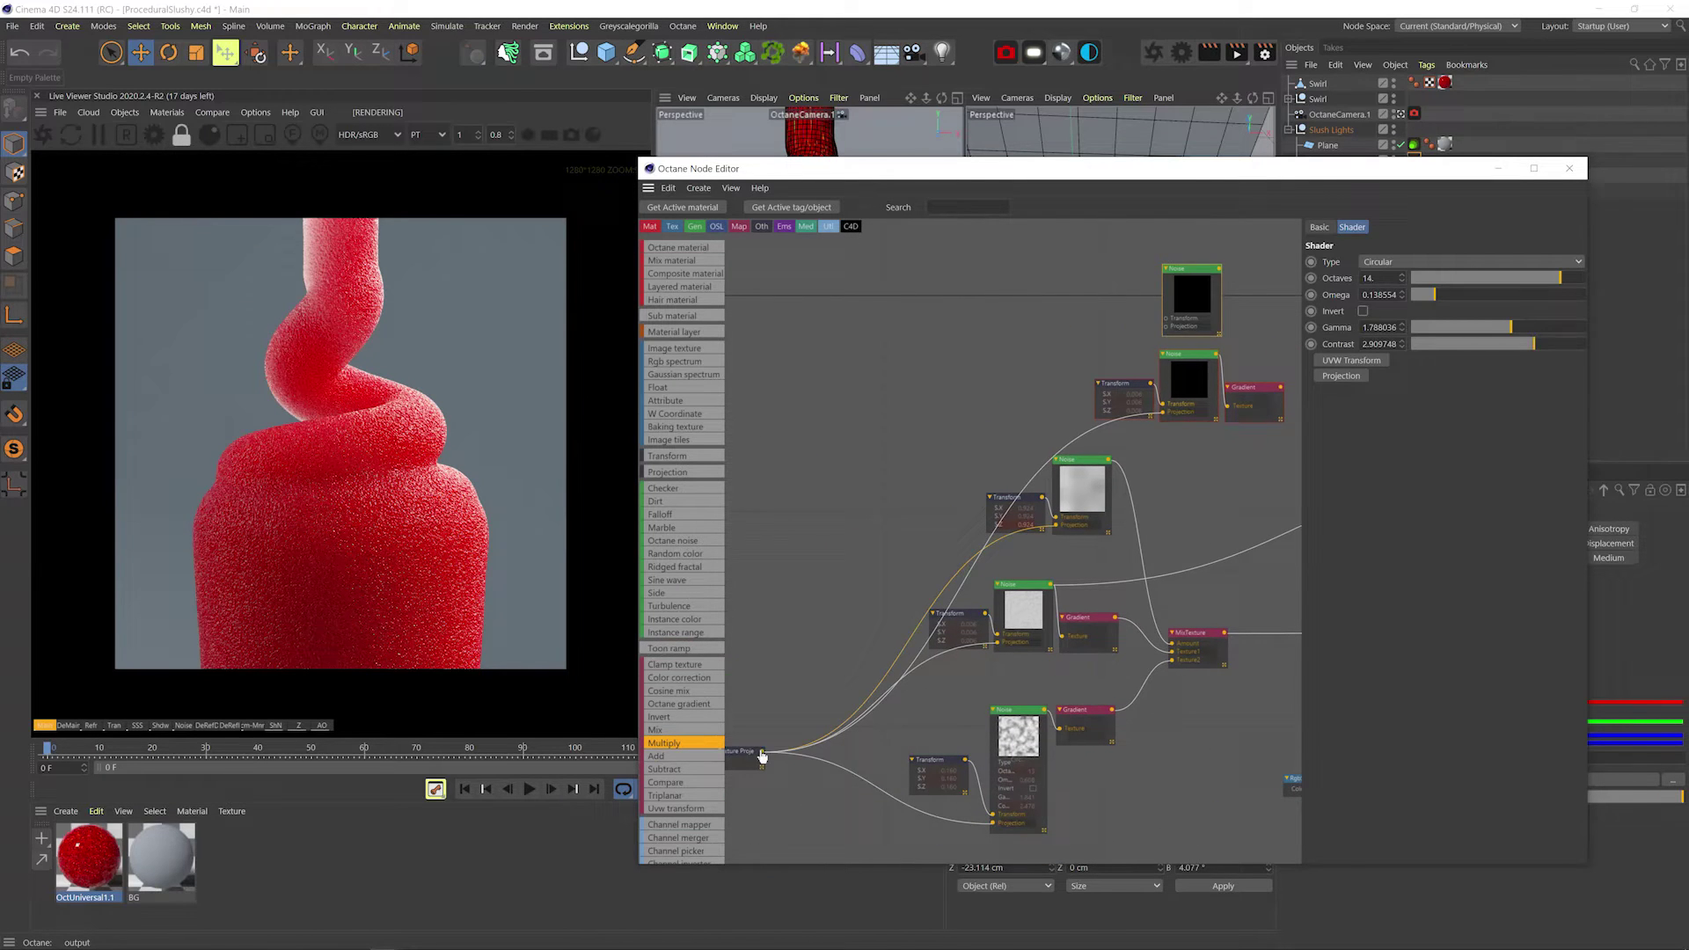
pyautogui.moveTo(763, 754); pyautogui.dragTo(1167, 327)
pyautogui.moveTo(1247, 315); pyautogui.dragTo(901, 441, button='middle')
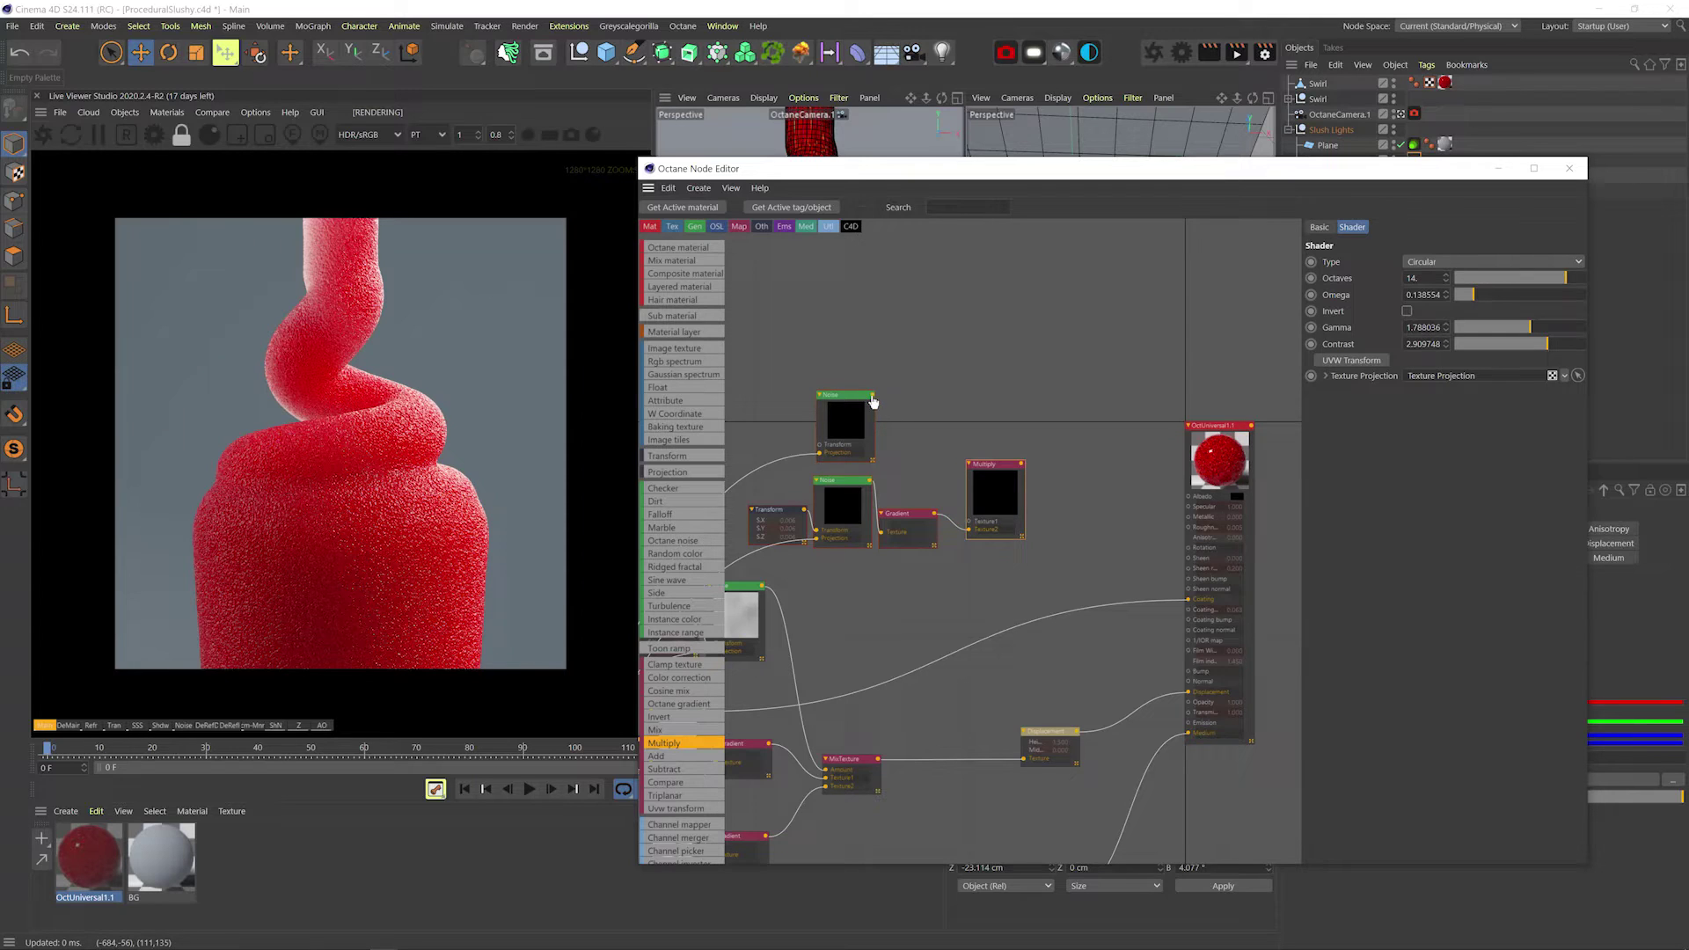
pyautogui.moveTo(971, 525); pyautogui.dragTo(970, 523)
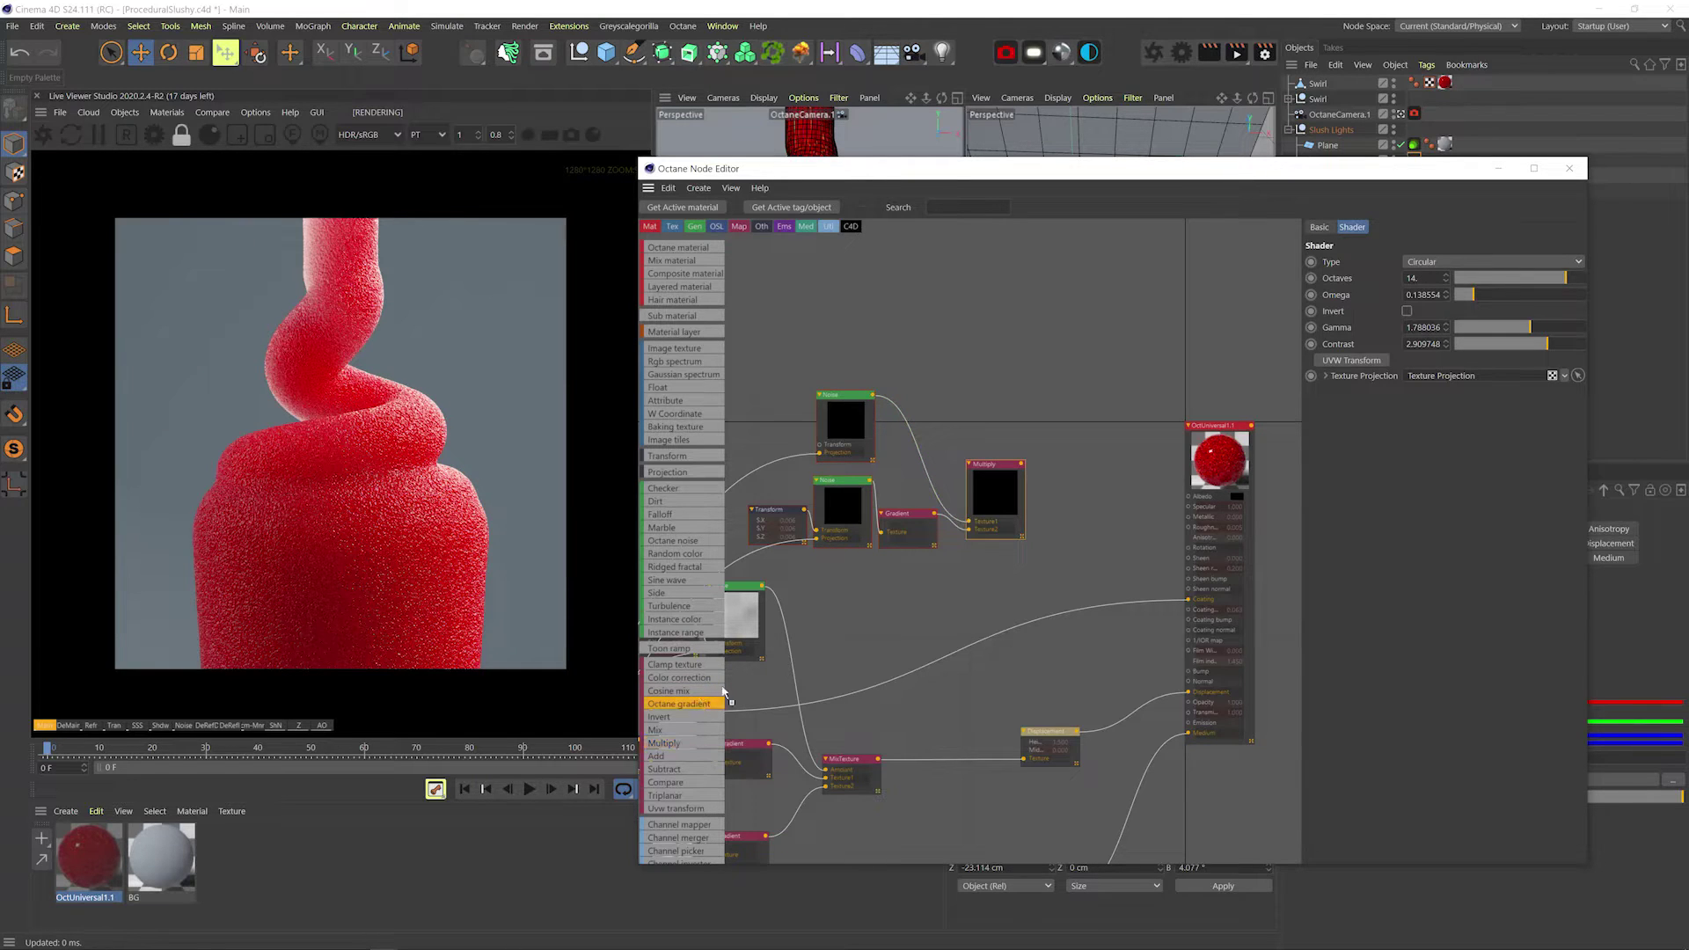
pyautogui.moveTo(926, 458); pyautogui.dragTo(915, 451)
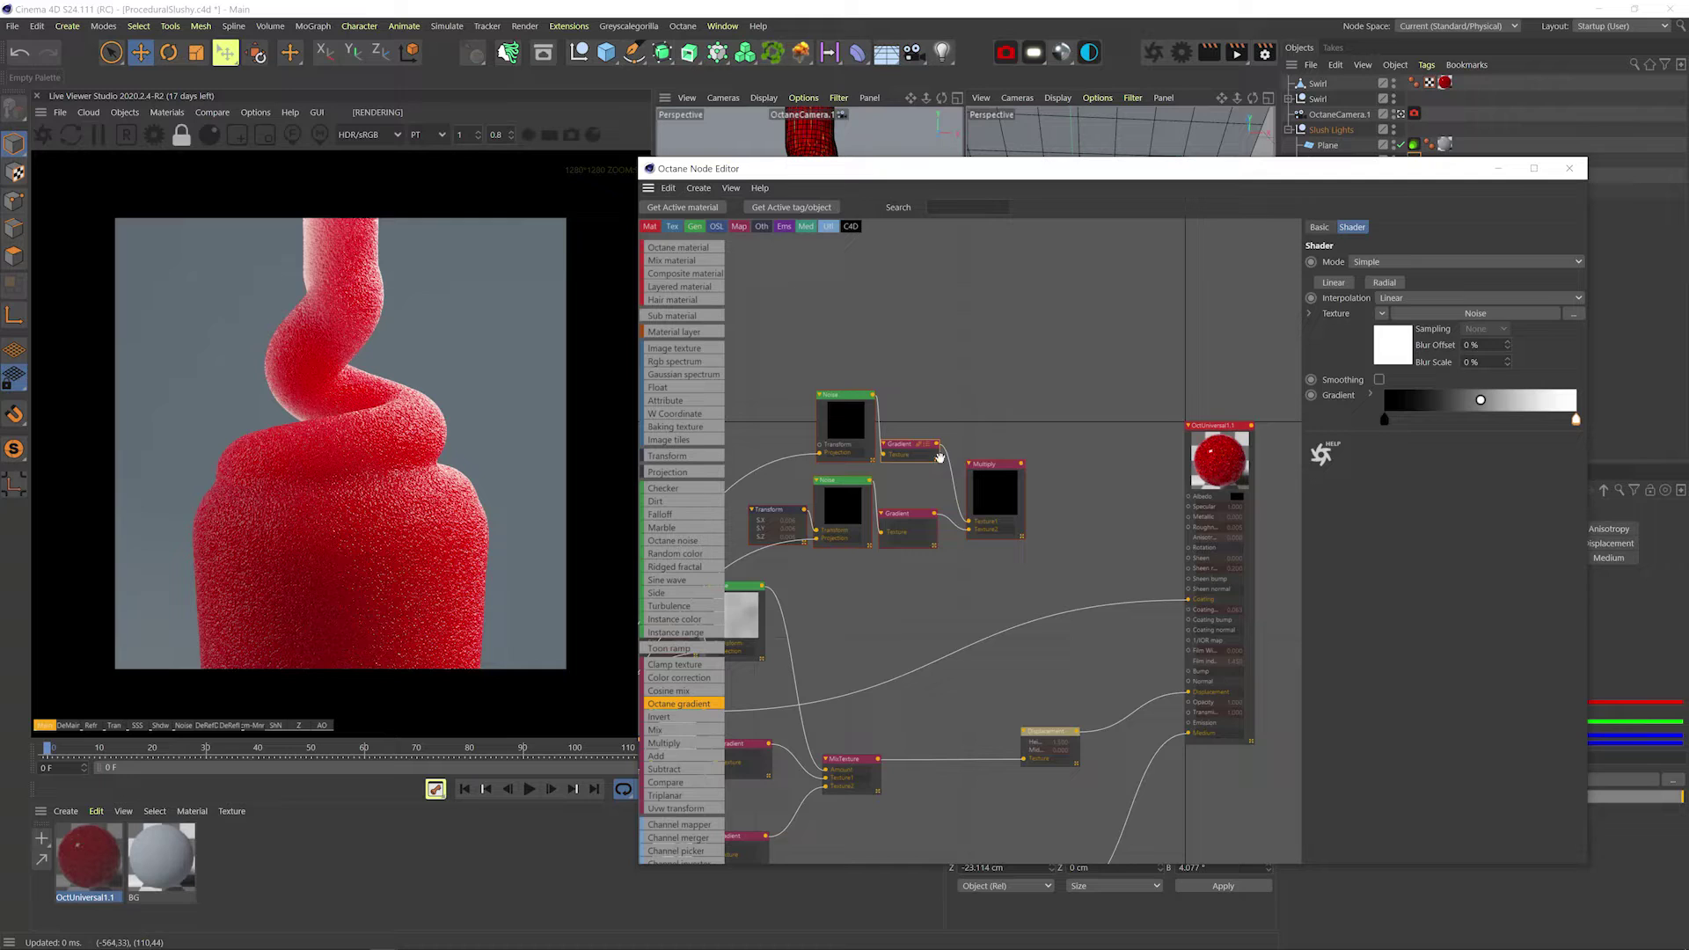
# Connect the Multiply node to the material's bump input, save the scene and solo the Multiply node.
pyautogui.moveTo(1154, 649); pyautogui.dragTo(1189, 671)
pyautogui.hotkey('ctrl', 's')
pyautogui.rightClick(997, 482)
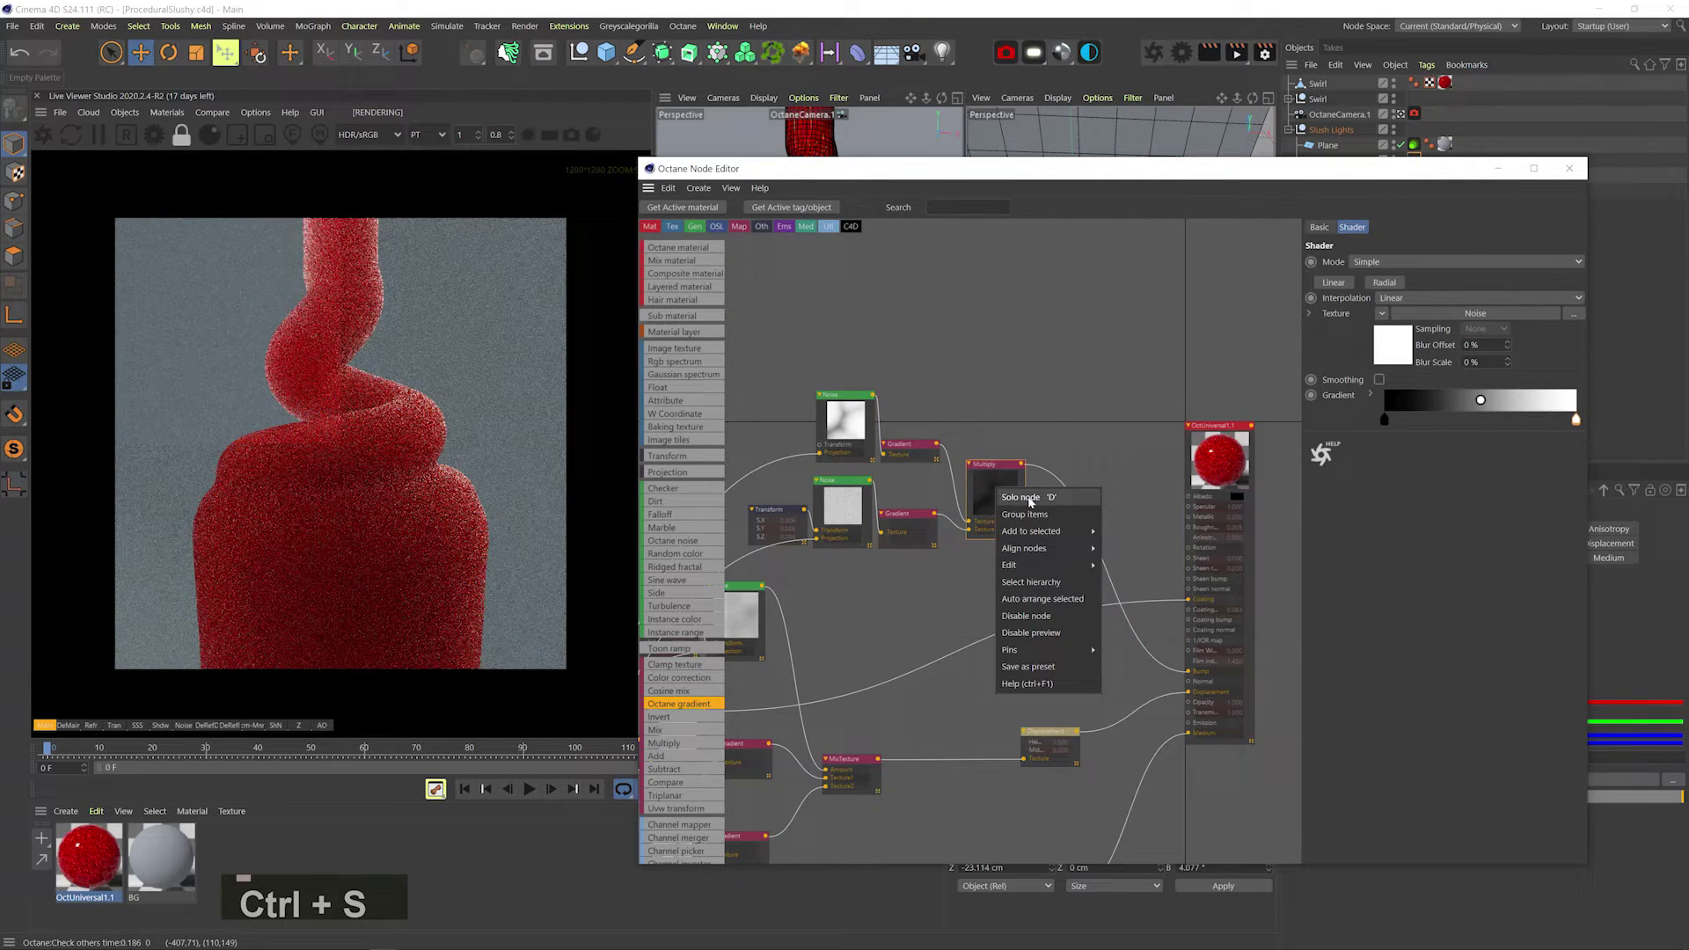
pyautogui.click(1023, 496)
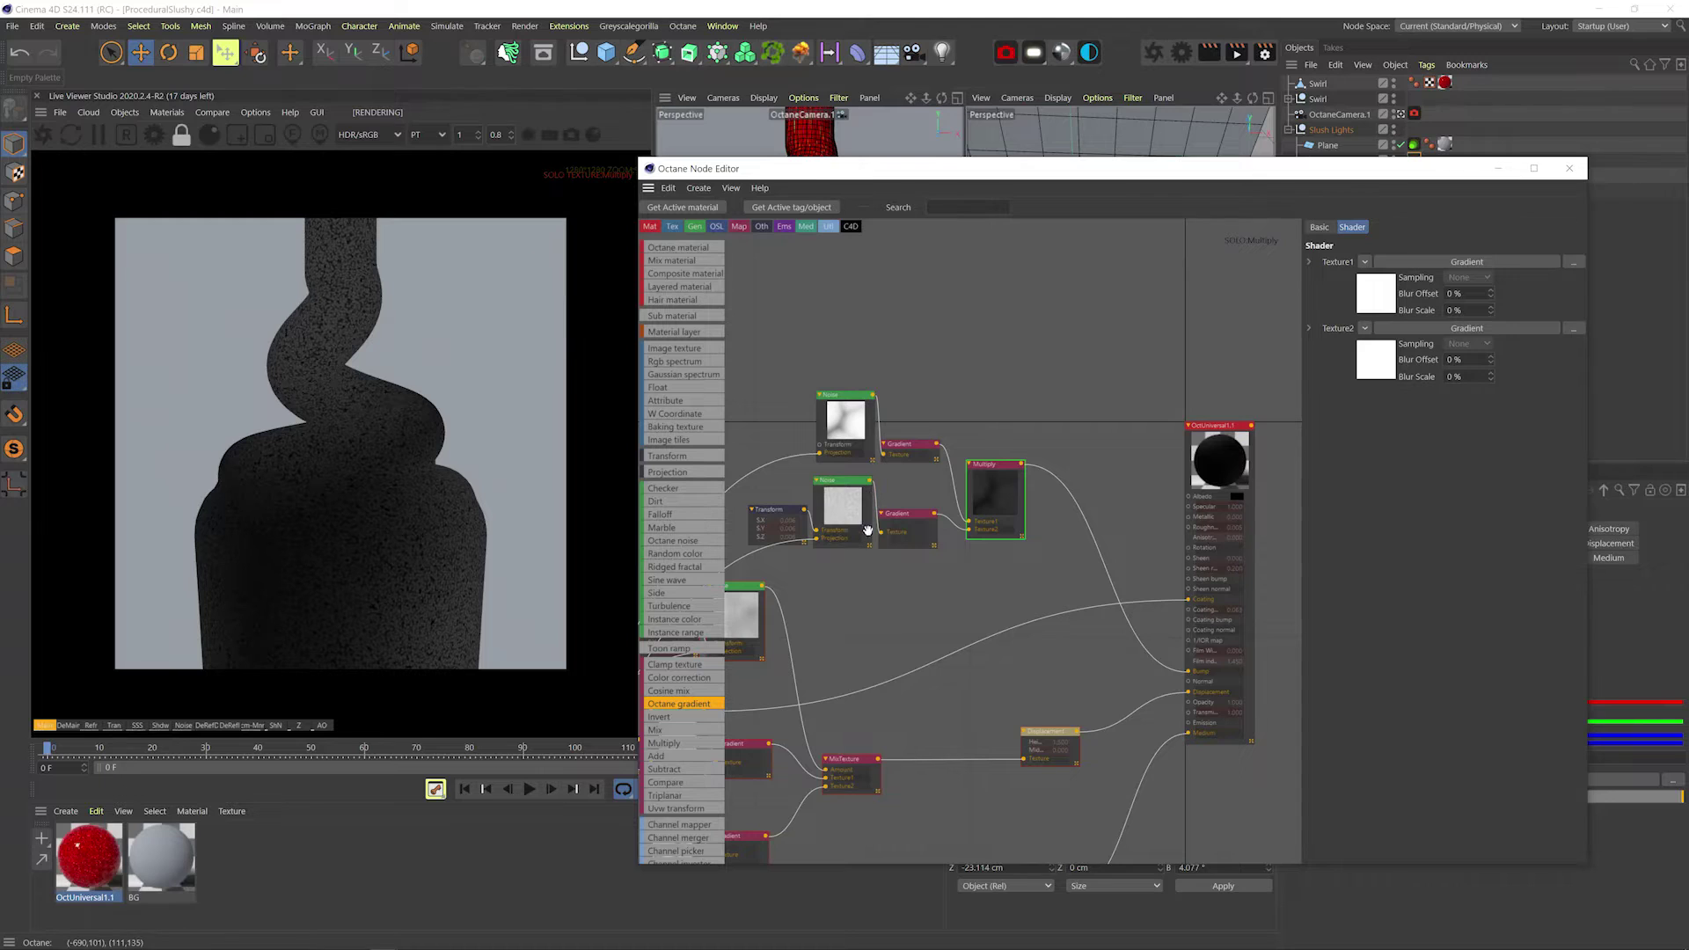
# Set the lower bump noise's uniform transform scale to 0.003 and raise its omega to about 0.39.
pyautogui.click(793, 514)
pyautogui.click(1370, 380)
pyautogui.press('BackSpace')
pyautogui.write('3')
pyautogui.press('Return')
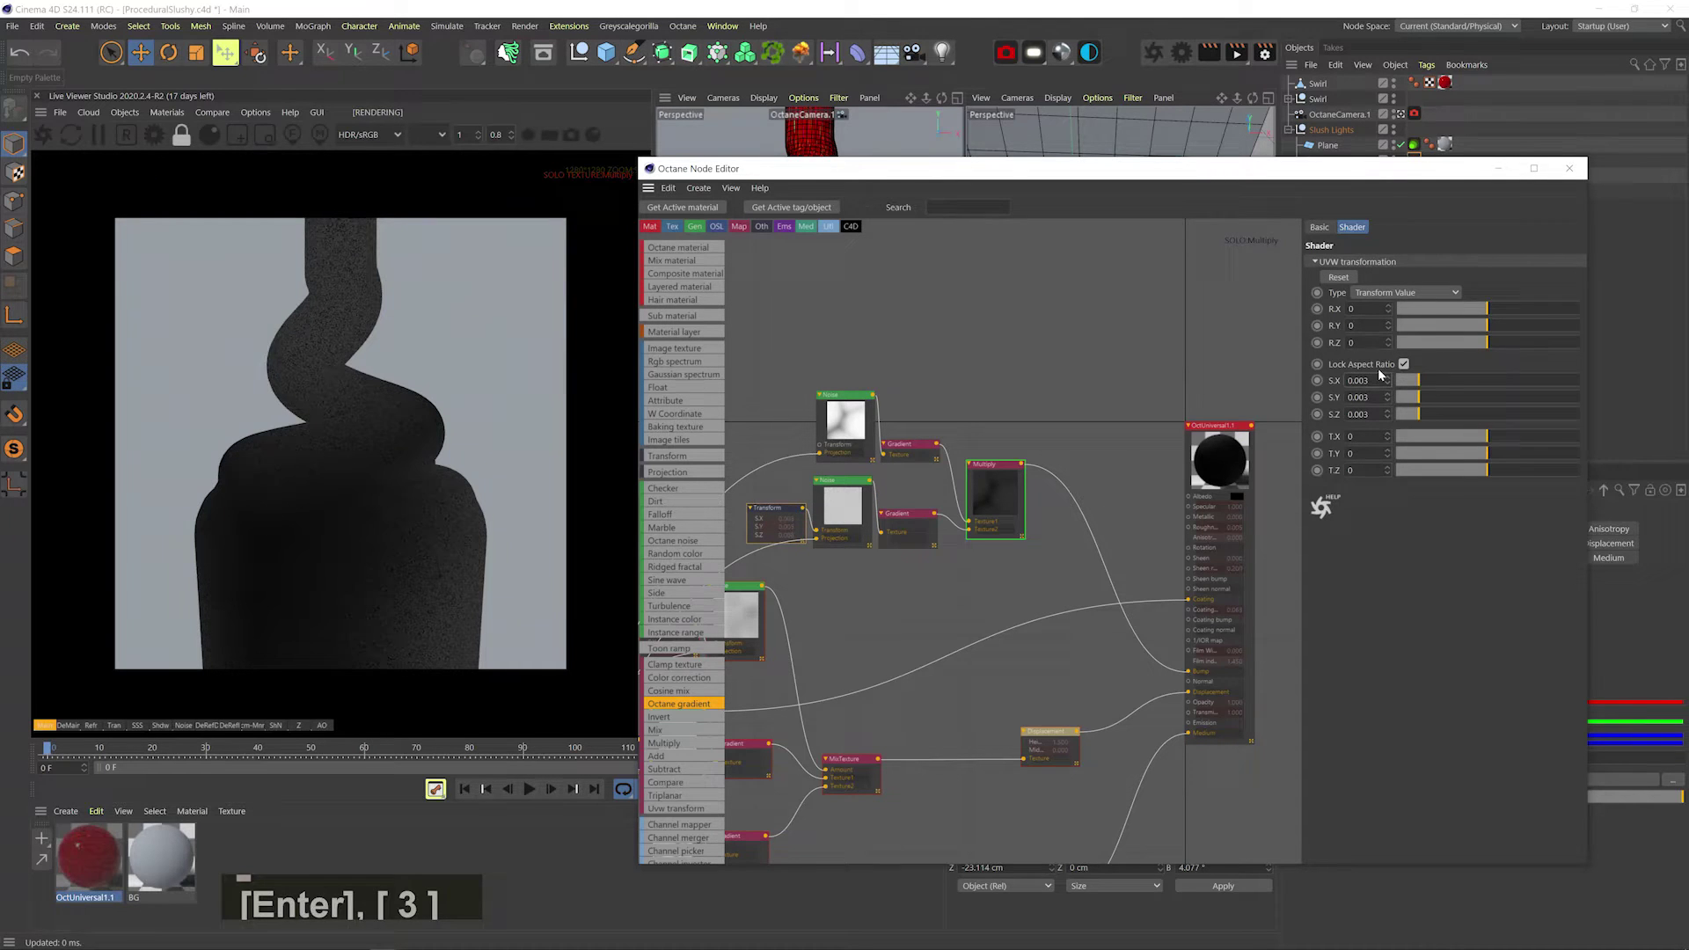
pyautogui.click(864, 491)
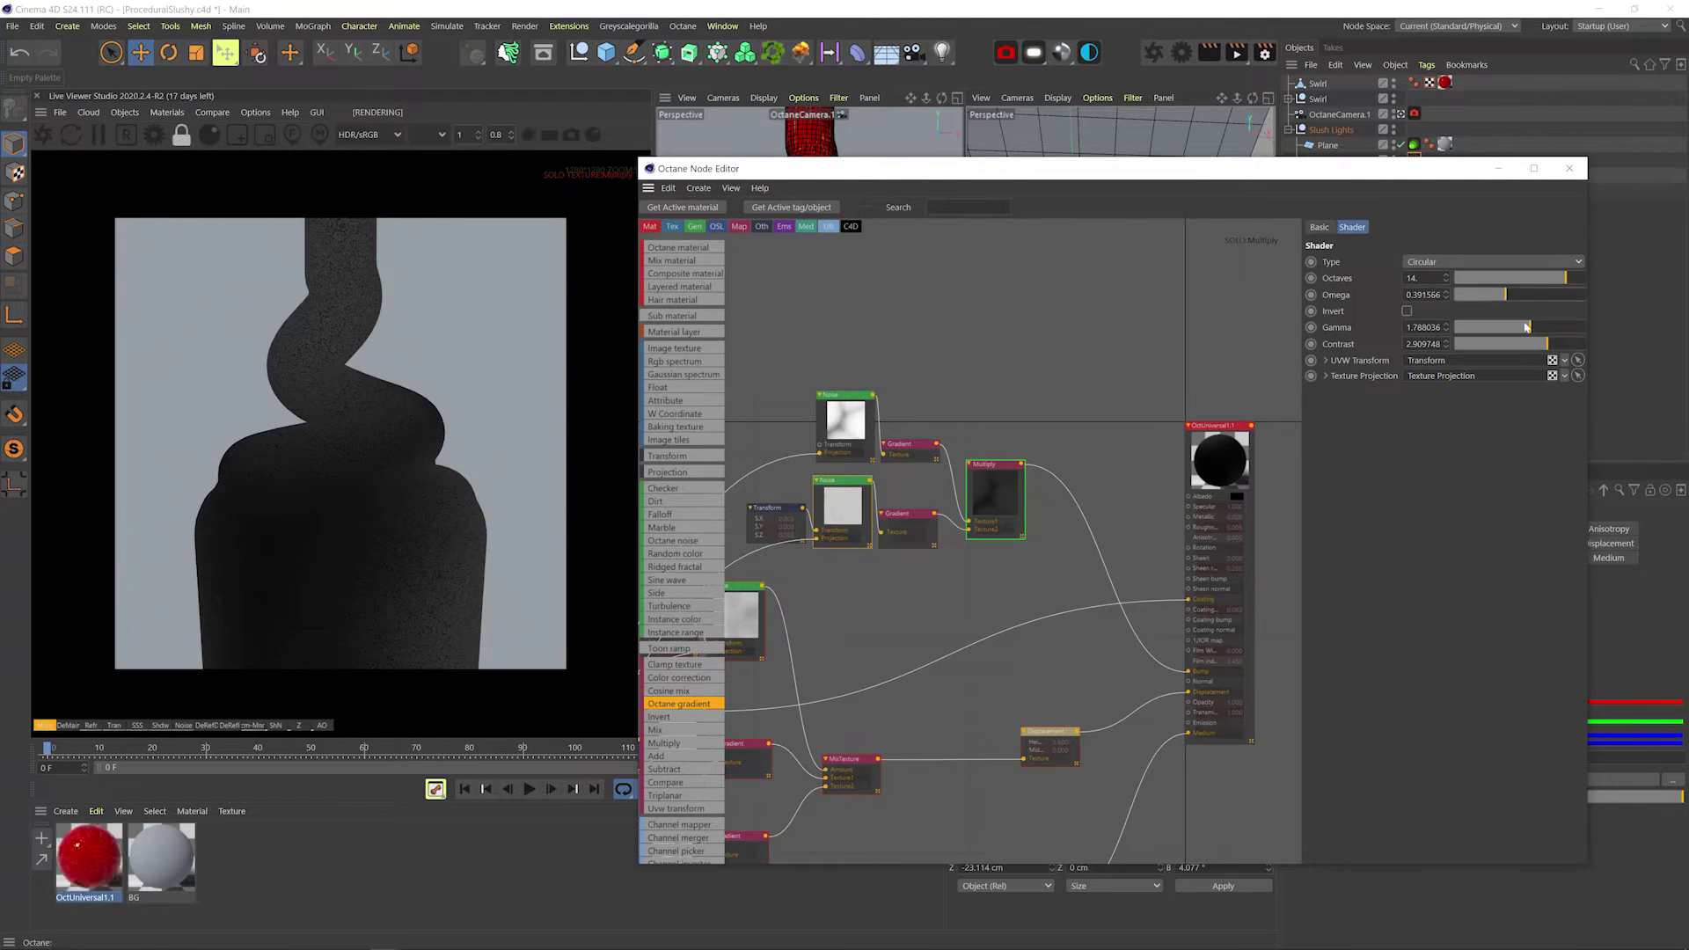
# Change the upper bump noise to Perlin with omega about 0.55, gamma about 1.65 and contrast about 53.6.
pyautogui.click(859, 424)
pyautogui.click(1459, 262)
pyautogui.click(1459, 278)
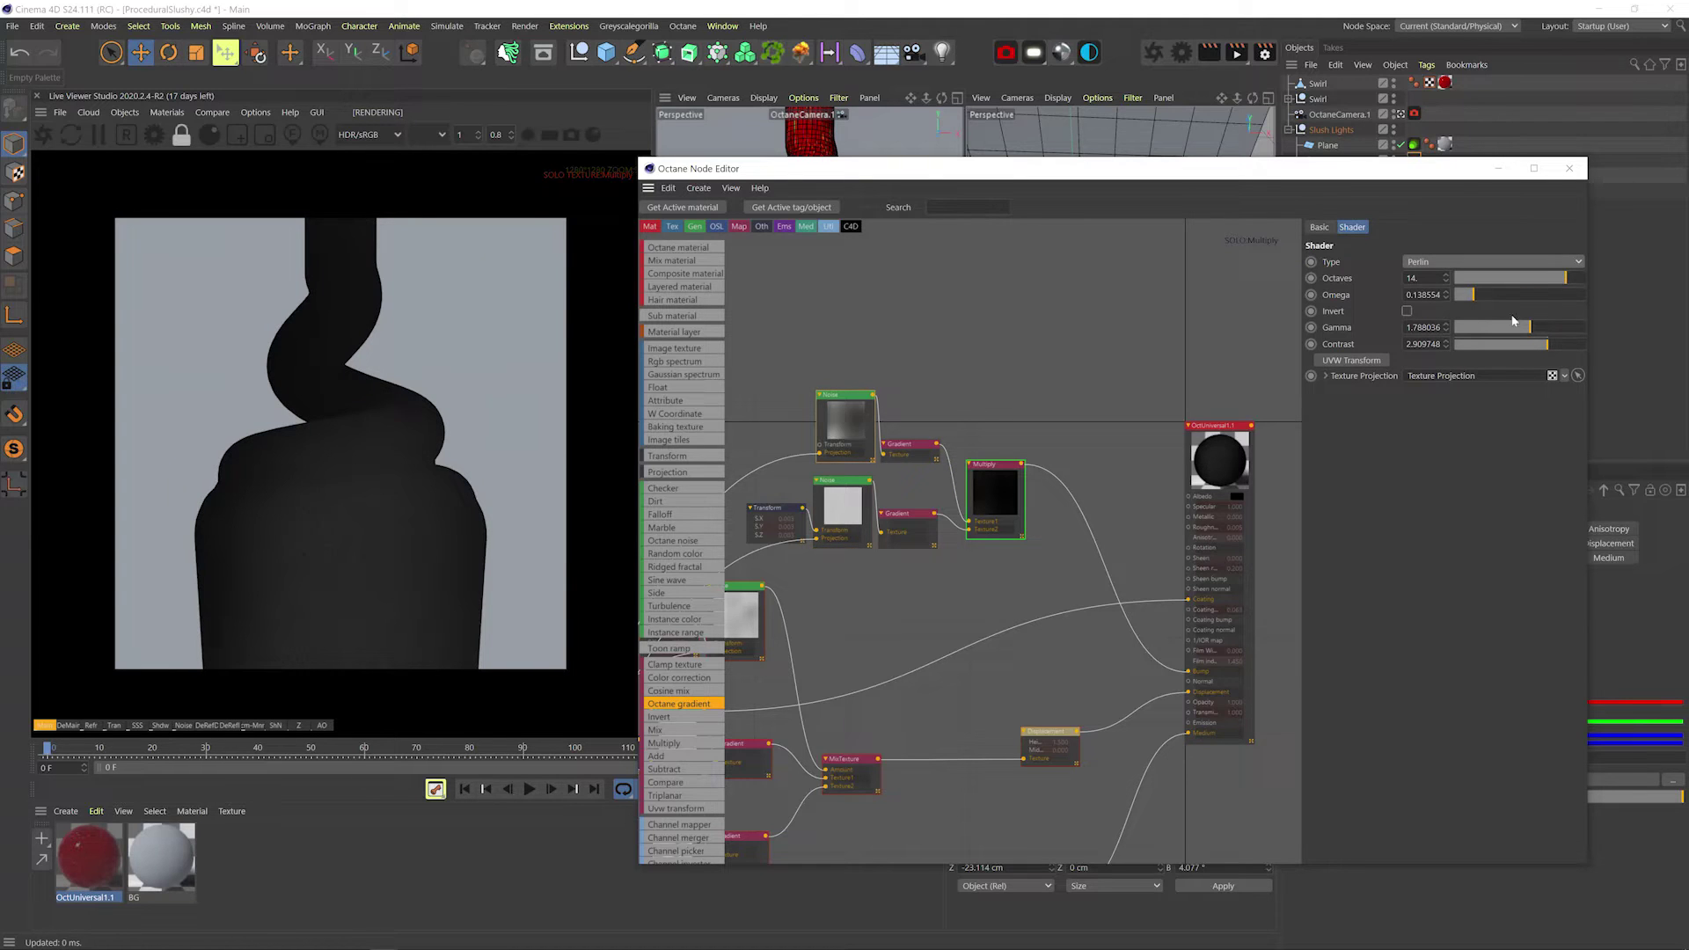
pyautogui.click(1527, 294)
pyautogui.moveTo(1565, 346); pyautogui.dragTo(1583, 344)
pyautogui.moveTo(1531, 328); pyautogui.dragTo(1526, 330)
# Add a UVW transform scaled to about 0.24 to the upper noise, and set its gamma to 1.01 and contrast to about 11.6.
pyautogui.click(1352, 360)
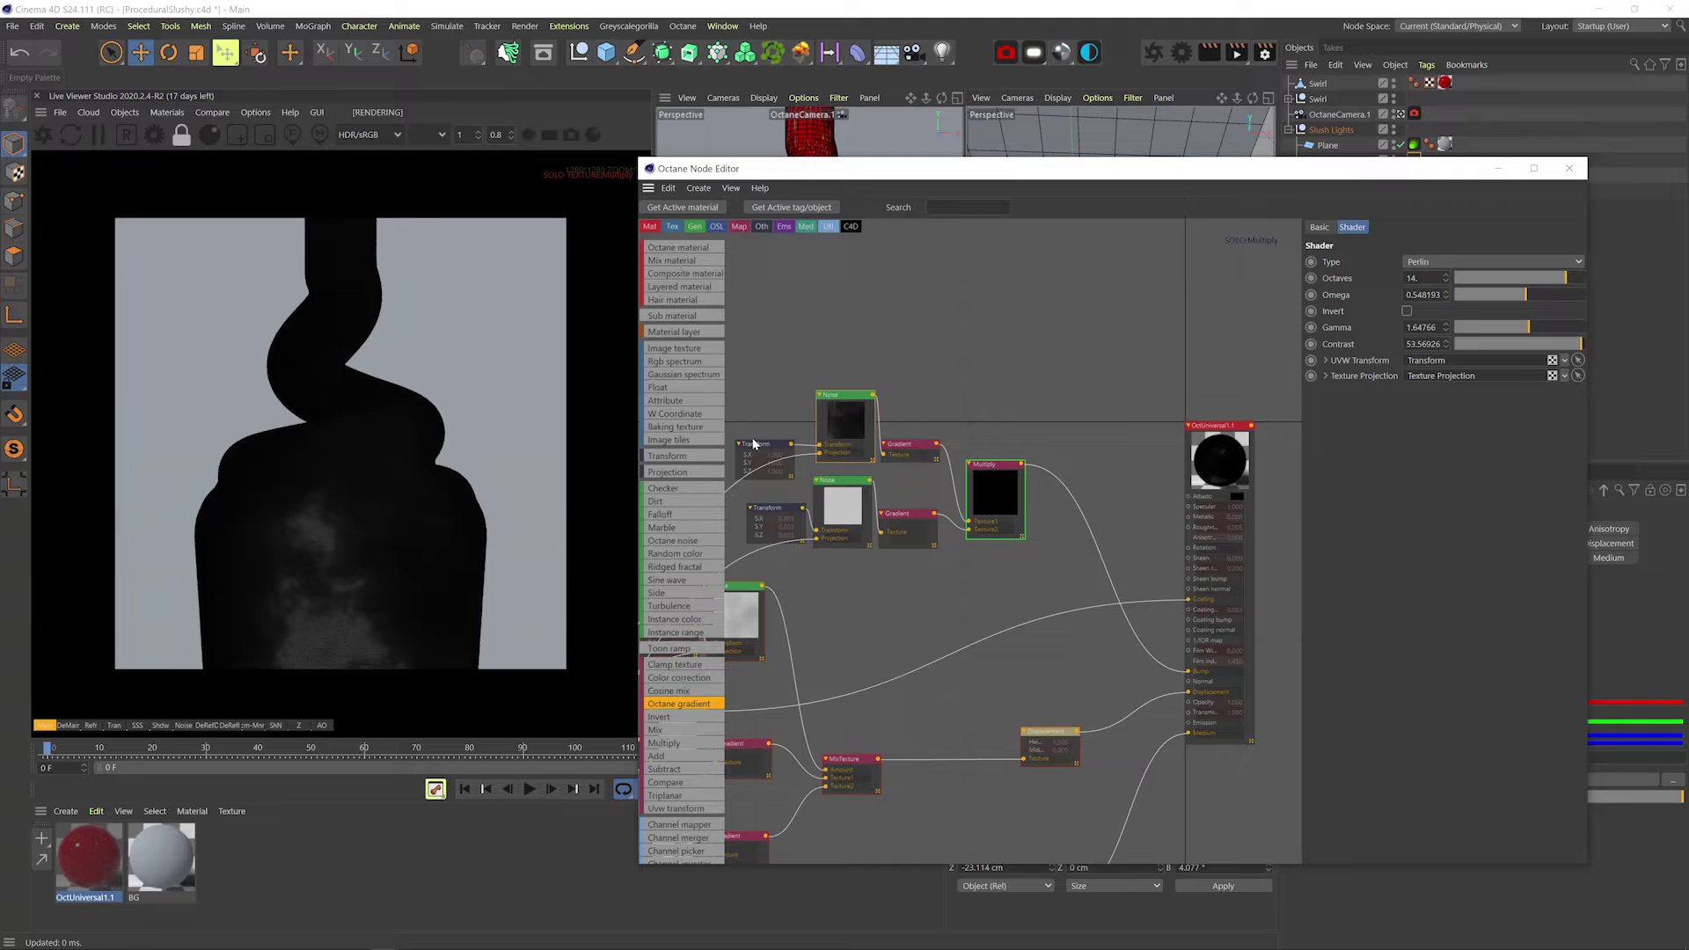
pyautogui.moveTo(1504, 389); pyautogui.dragTo(1497, 385)
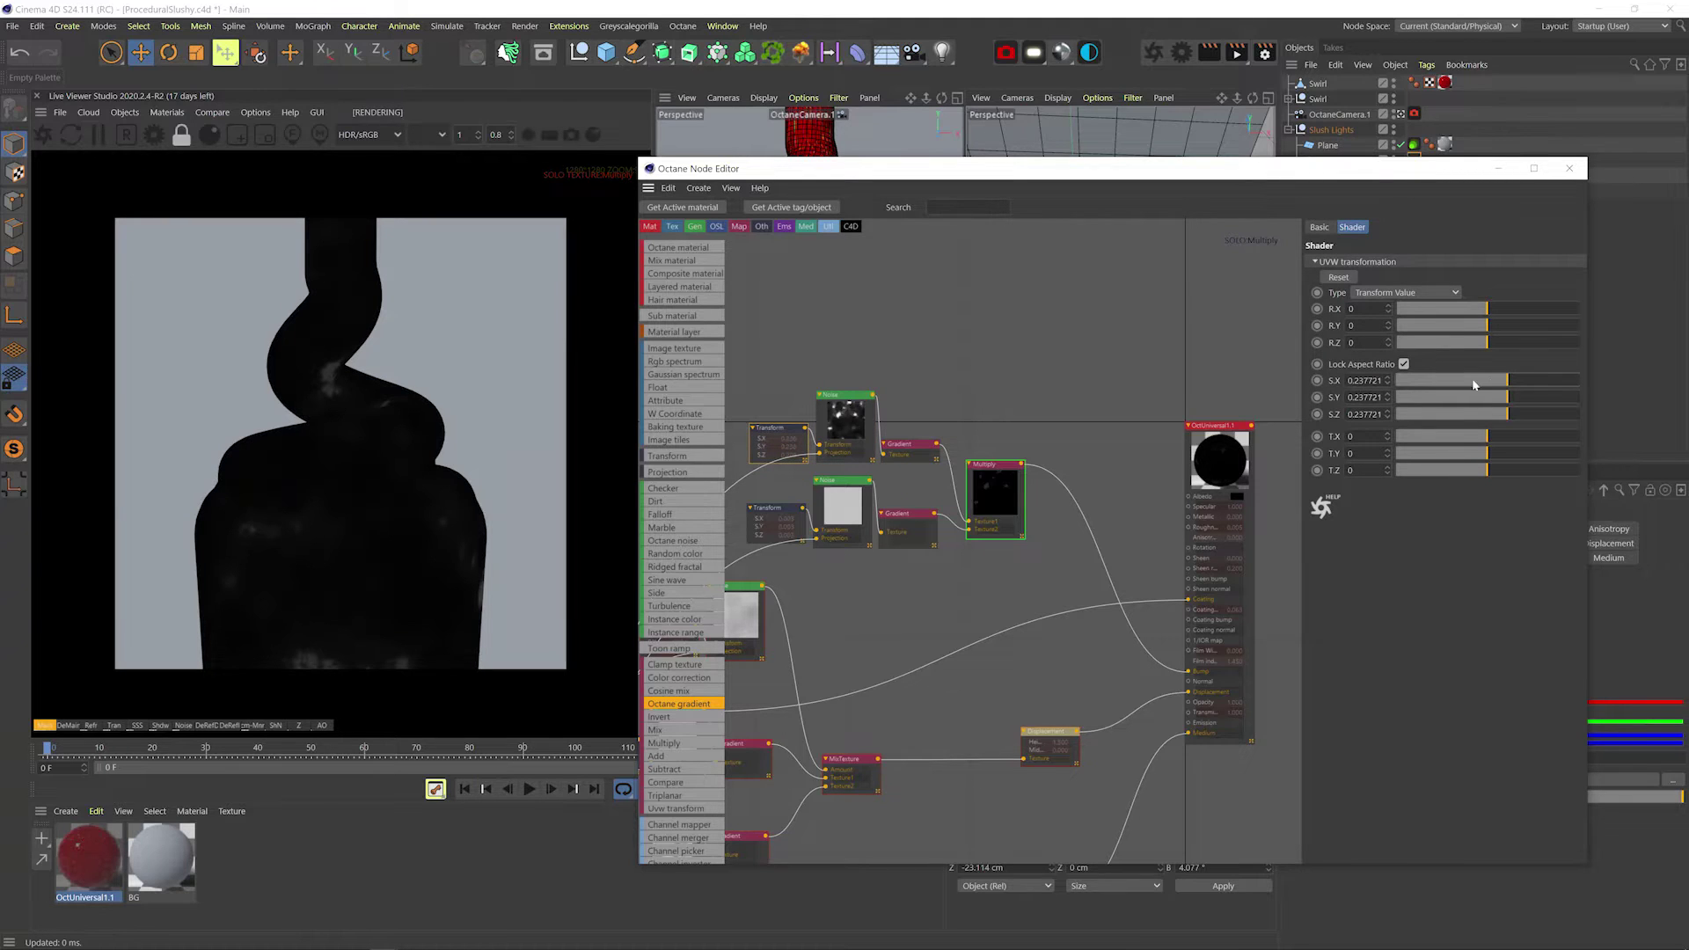
pyautogui.click(843, 416)
pyautogui.moveTo(1529, 329); pyautogui.dragTo(1521, 331)
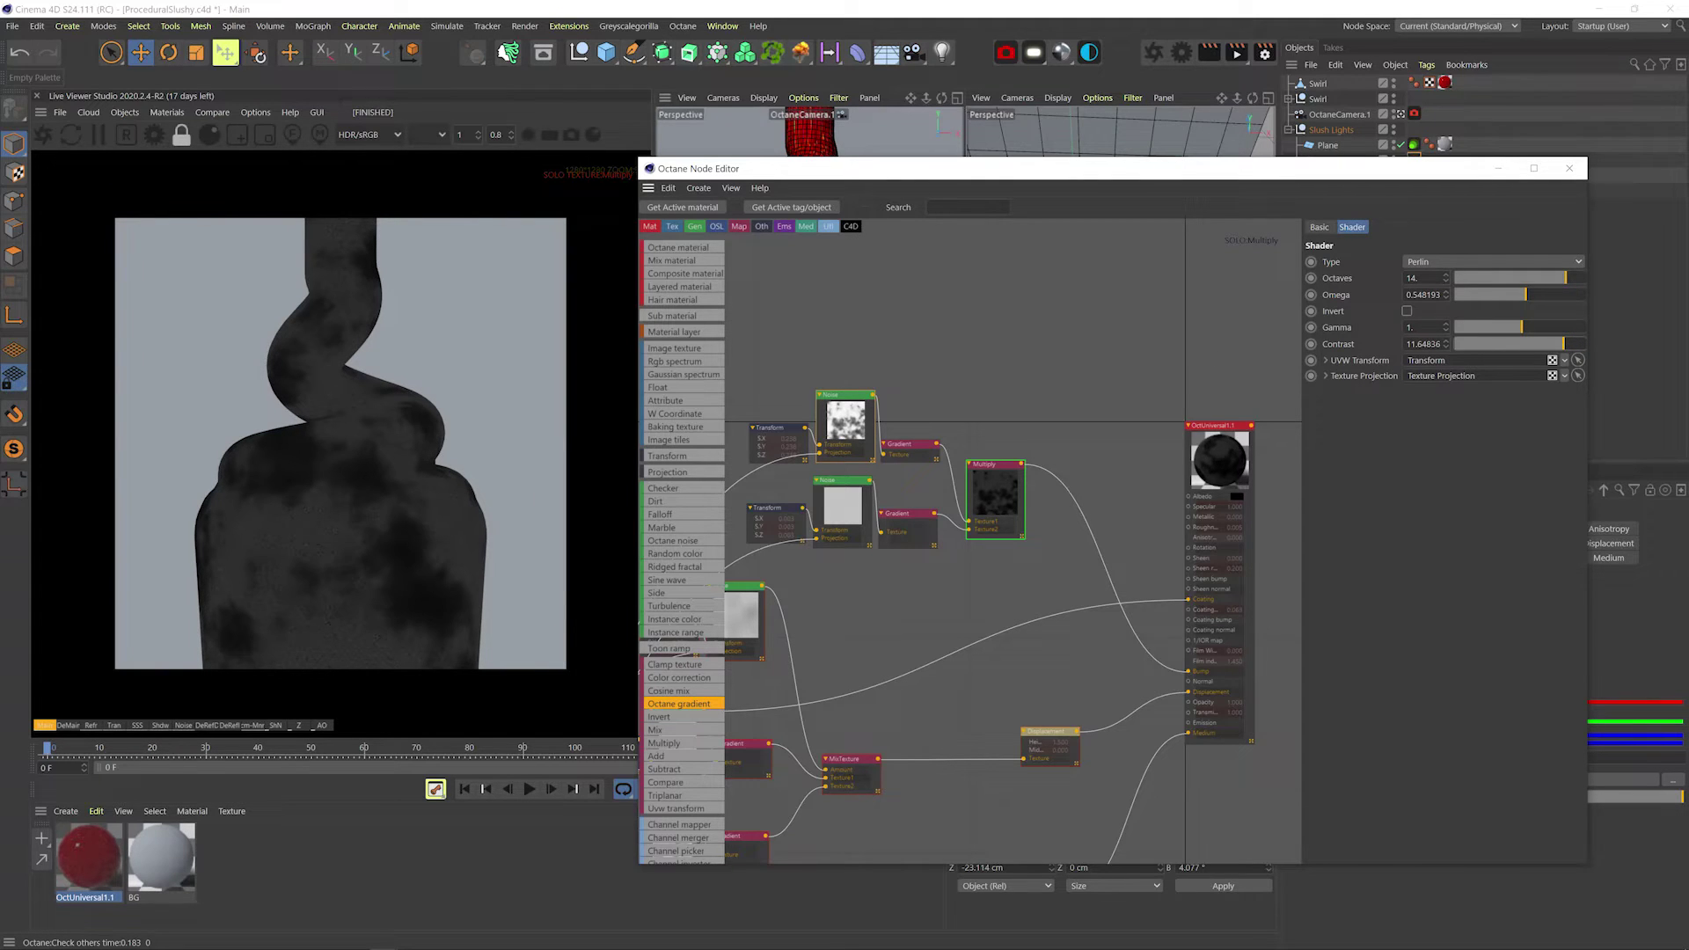
pyautogui.press('Up')
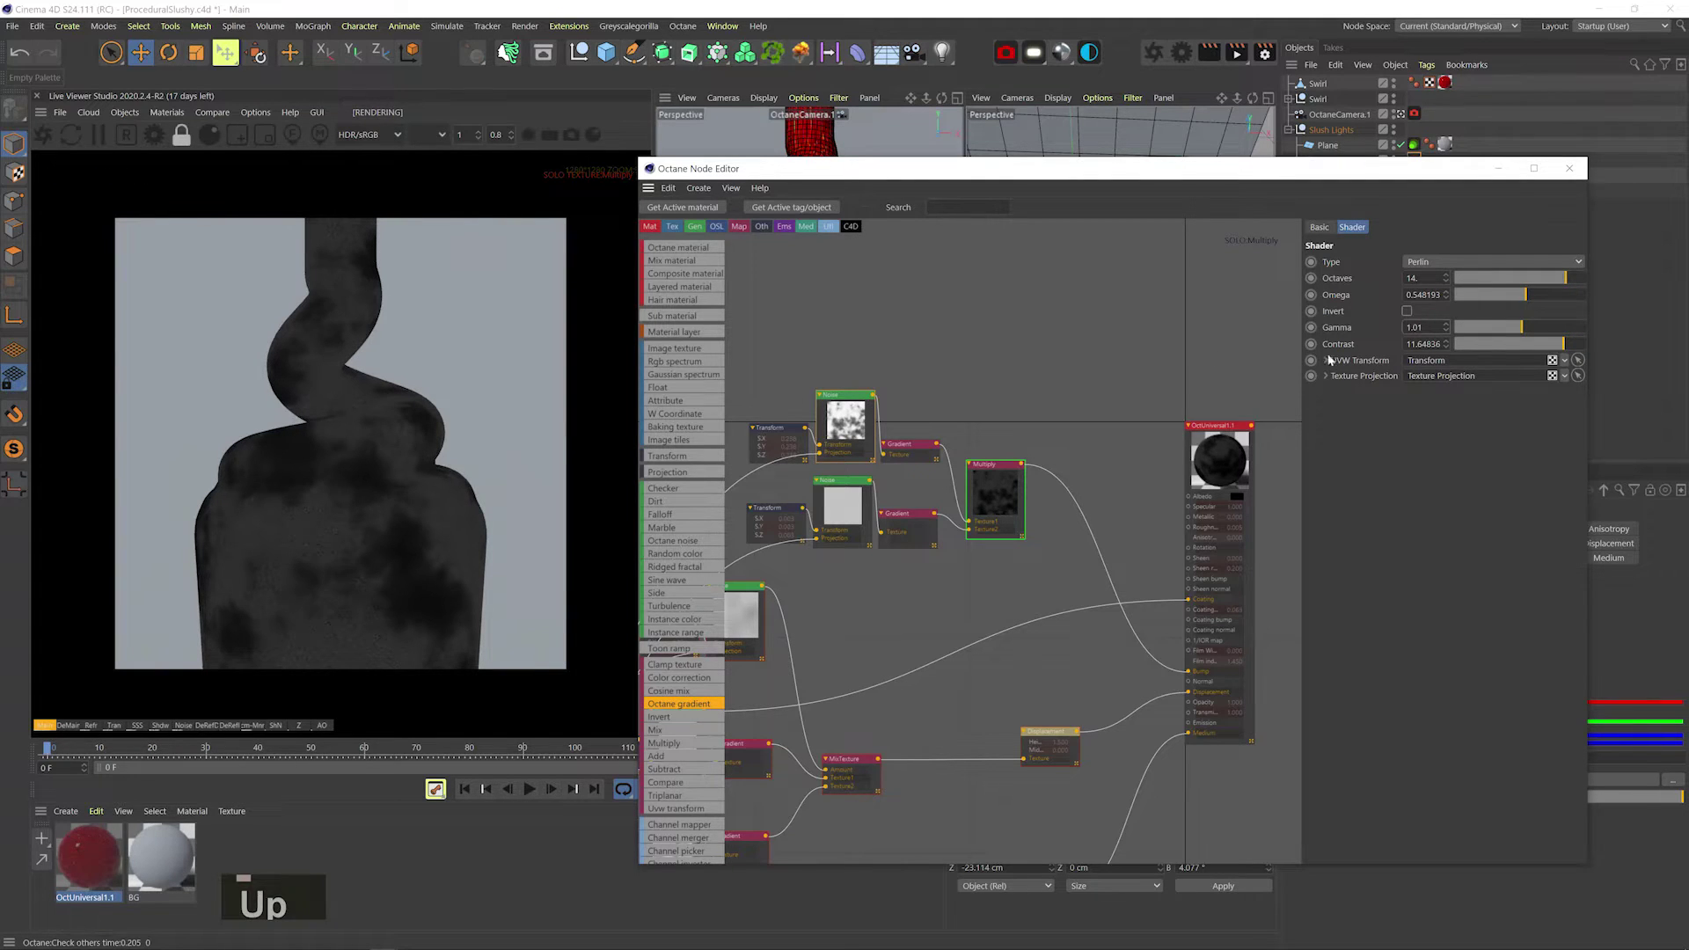
# Reduce the upper noise's uniform transform scale to about 0.138 and save the scene.
pyautogui.click(776, 428)
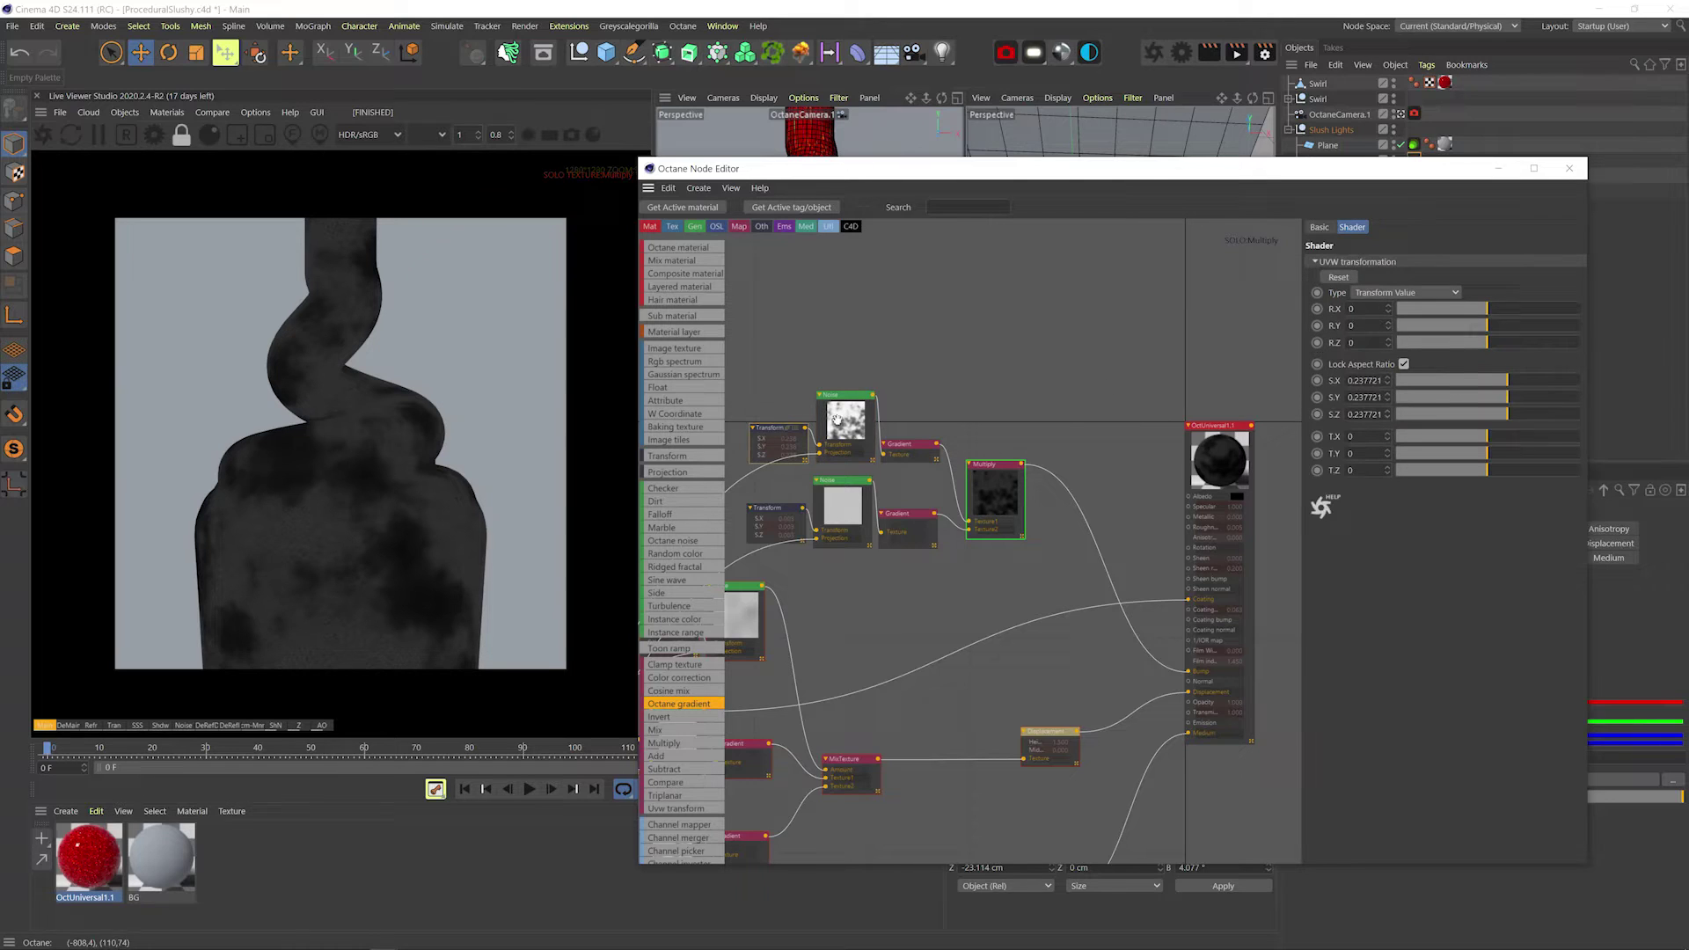
pyautogui.hotkey('shift', 'Down')
pyautogui.moveTo(1128, 419); pyautogui.dragTo(1067, 407, button='middle')
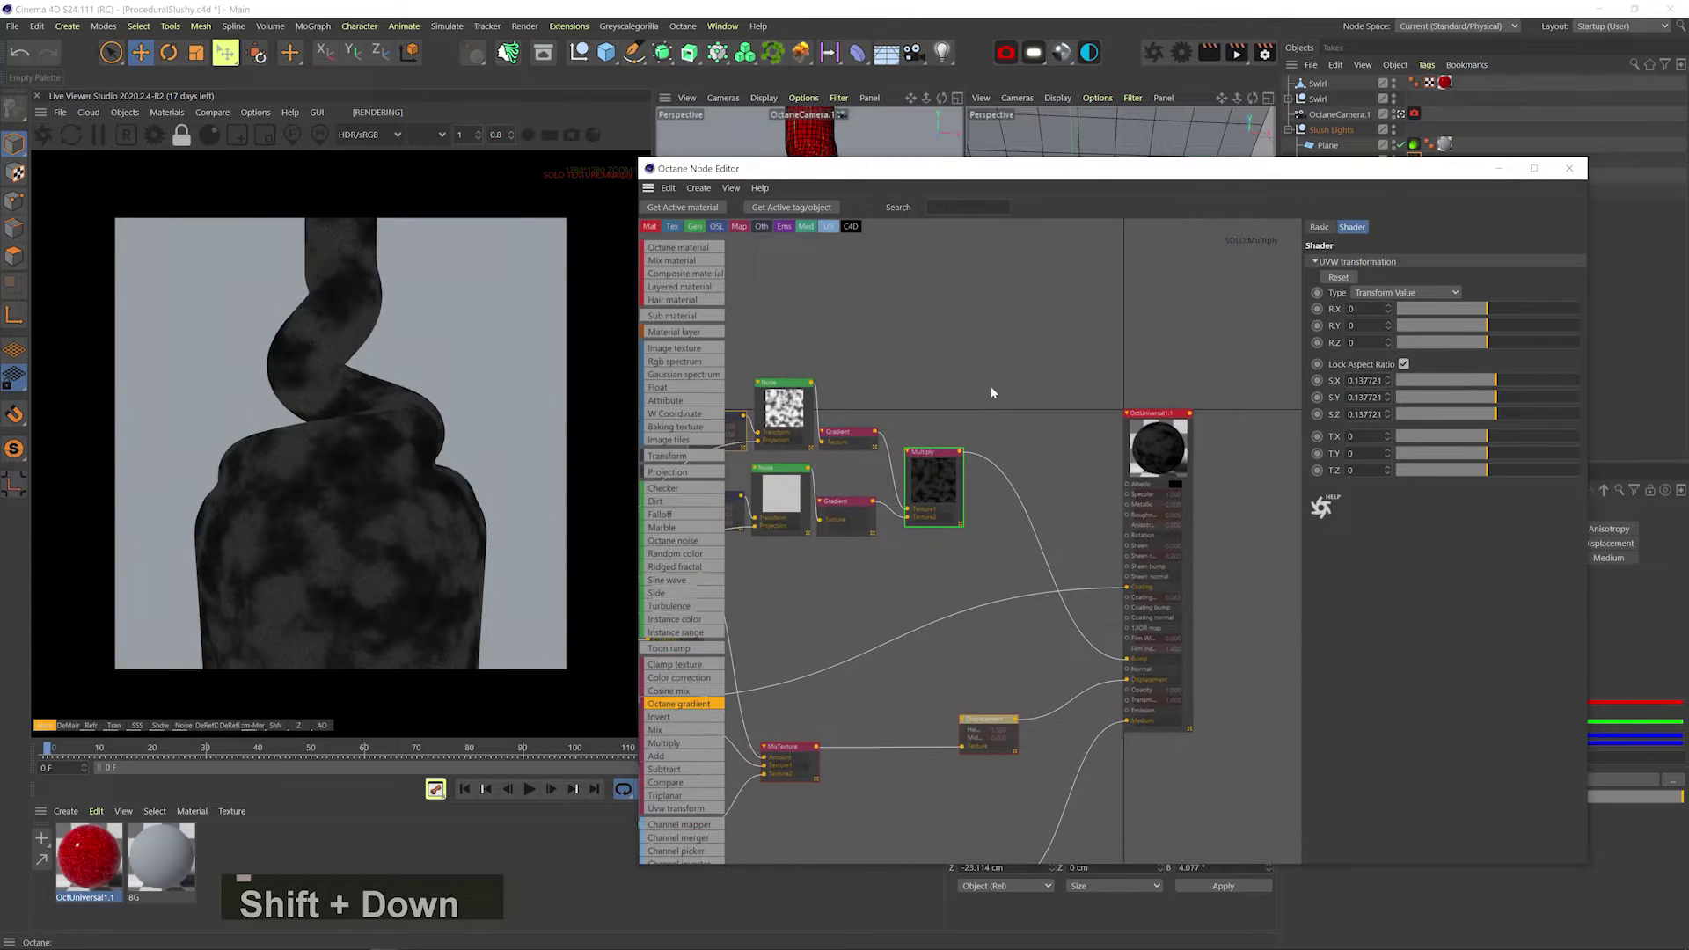
pyautogui.hotkey('ctrl', 's')
# Connect the Multiply node to the material's coating bump input and set the coating roughness to 0.015.
pyautogui.moveTo(964, 455); pyautogui.dragTo(1127, 607)
pyautogui.click(1166, 440)
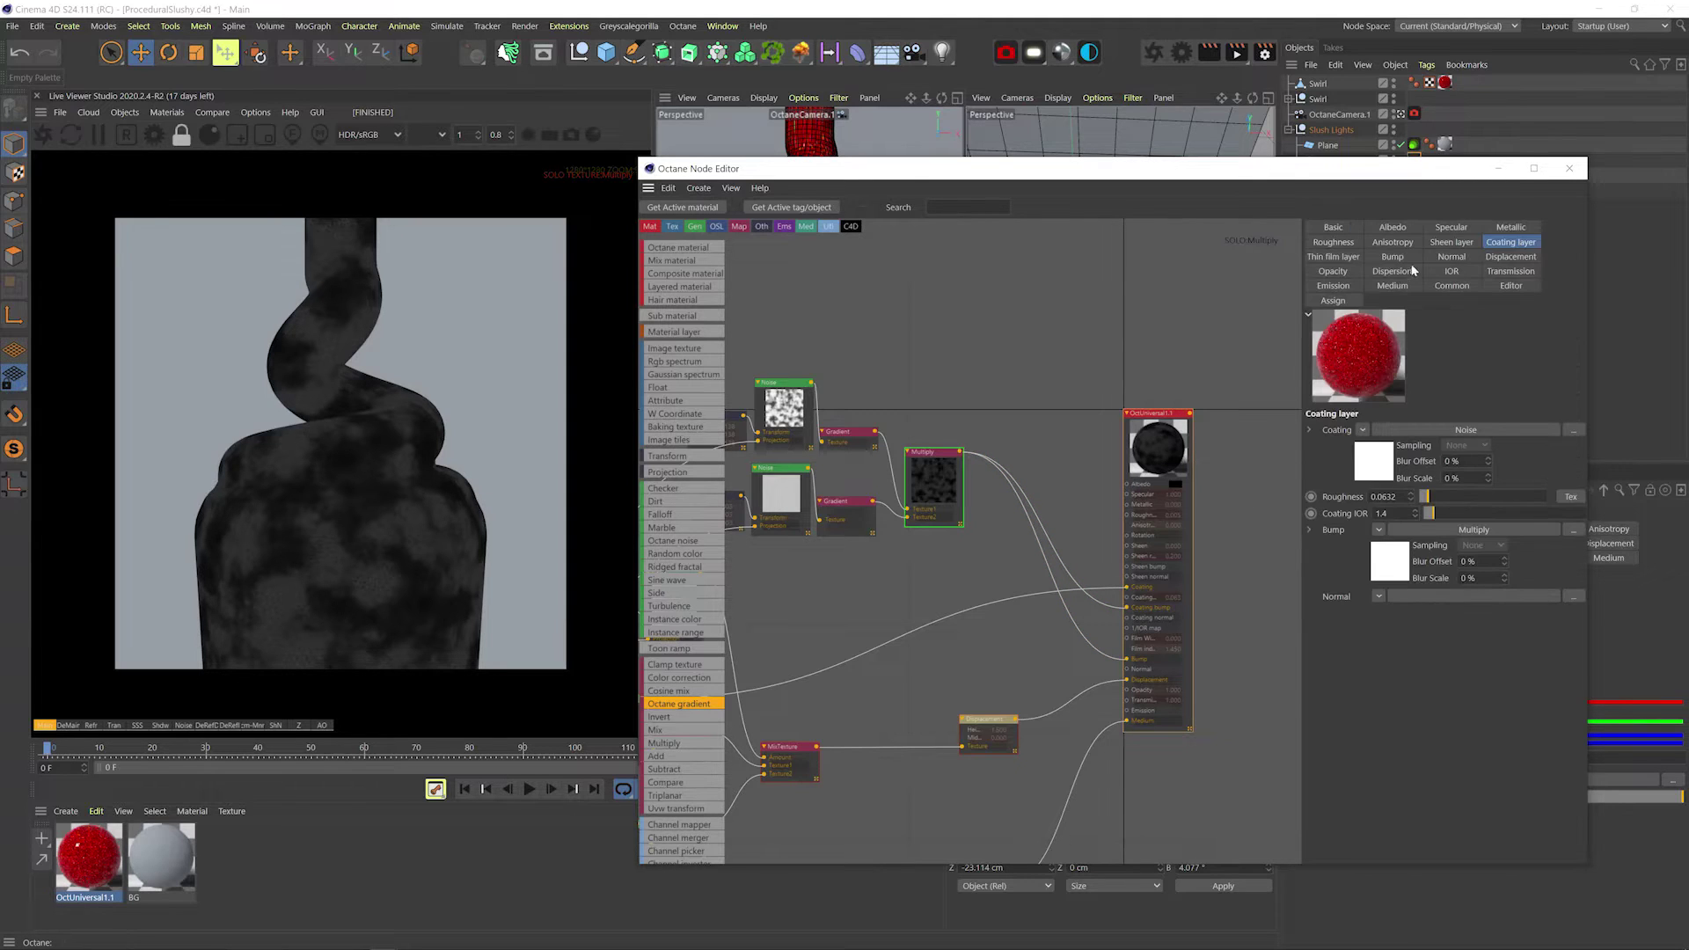
pyautogui.press('BackSpace')
pyautogui.press('BackSpace')
pyautogui.press('BackSpace')
pyautogui.write('15')
pyautogui.press('Return')
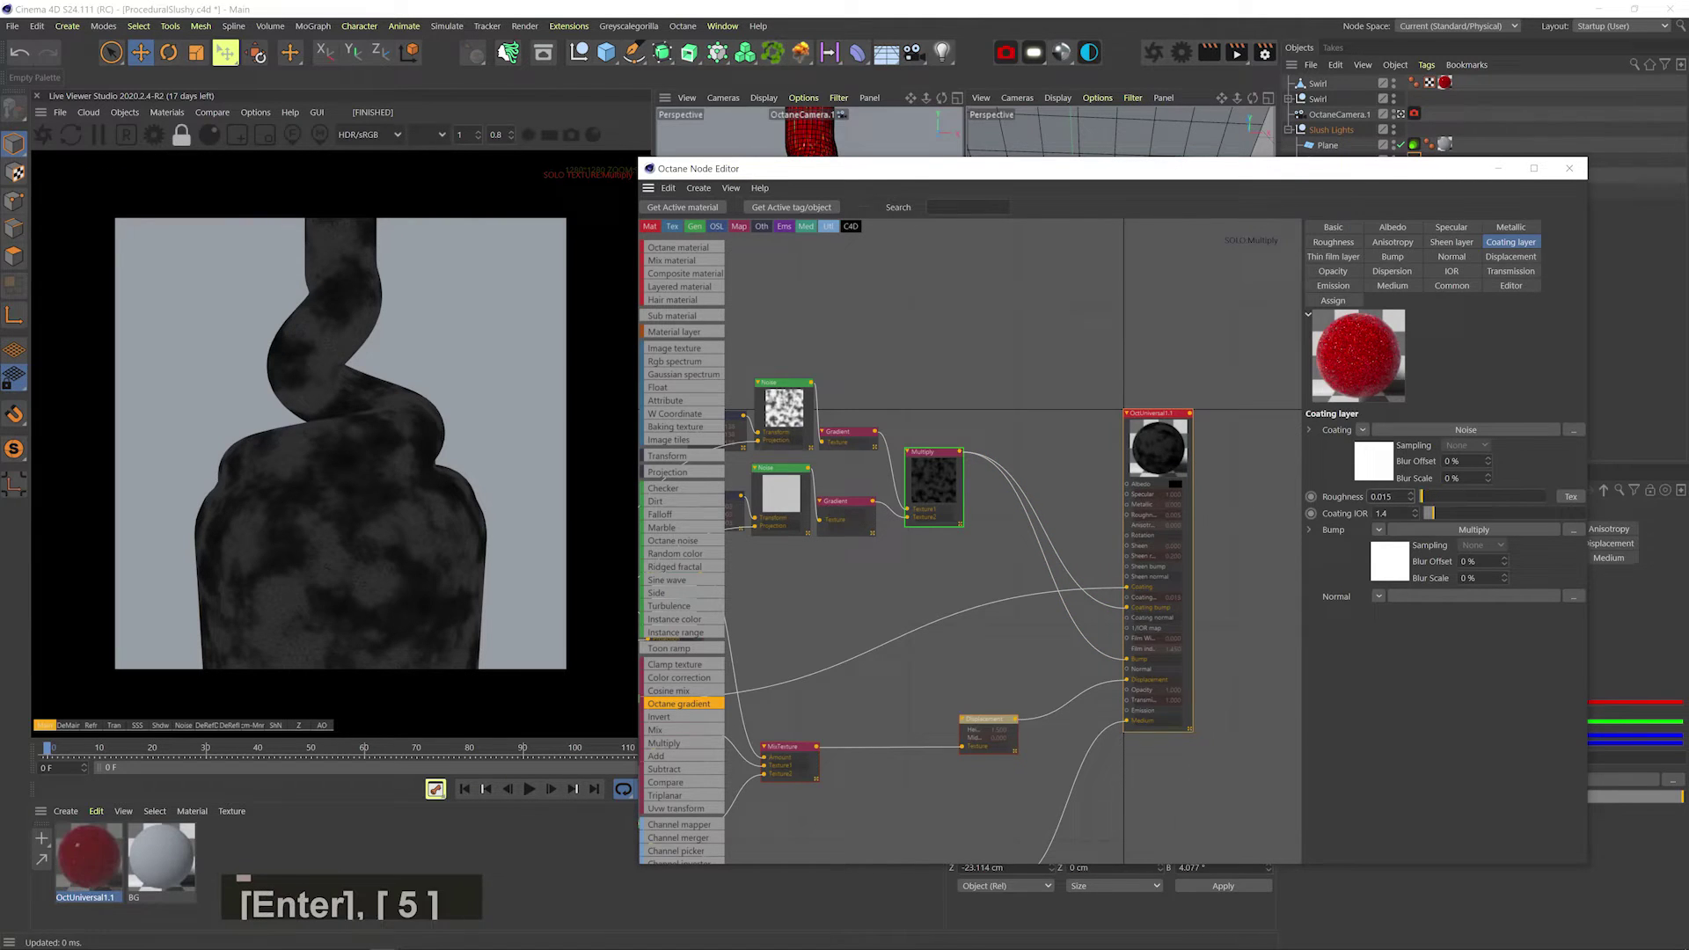
# Save the scene and turn off solo on the Multiply node to inspect the full material render up close.
pyautogui.hotkey('ctrl', 's')
pyautogui.click(971, 499)
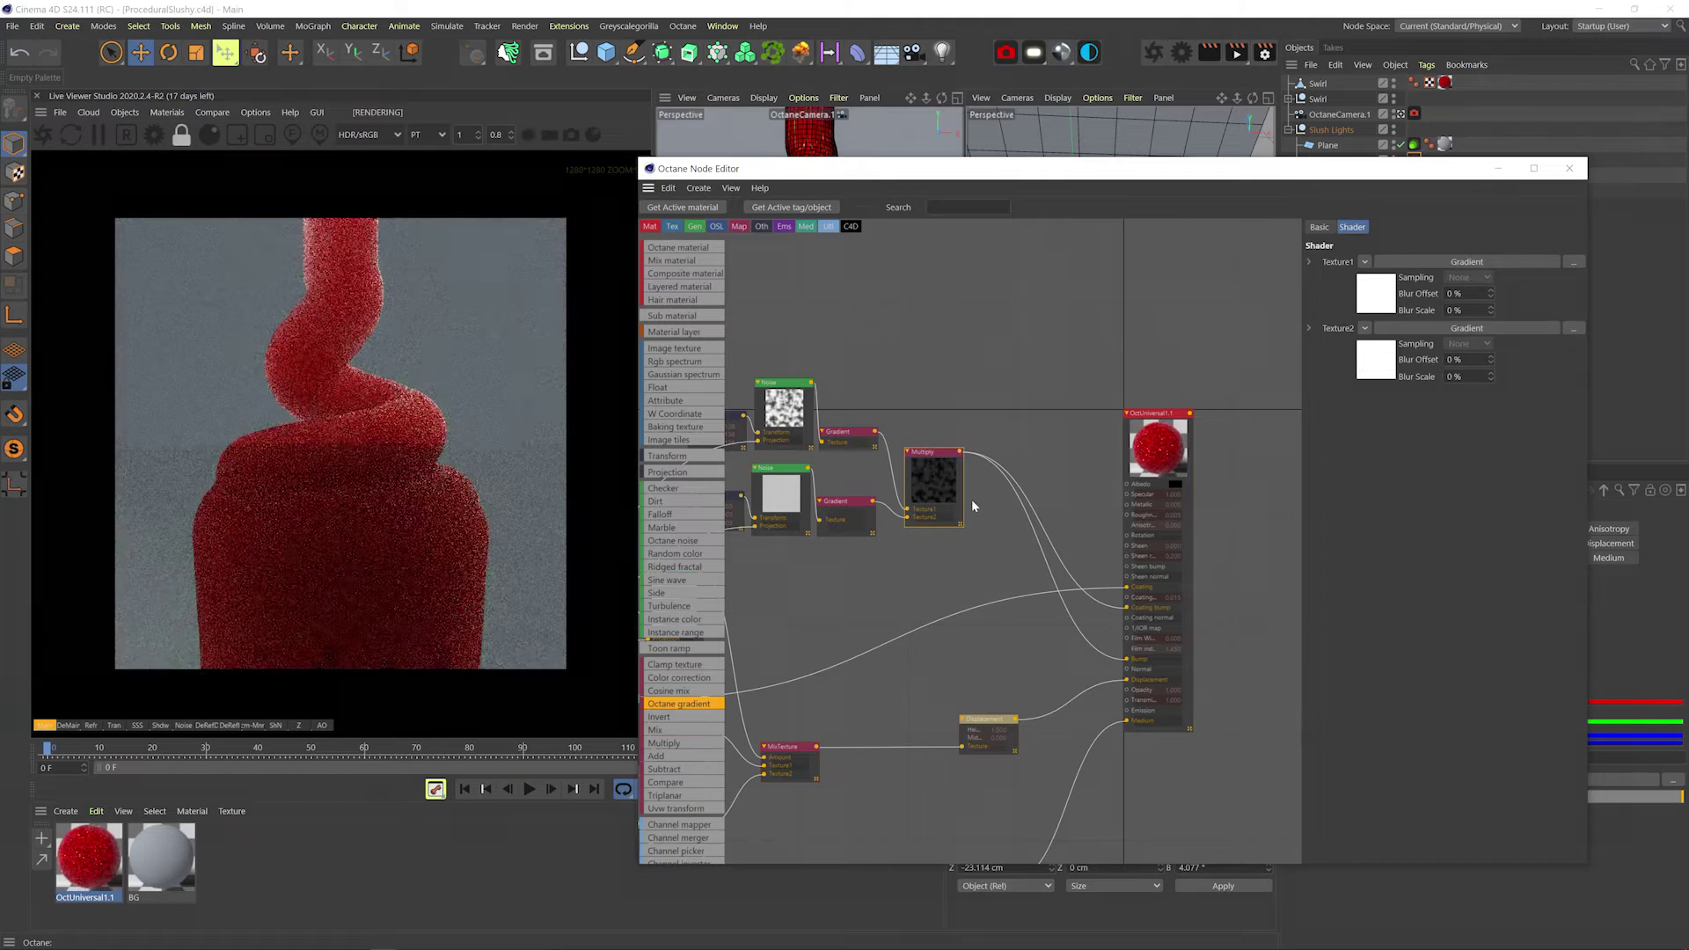
pyautogui.moveTo(973, 506); pyautogui.dragTo(1008, 480, button='middle')
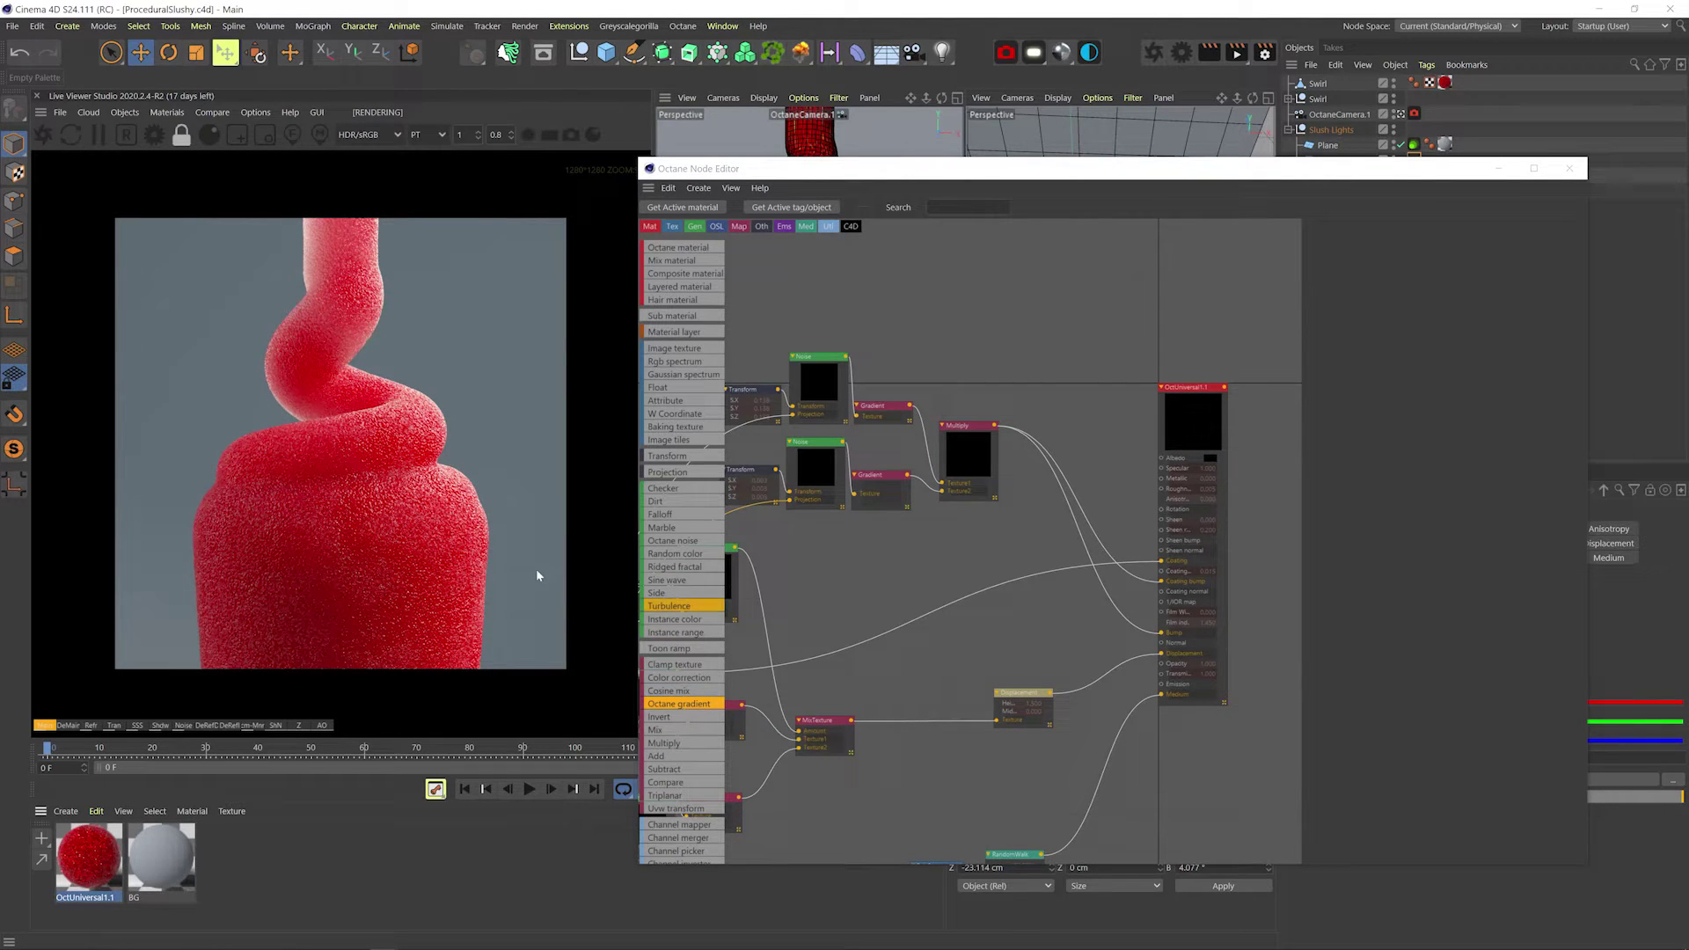
pyautogui.scroll(2, 426, 490)
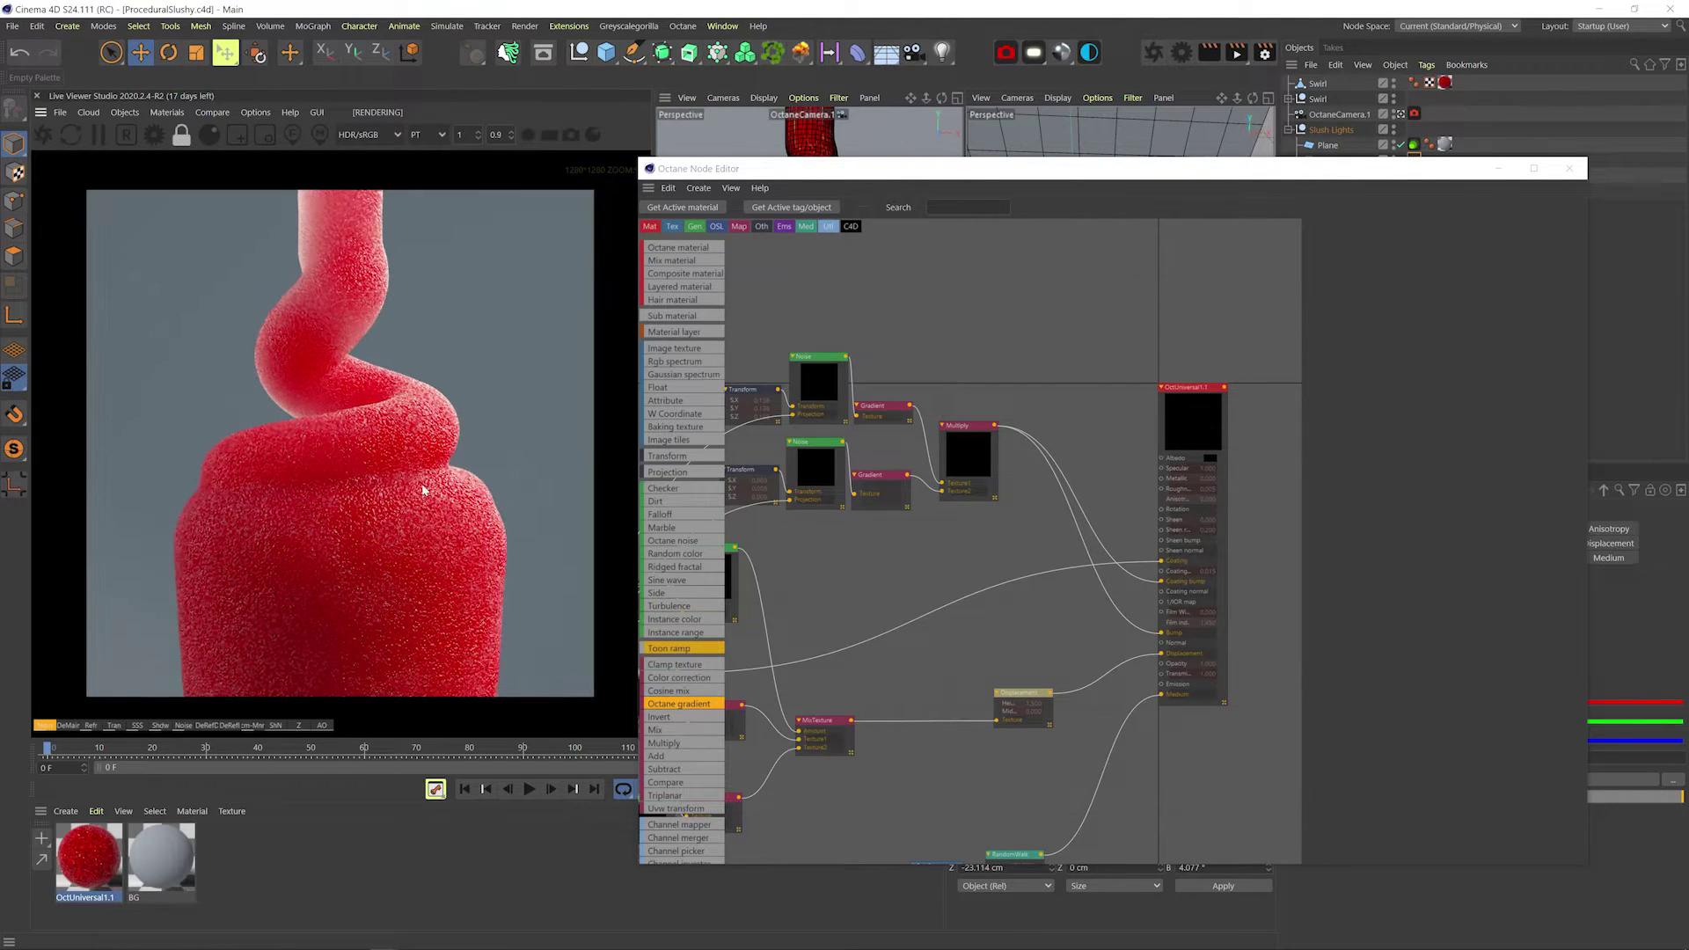
# Set the dark knot of the gradient fed by the topmost noise to a value of 30%.
pyautogui.moveTo(849, 618); pyautogui.dragTo(1000, 633, button='middle')
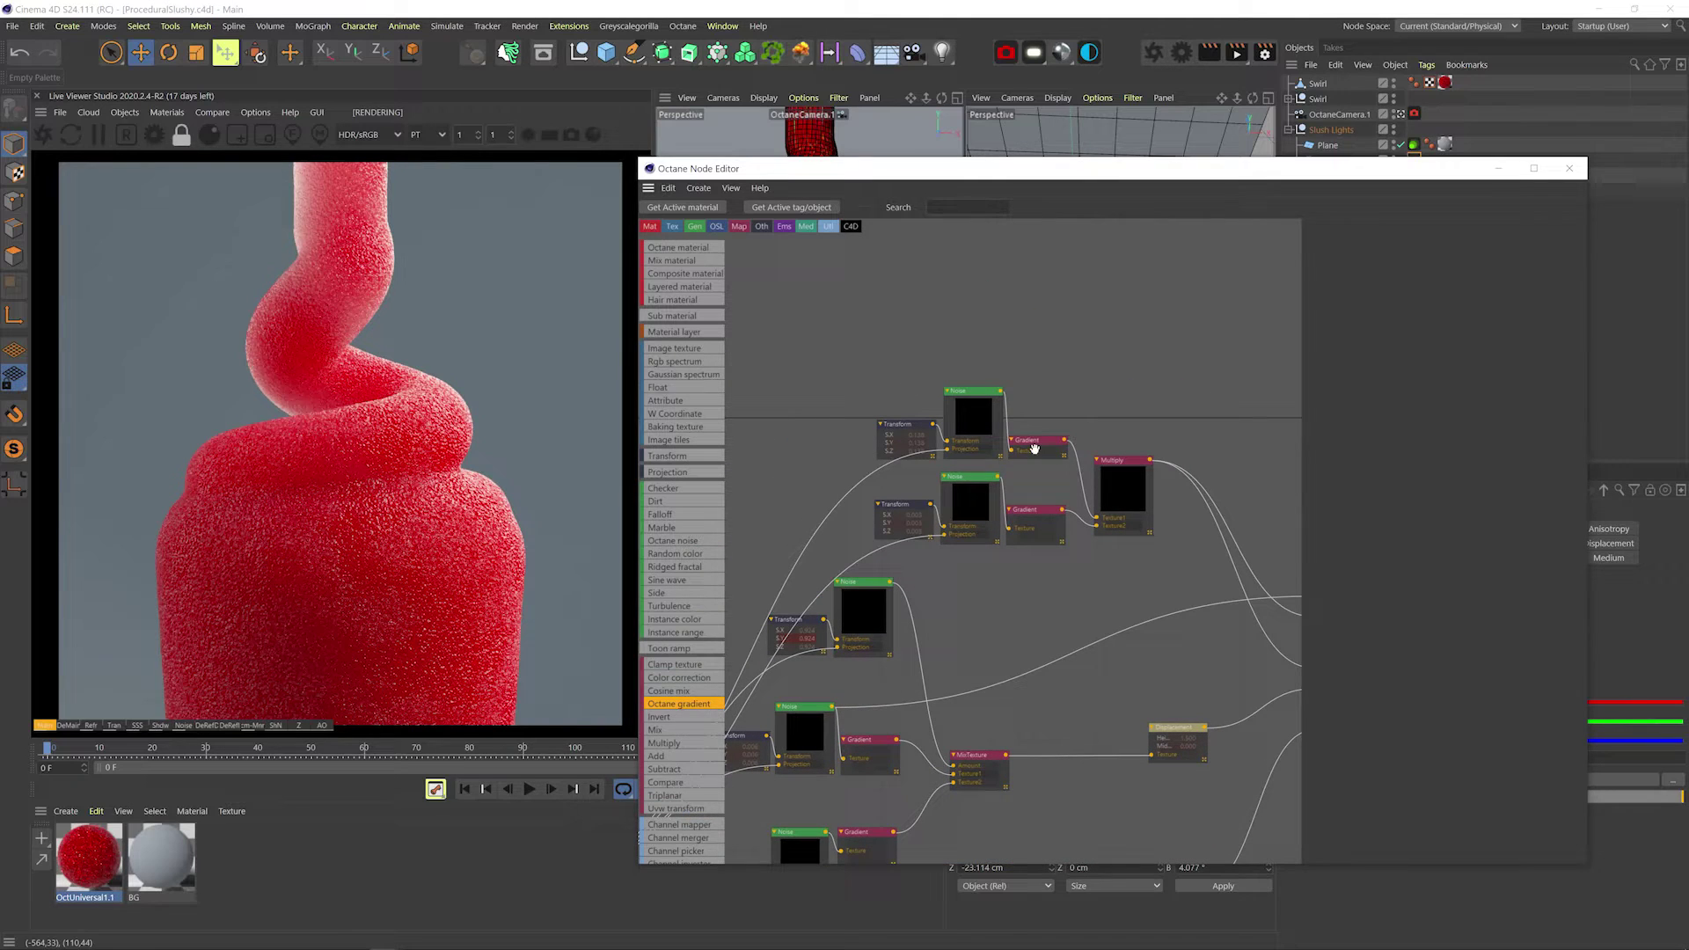
pyautogui.click(1023, 446)
pyautogui.doubleClick(1385, 424)
pyautogui.moveTo(1255, 472); pyautogui.dragTo(1148, 467)
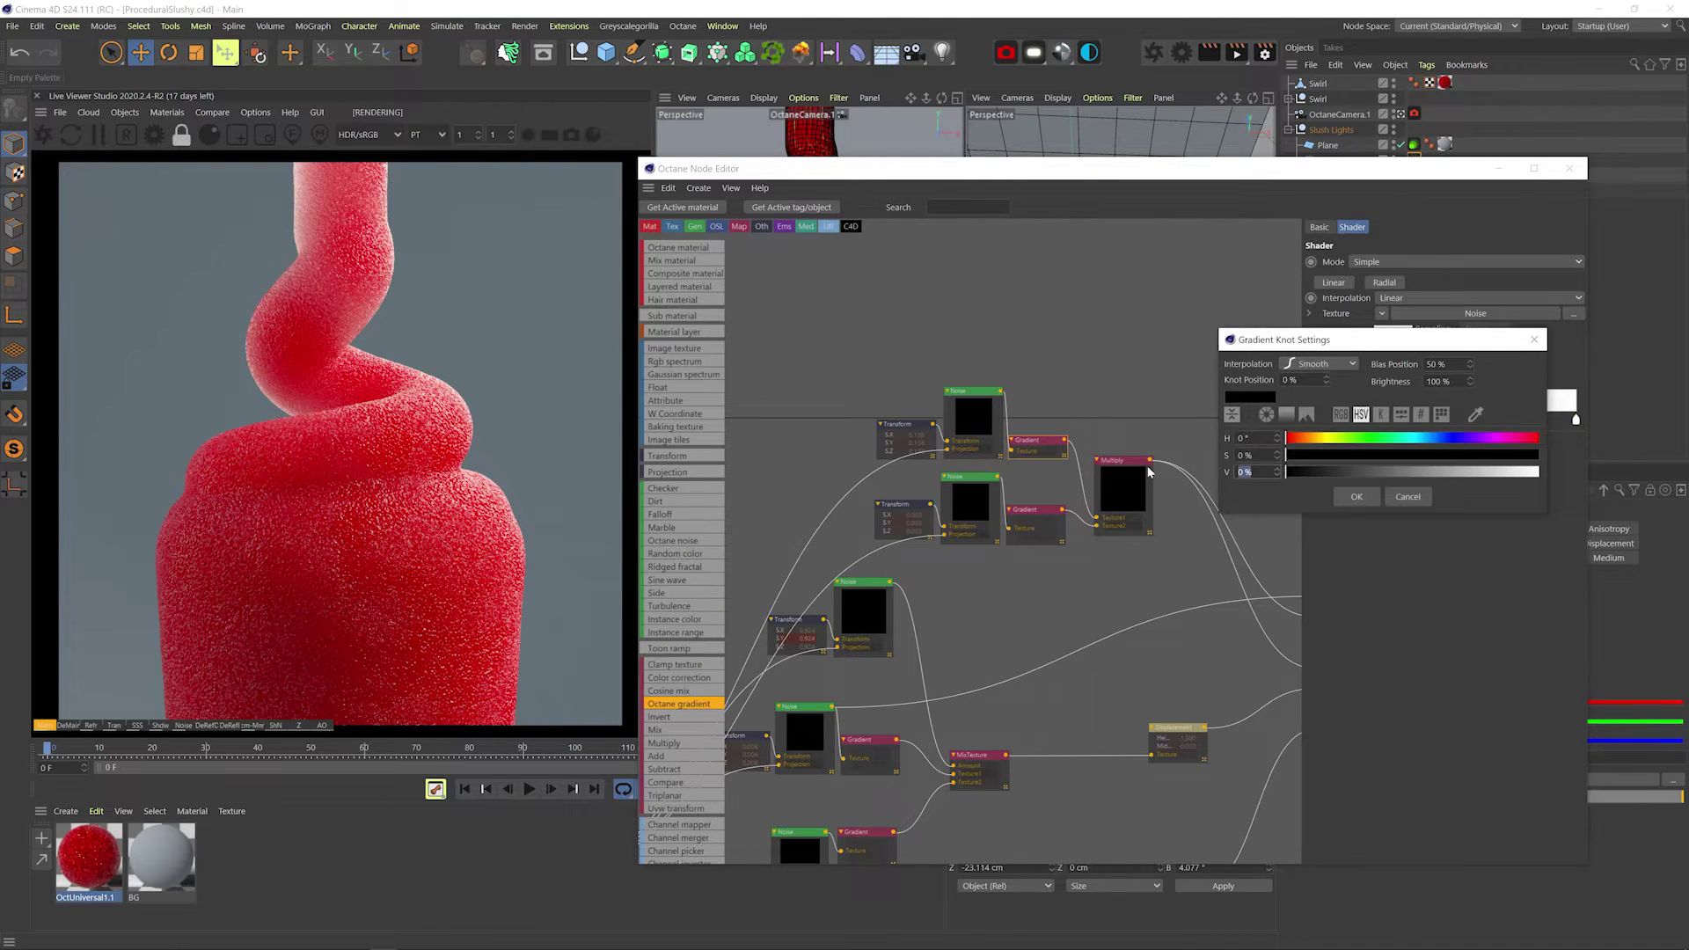
pyautogui.write('30')
pyautogui.press('Return')
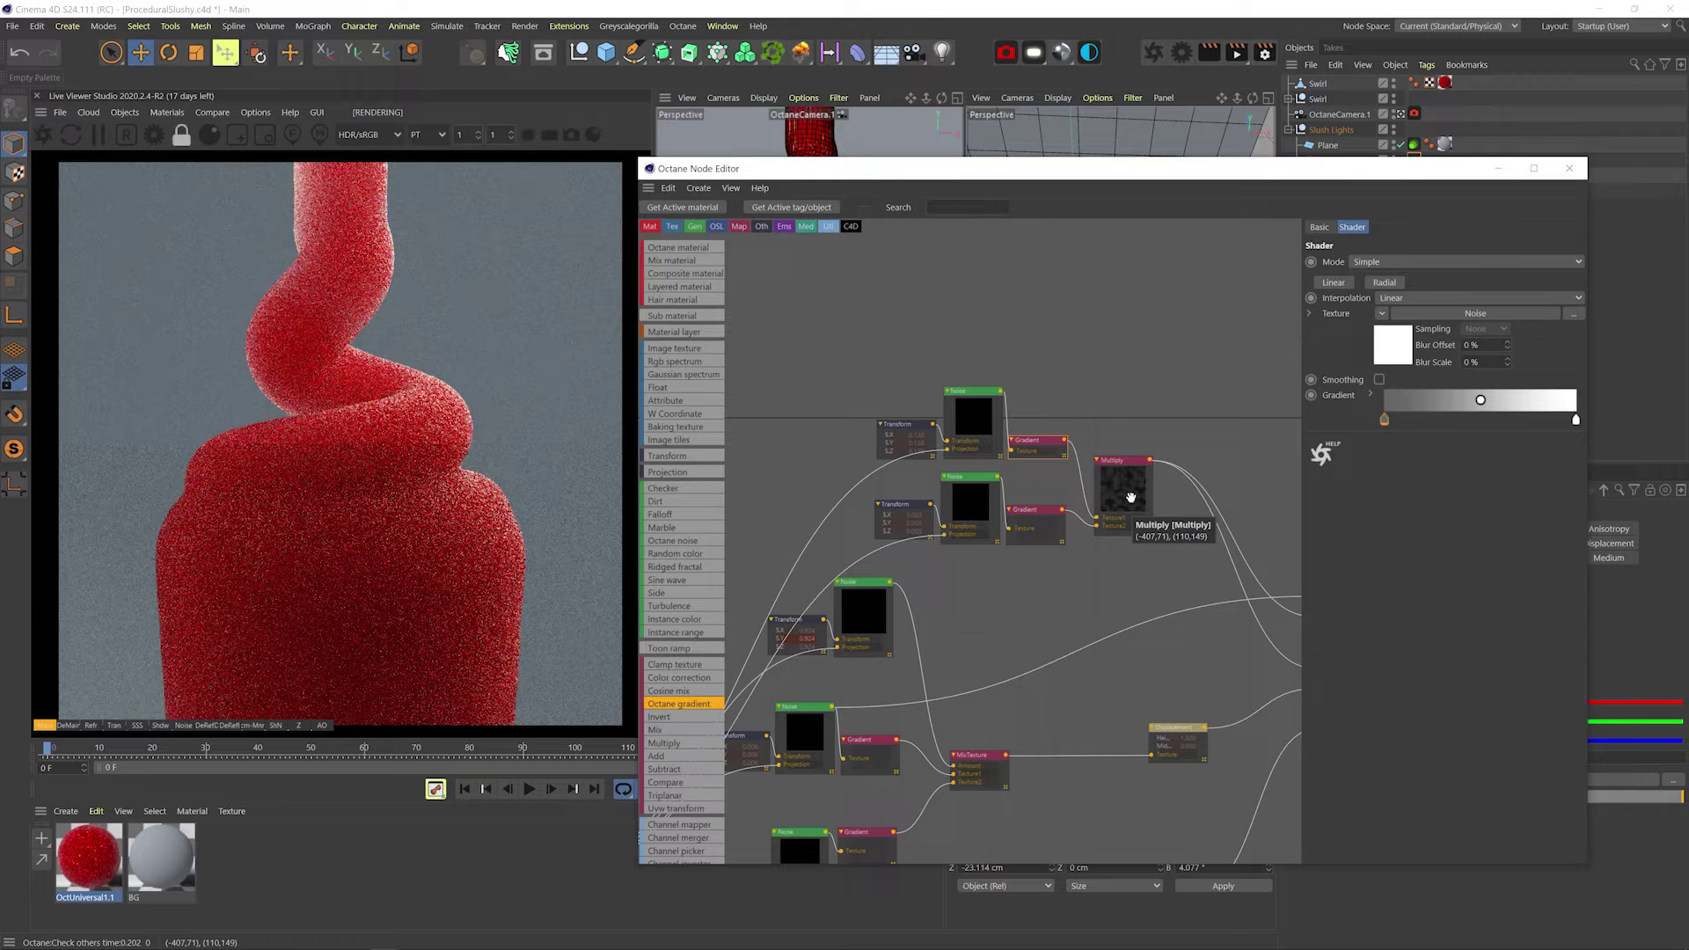
# Duplicate the red RGB Spectrum node for the random walk medium's radius and change the copy's colour to light pink.
pyautogui.moveTo(1131, 681); pyautogui.dragTo(971, 517, button='middle')
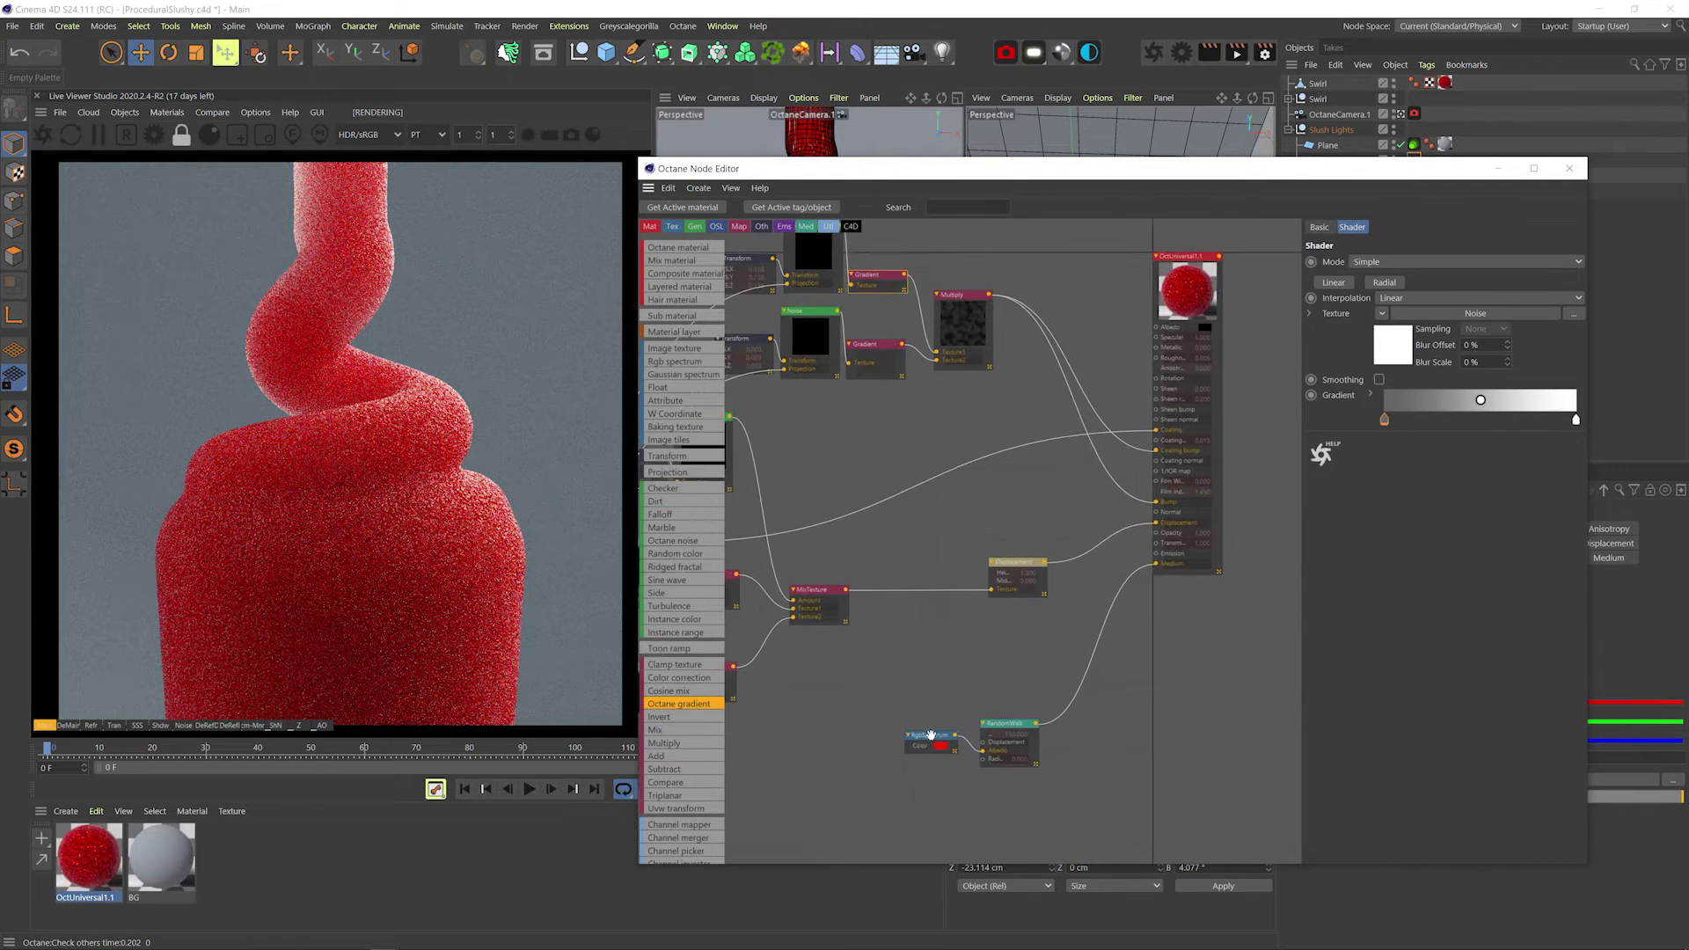
pyautogui.keyDown('ctrl'); pyautogui.moveTo(931, 736); pyautogui.dragTo(925, 769); pyautogui.keyUp('ctrl')
pyautogui.click(930, 770)
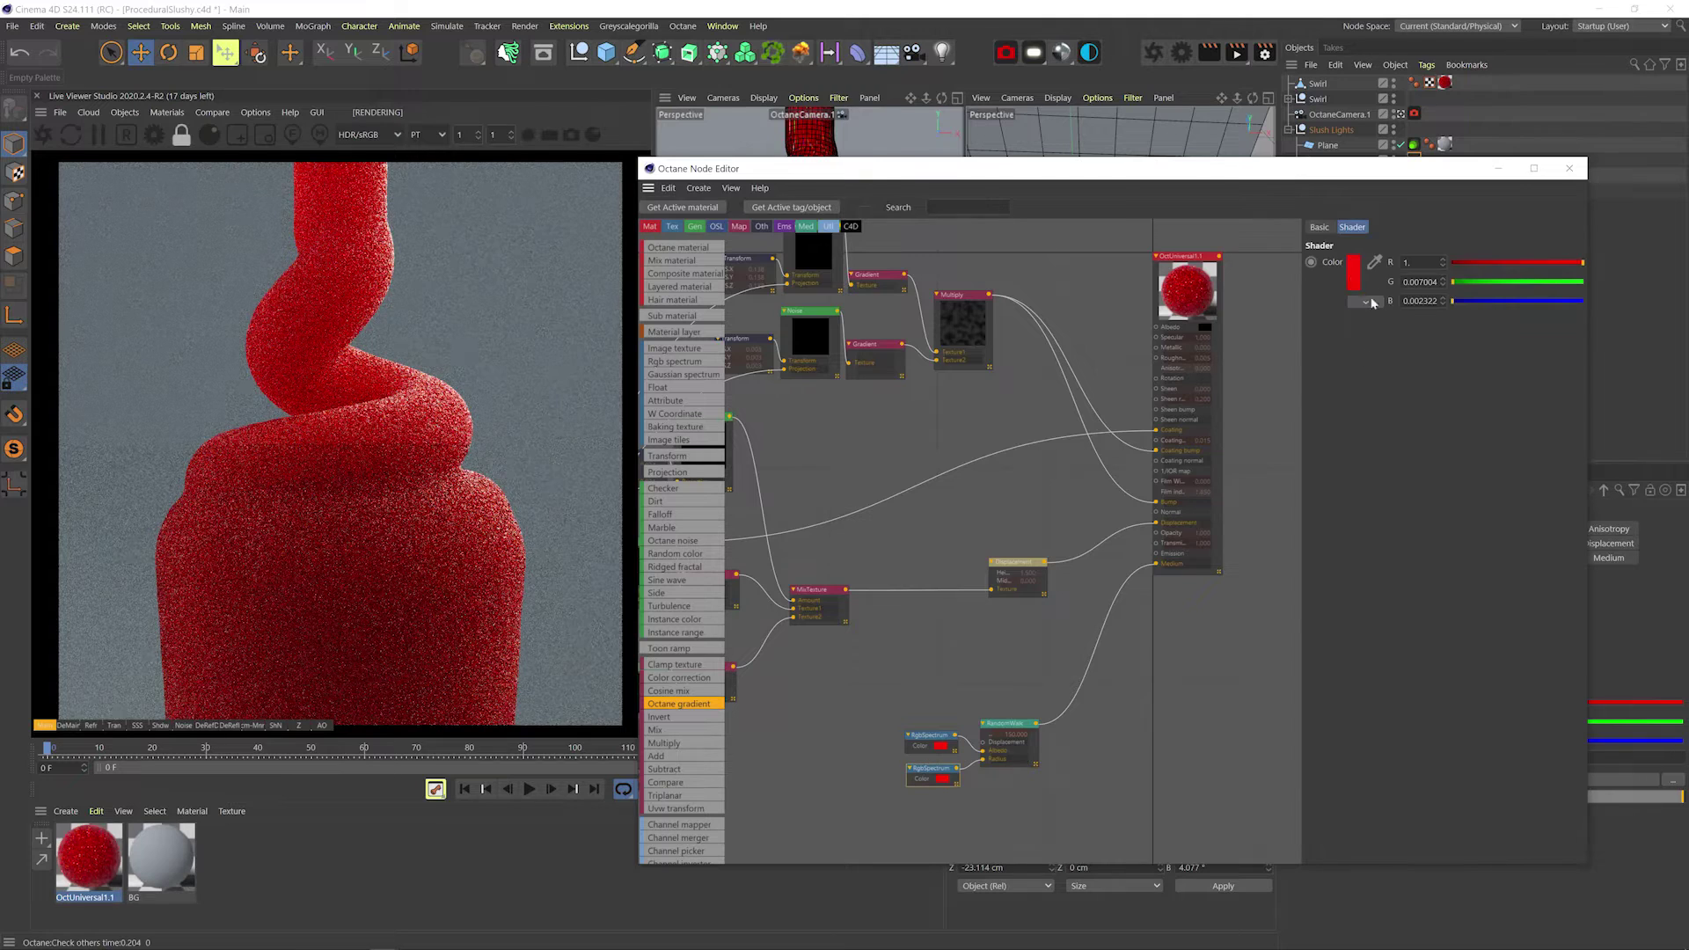
pyautogui.click(1354, 275)
pyautogui.click(1315, 291)
pyautogui.click(1312, 334)
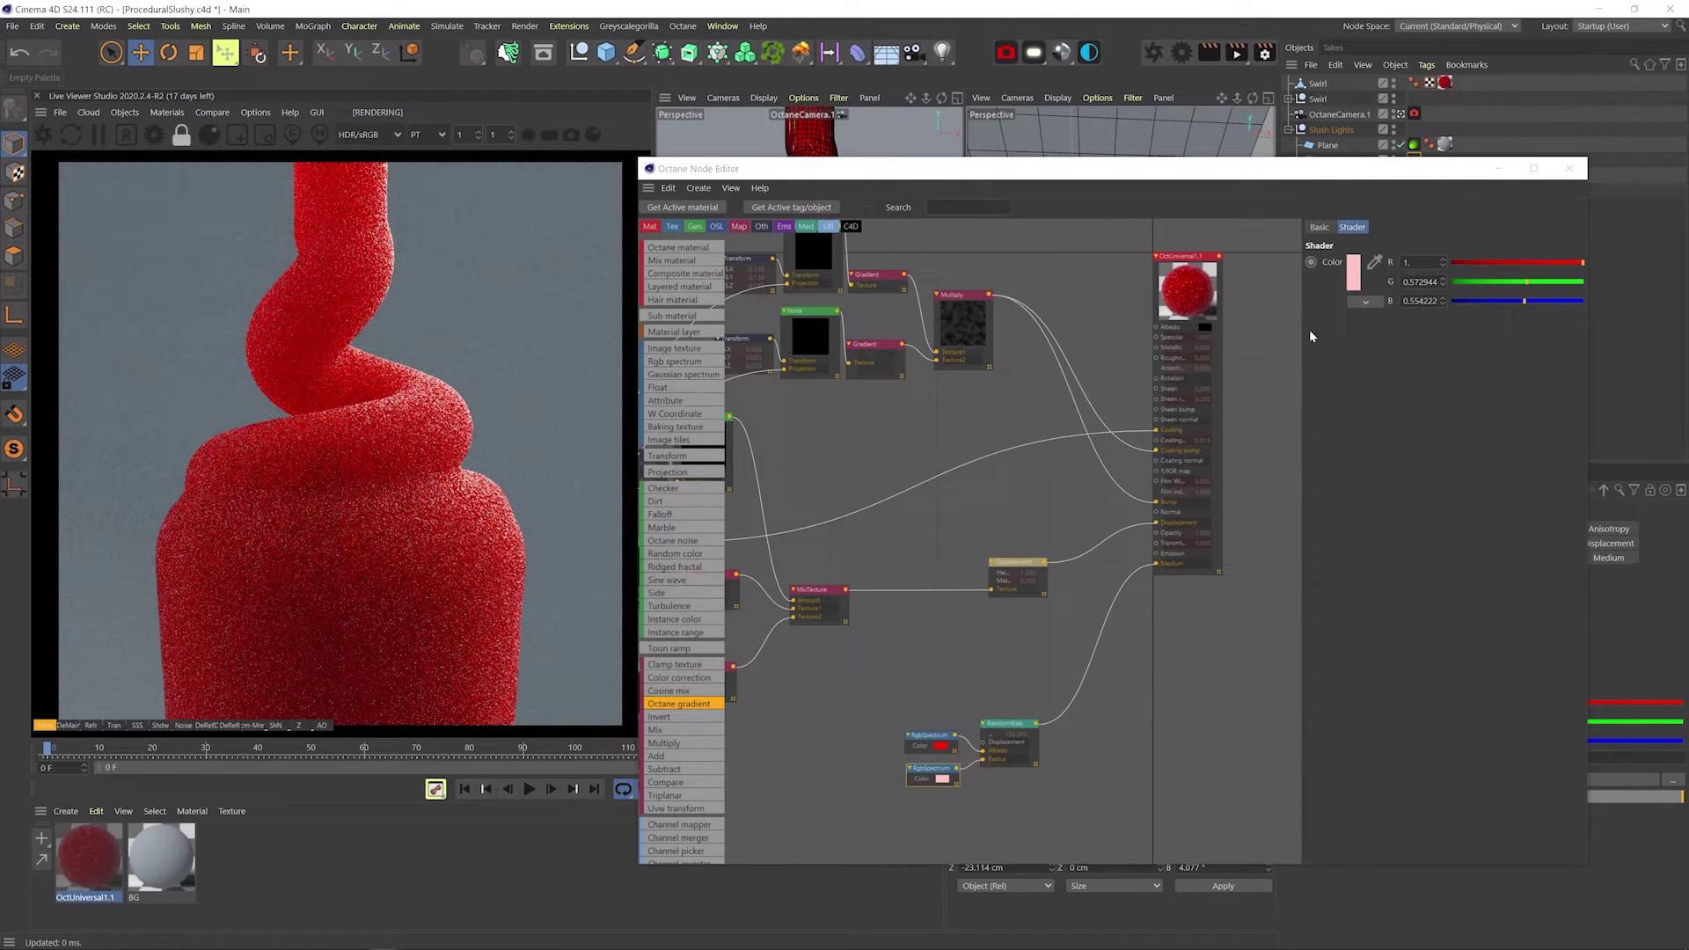
# Set the random walk medium's density to 110 and check the refraction pass before returning to the main render.
pyautogui.click(1007, 724)
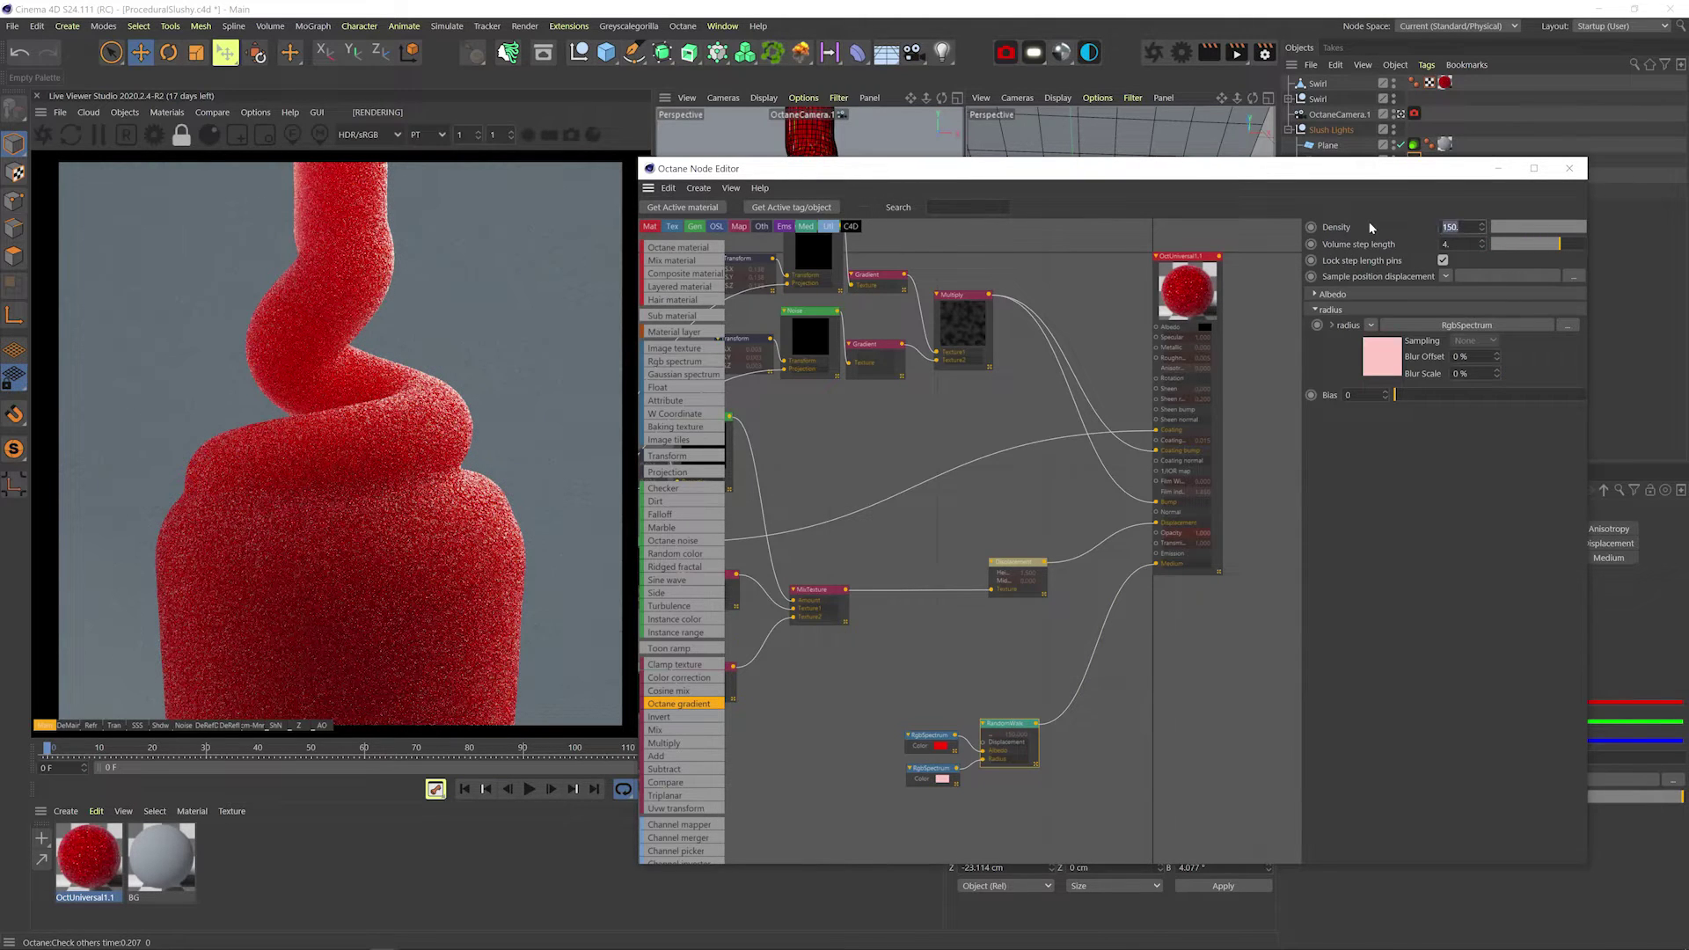
pyautogui.write('110')
pyautogui.press('Return')
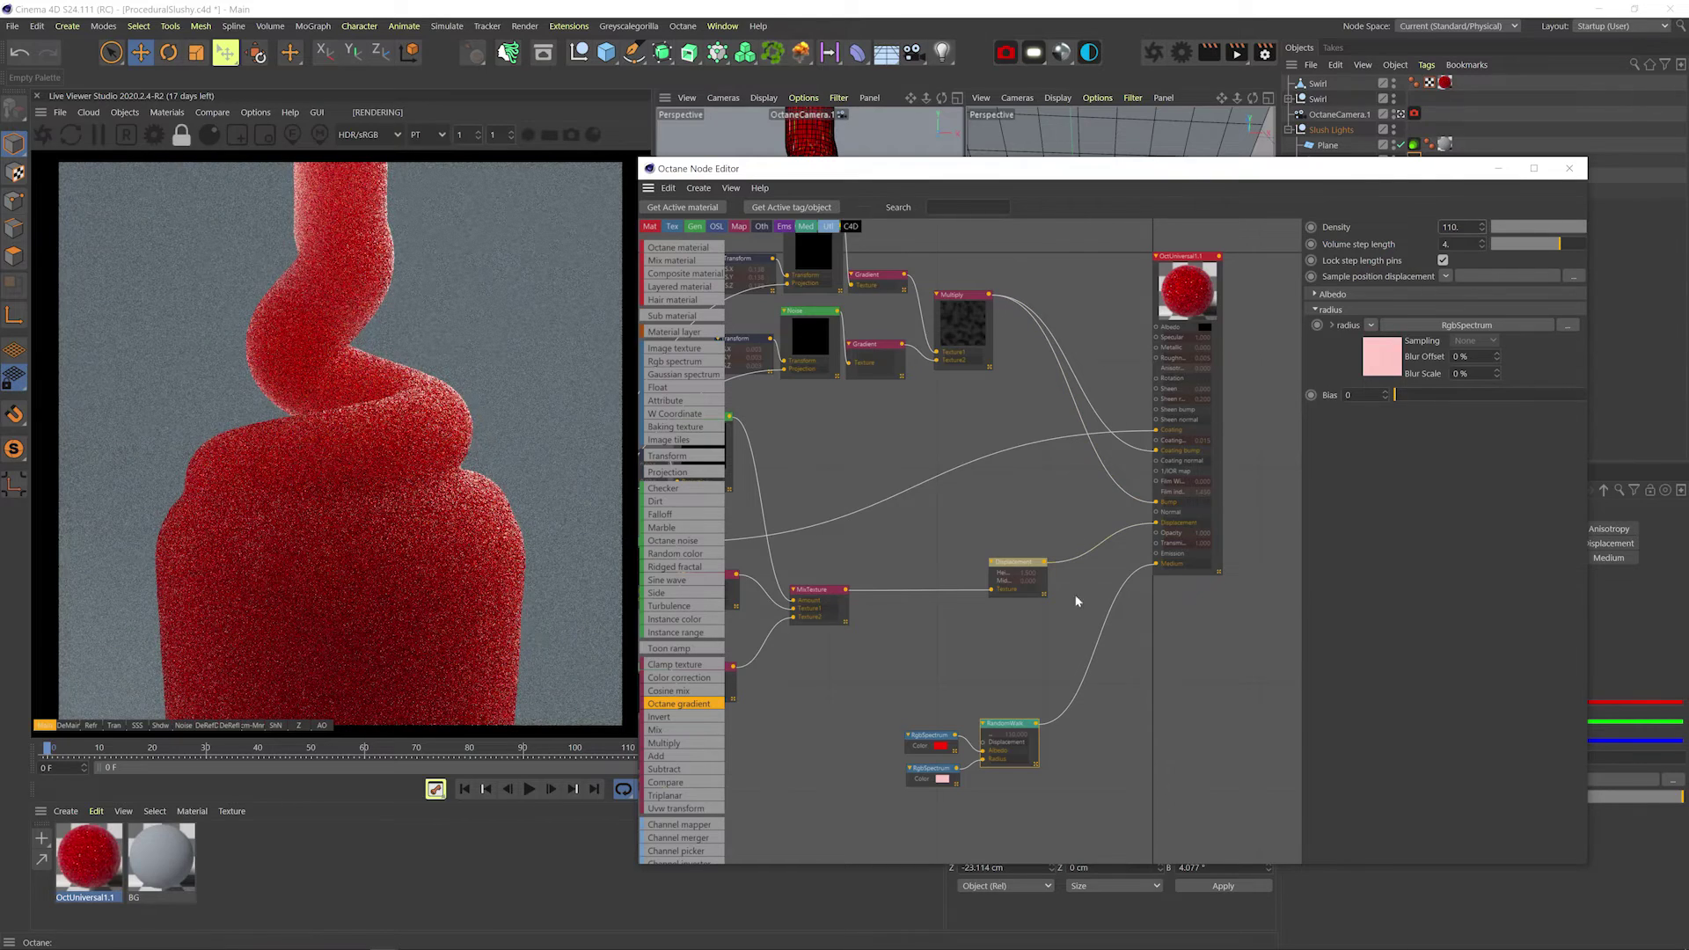
pyautogui.click(91, 727)
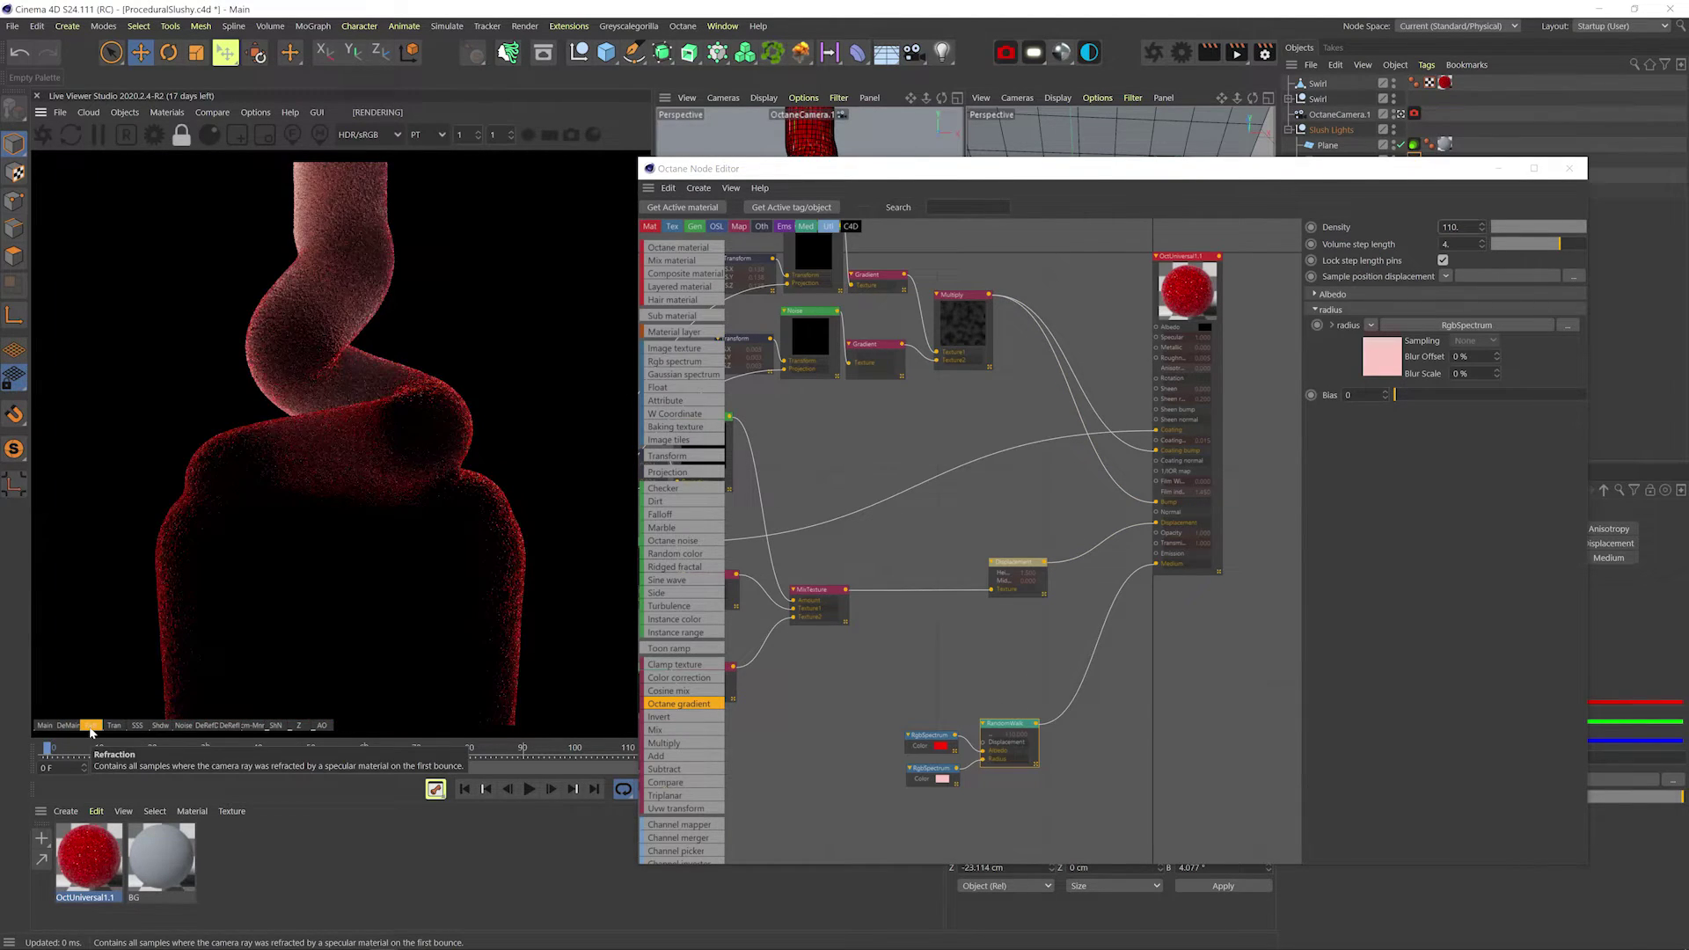
pyautogui.click(46, 727)
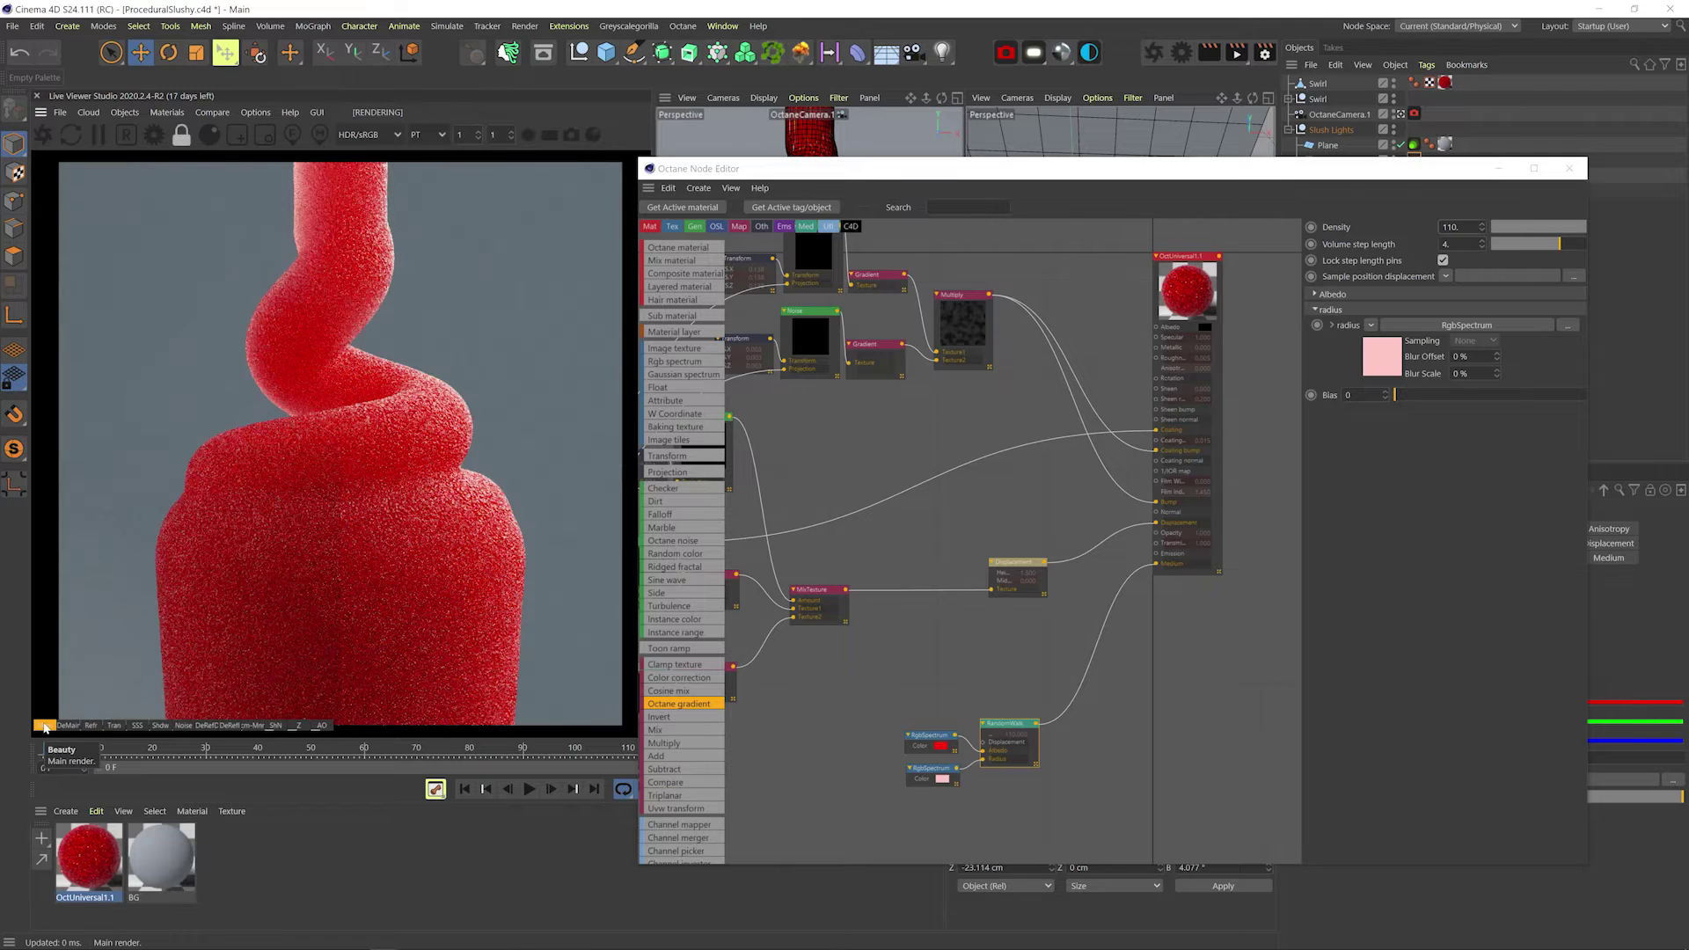
# Insert a gradient between the noise and the coating input, solo it, and move its black knot close to the white end.
pyautogui.moveTo(855, 492); pyautogui.dragTo(903, 586, button='middle')
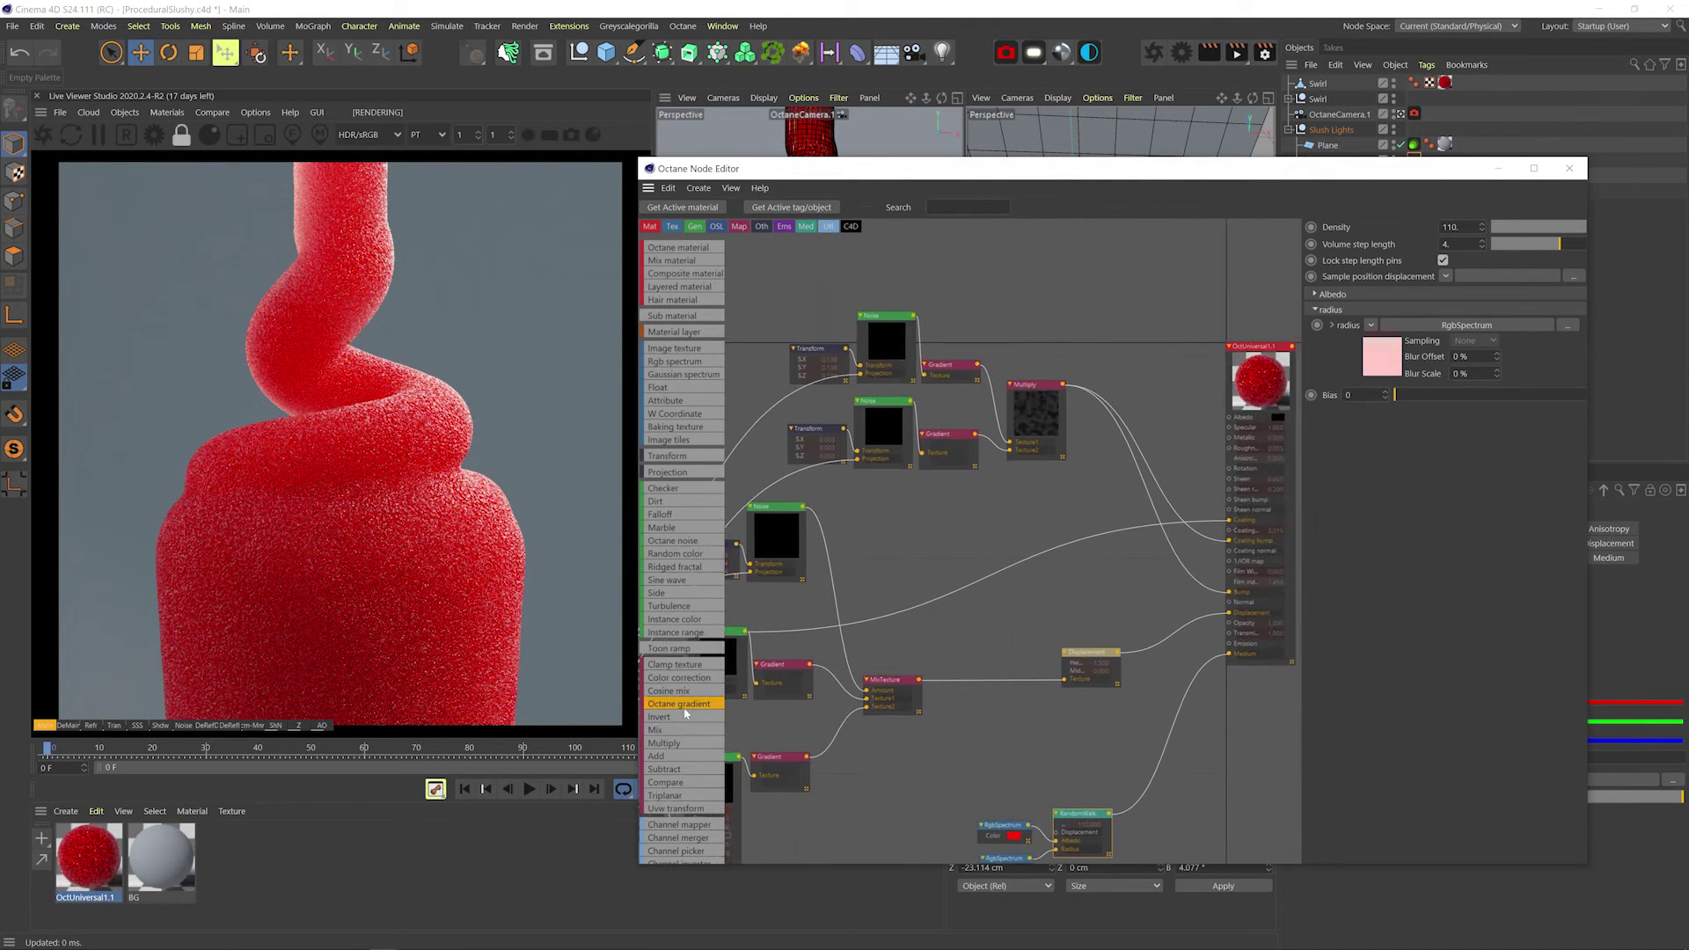
pyautogui.moveTo(985, 579); pyautogui.dragTo(986, 581)
pyautogui.moveTo(985, 582); pyautogui.dragTo(1094, 519)
pyautogui.rightClick(1085, 521)
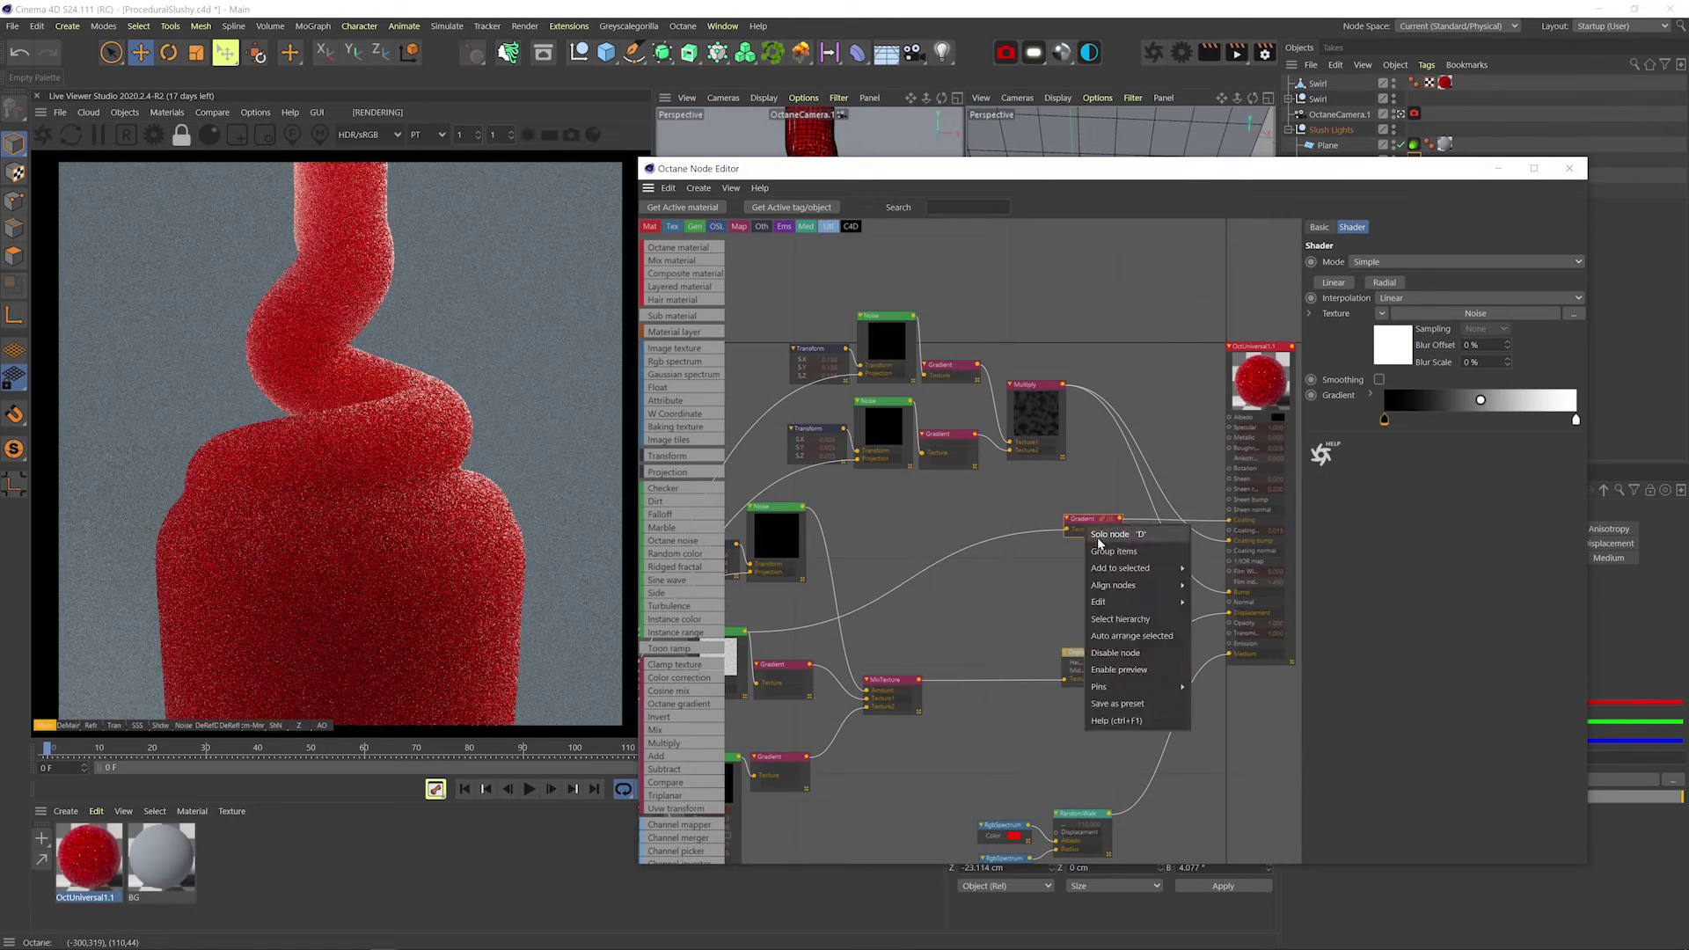
pyautogui.click(1098, 536)
pyautogui.moveTo(1456, 415); pyautogui.dragTo(1517, 420)
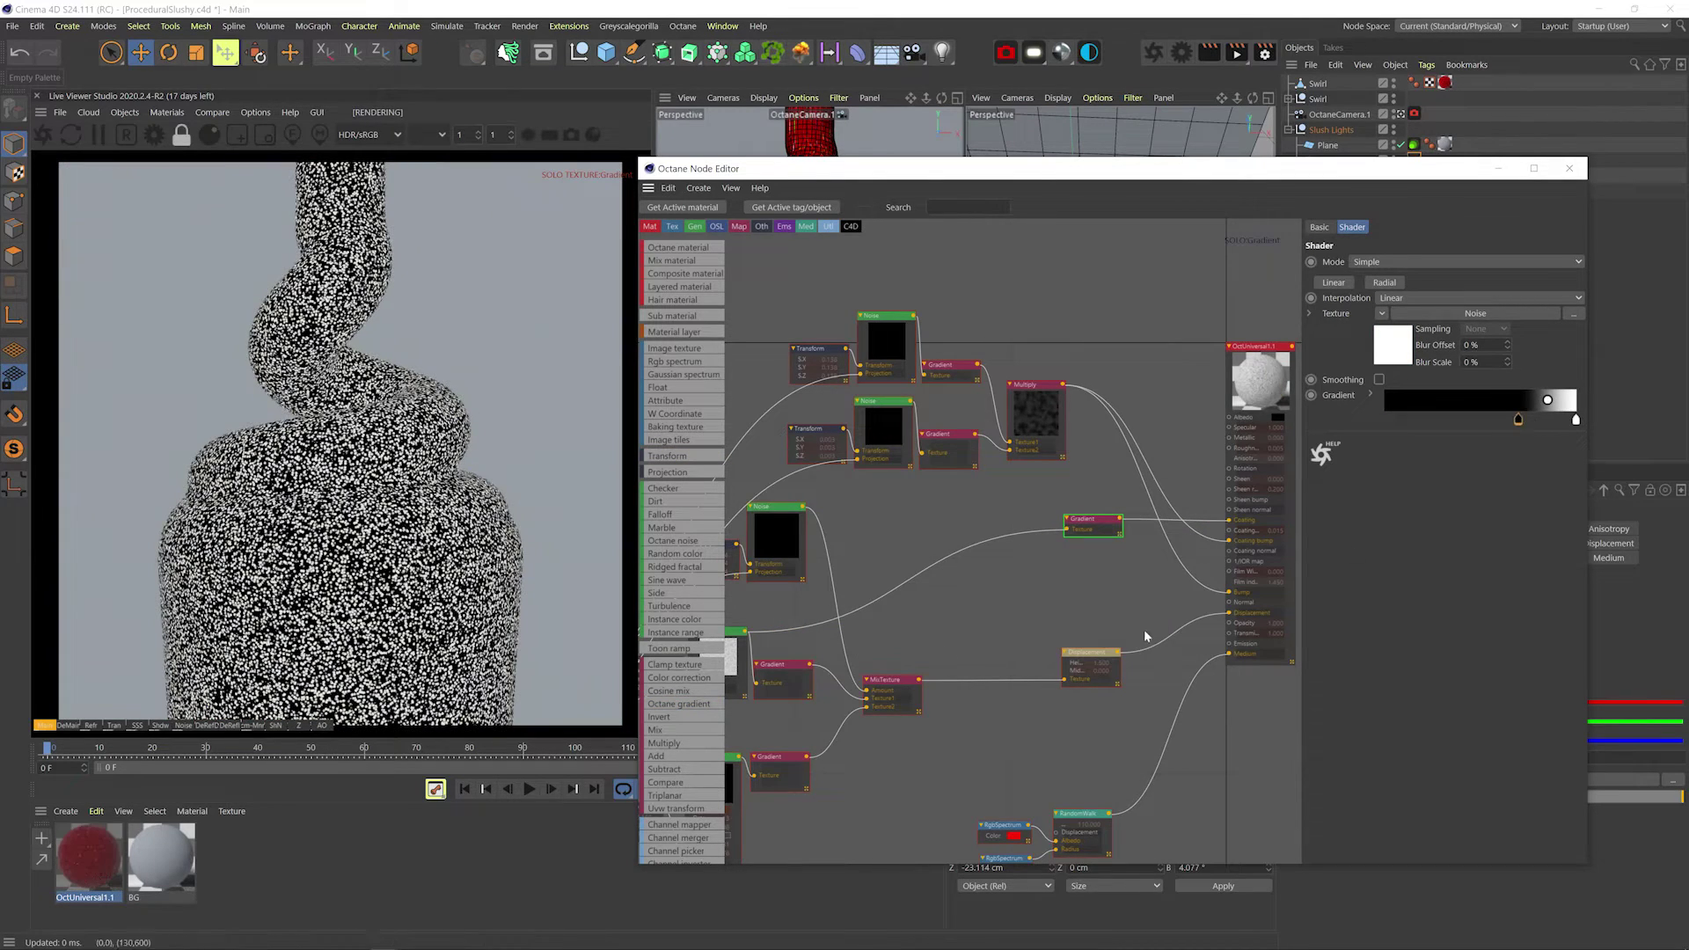
# Set the coating noise's uniform transform scale to 0.0045, save the scene, and turn off solo on its gradient.
pyautogui.moveTo(653, 662); pyautogui.dragTo(813, 613, button='middle')
pyautogui.click(813, 613)
pyautogui.moveTo(1363, 381); pyautogui.dragTo(1378, 381)
pyautogui.write('45')
pyautogui.press('Return')
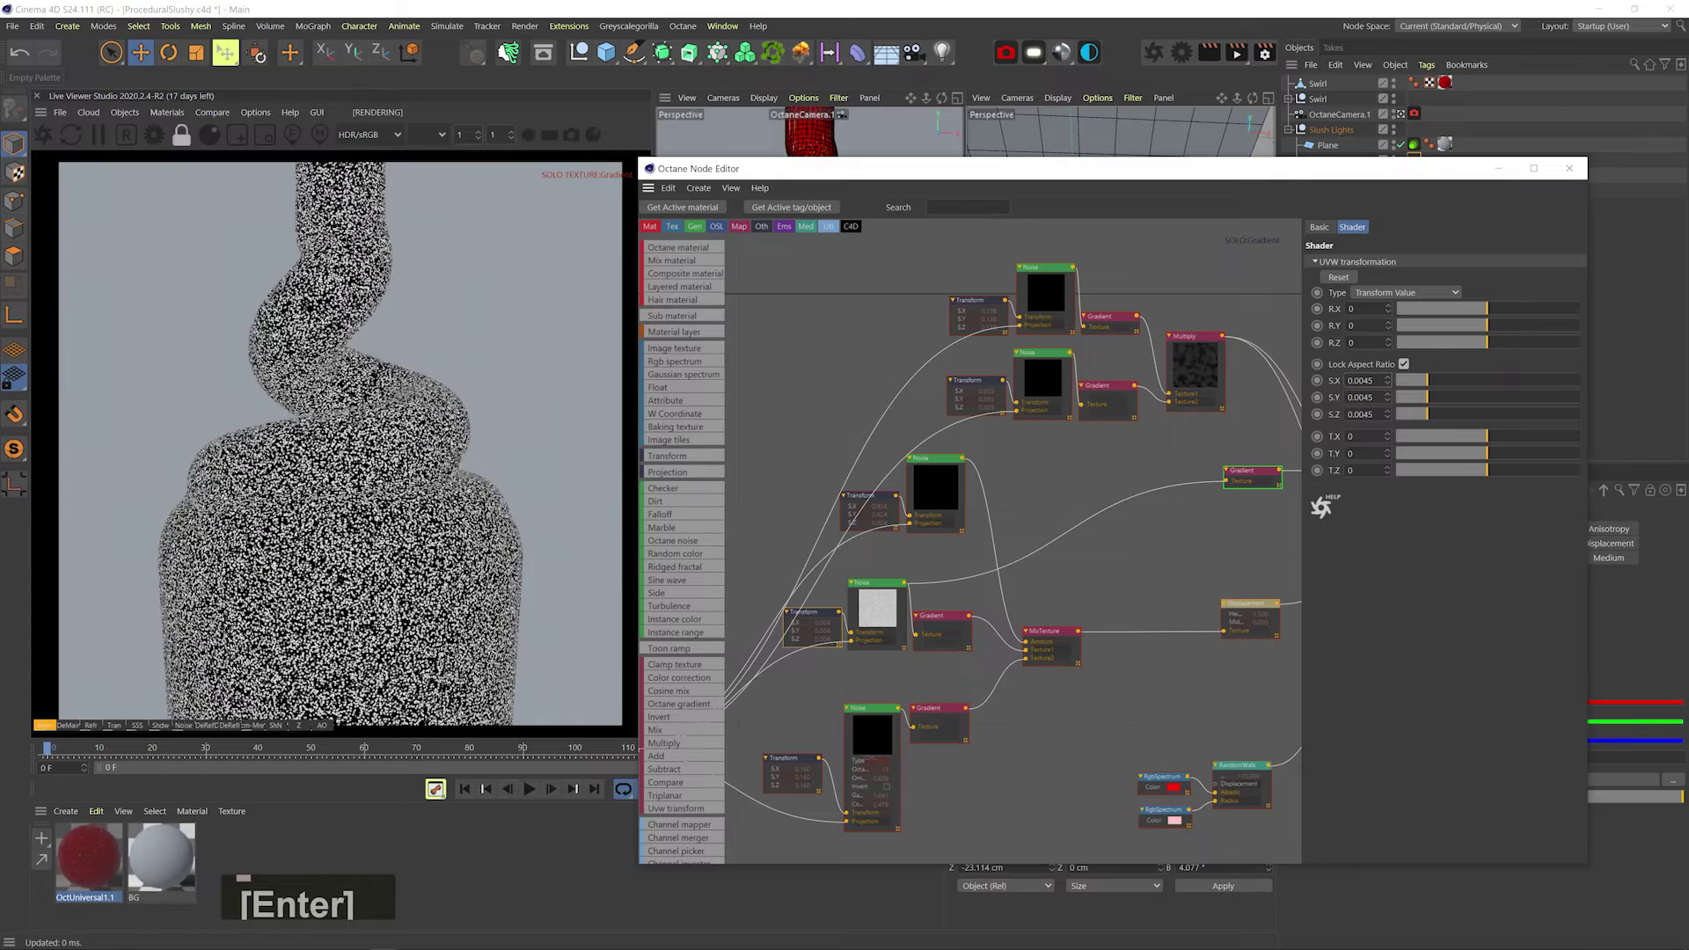
pyautogui.hotkey('ctrl', 's')
pyautogui.rightClick(1242, 478)
pyautogui.click(1256, 493)
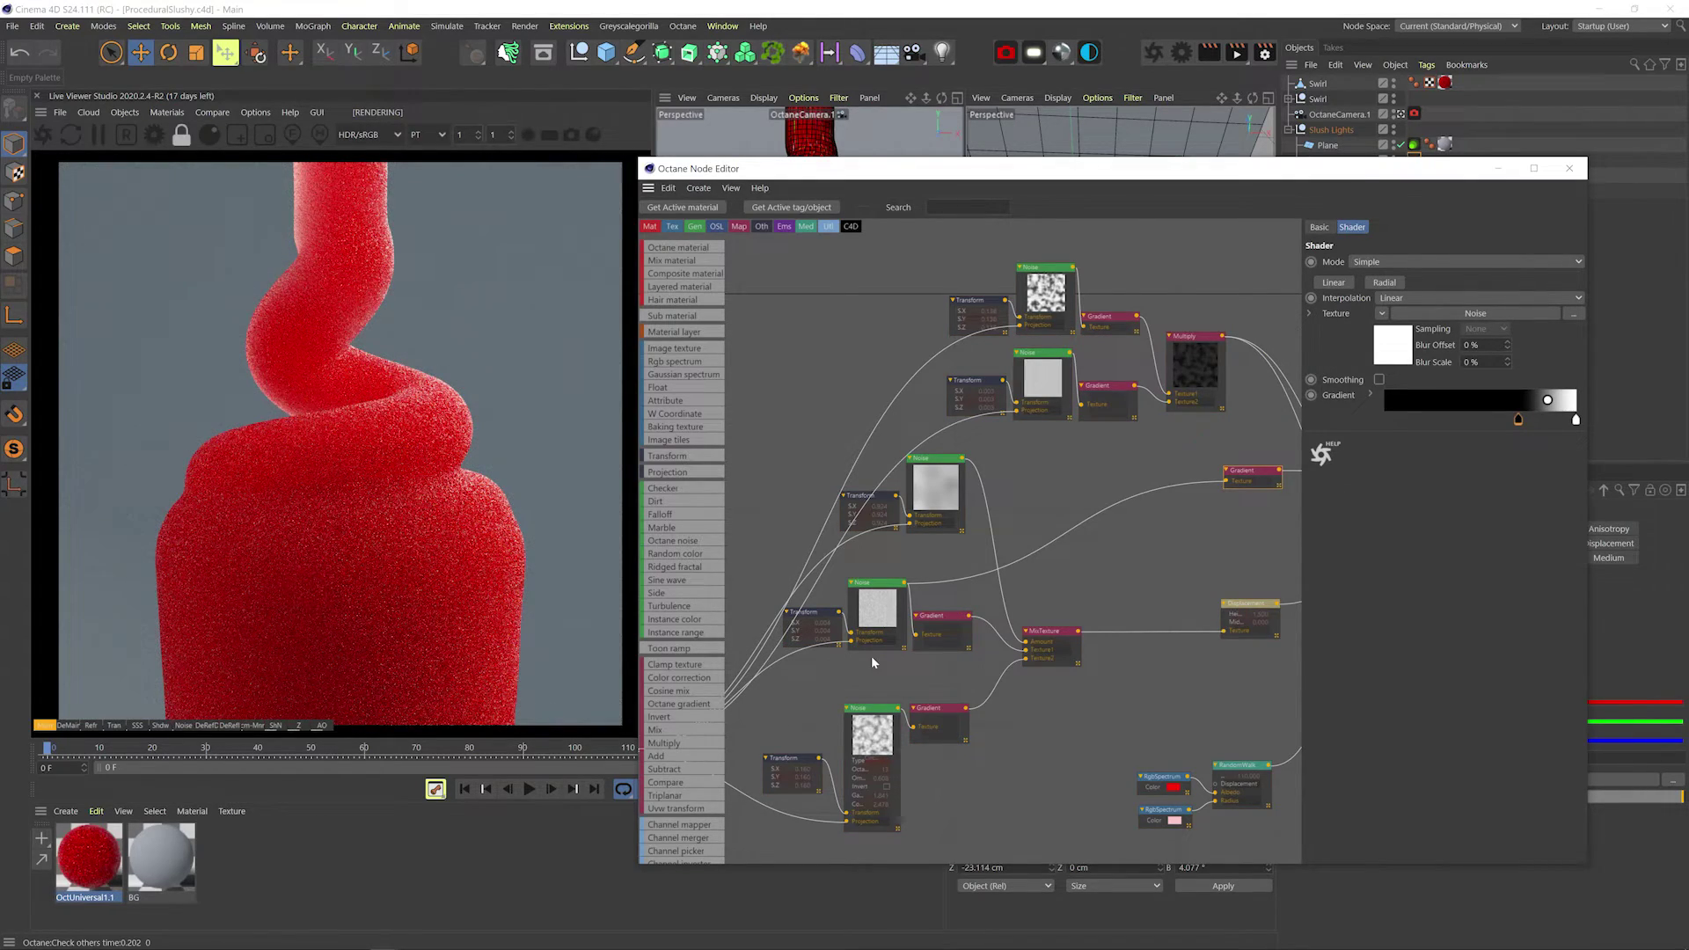
# Reduce the coating noise's uniform transform scale to 0.003.
pyautogui.click(818, 613)
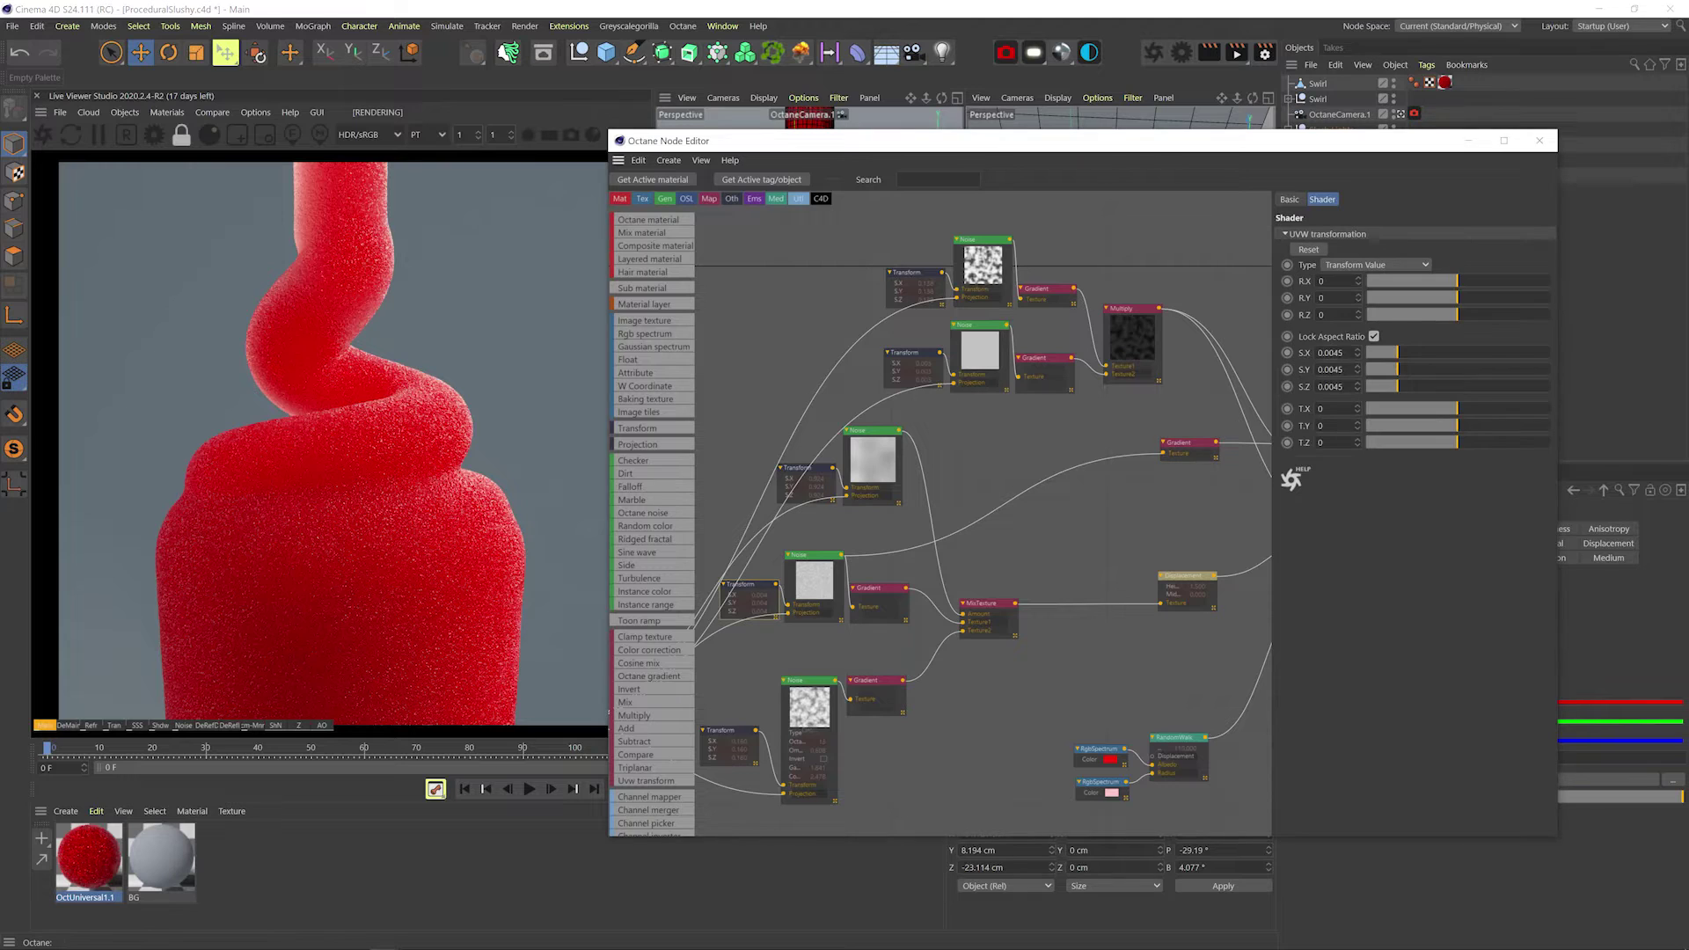
pyautogui.press('BackSpace')
pyautogui.press('BackSpace')
pyautogui.write('3')
pyautogui.press('Return')
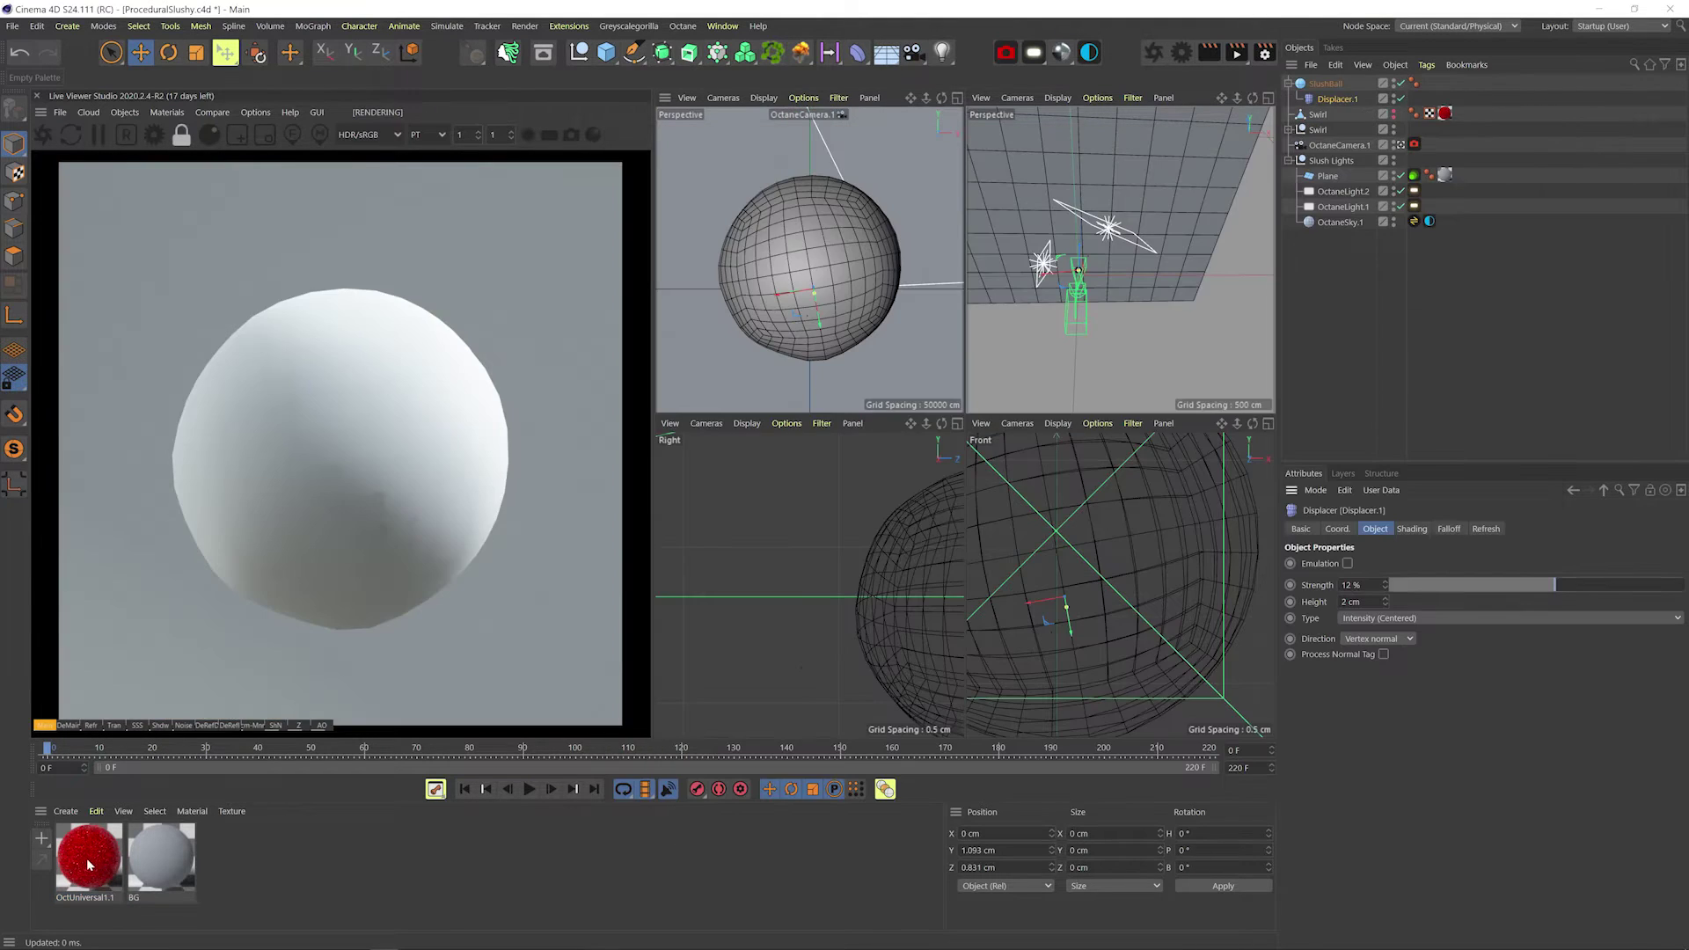
# Assign a duplicate of the red slushy material to the SlushBall sphere and open the copy's node graph.
pyautogui.keyDown('ctrl'); pyautogui.moveTo(86, 858); pyautogui.dragTo(1331, 88); pyautogui.keyUp('ctrl')
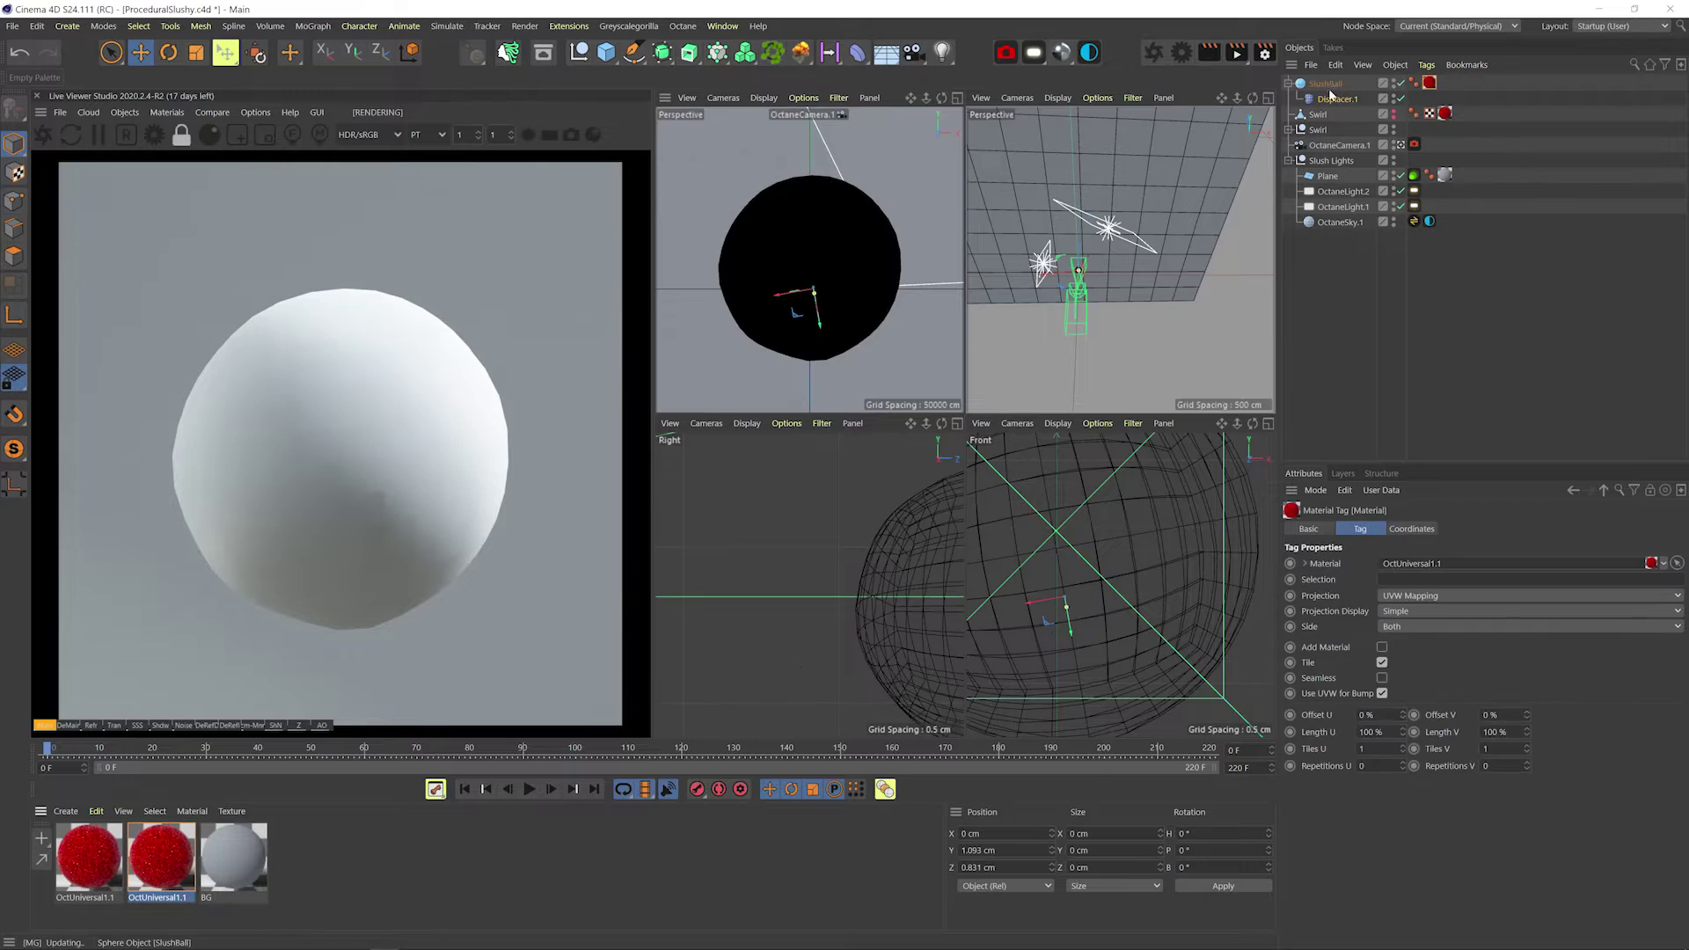
pyautogui.doubleClick(161, 858)
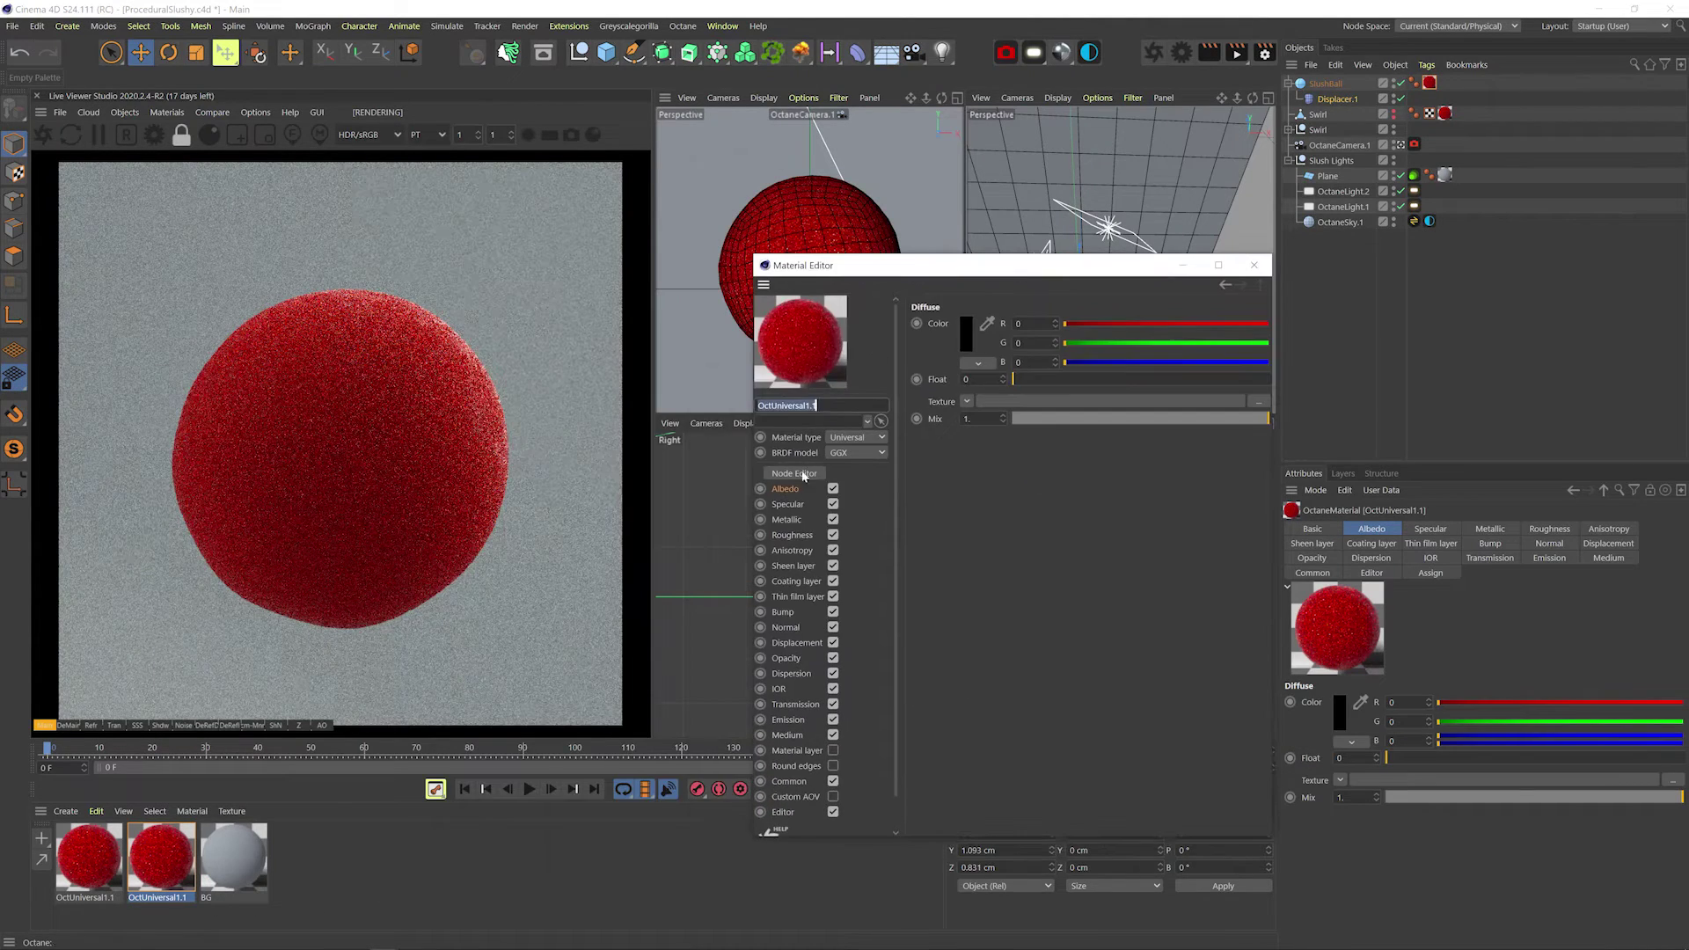
pyautogui.click(802, 475)
pyautogui.moveTo(587, 254); pyautogui.dragTo(864, 146)
pyautogui.moveTo(867, 711); pyautogui.dragTo(924, 669, button='middle')
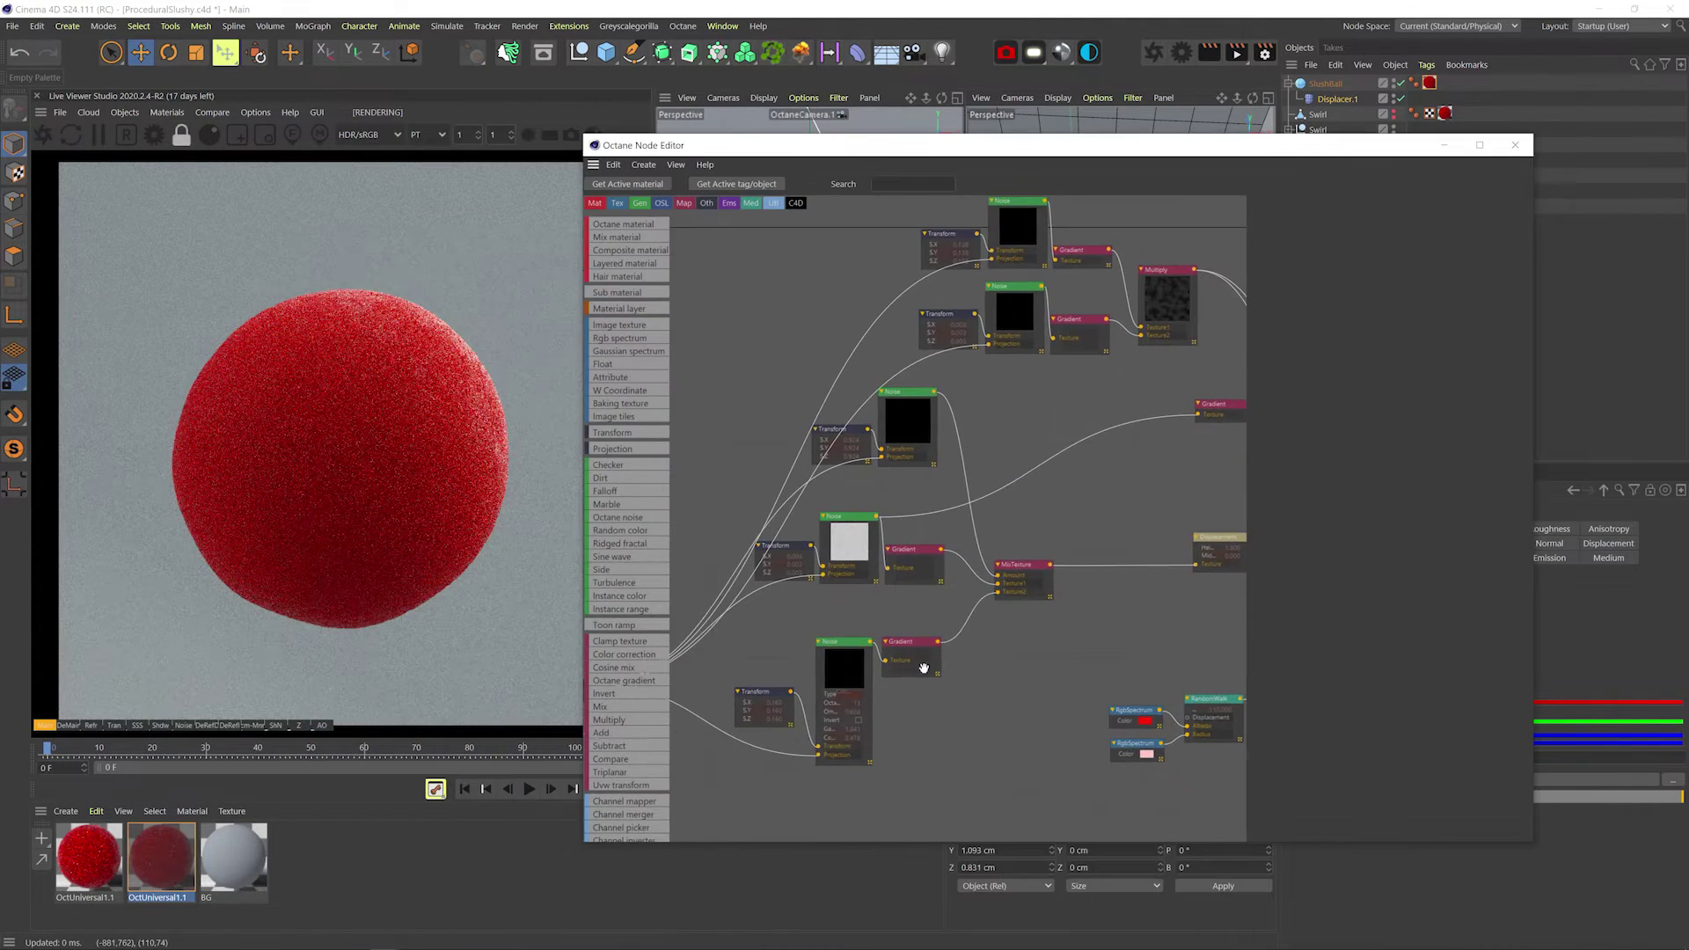
# Brighten the end knot of the lower gradient feeding the MixTexture to a light grey.
pyautogui.click(924, 669)
pyautogui.doubleClick(1522, 396)
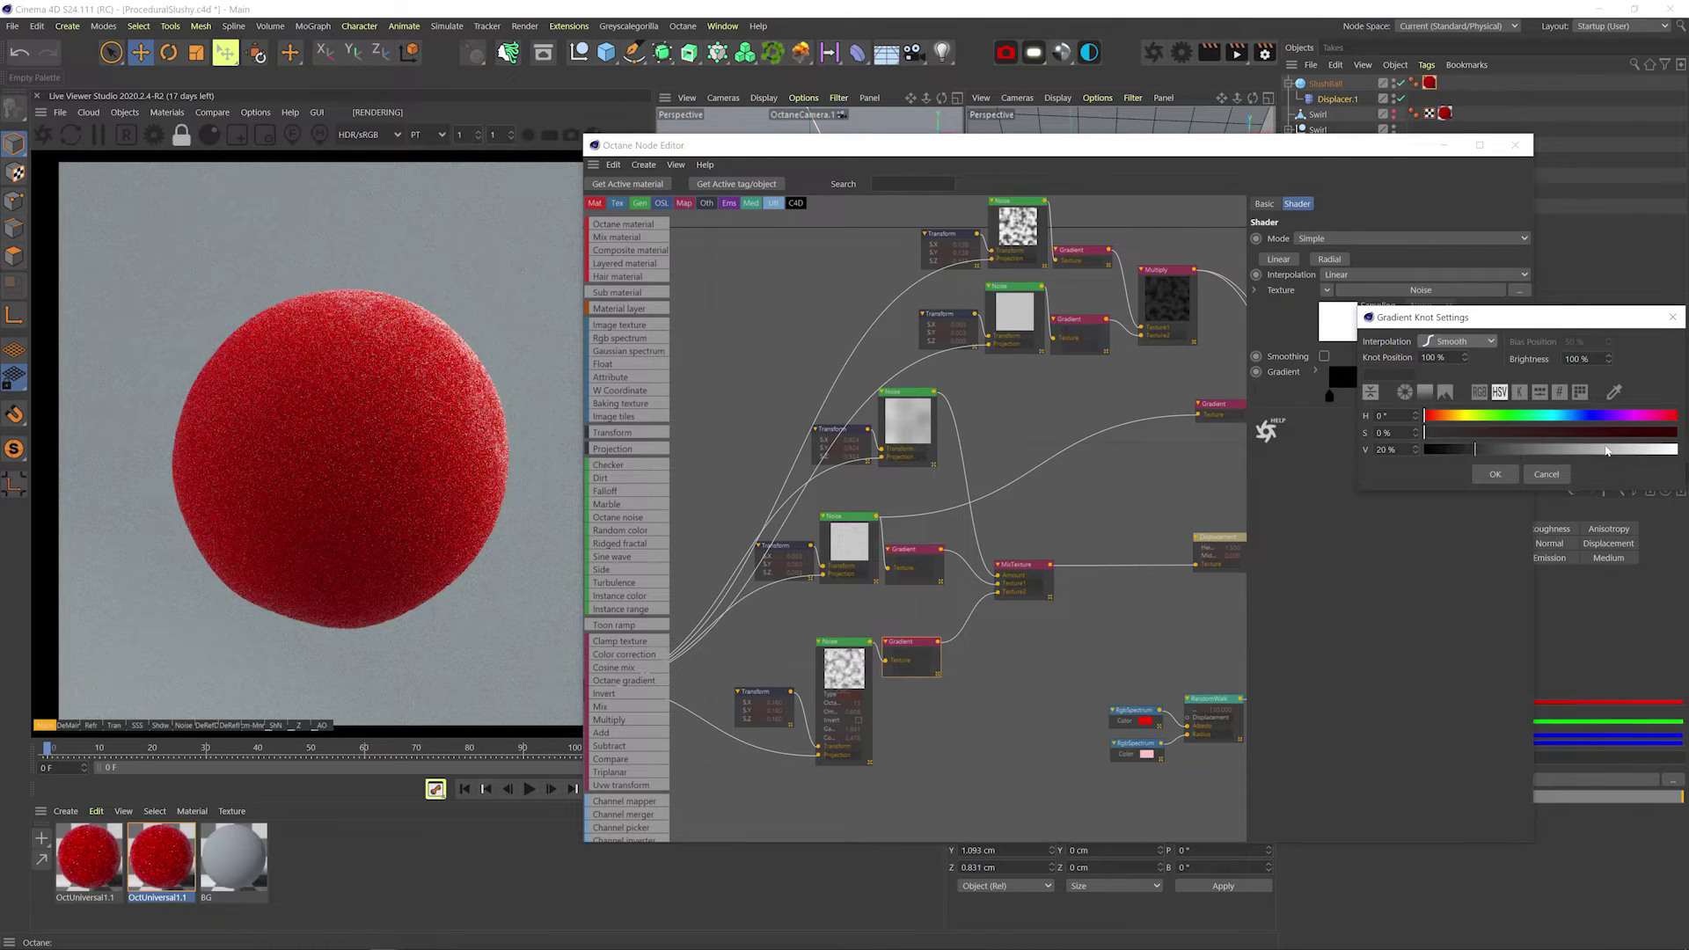
pyautogui.click(1607, 450)
pyautogui.click(1495, 475)
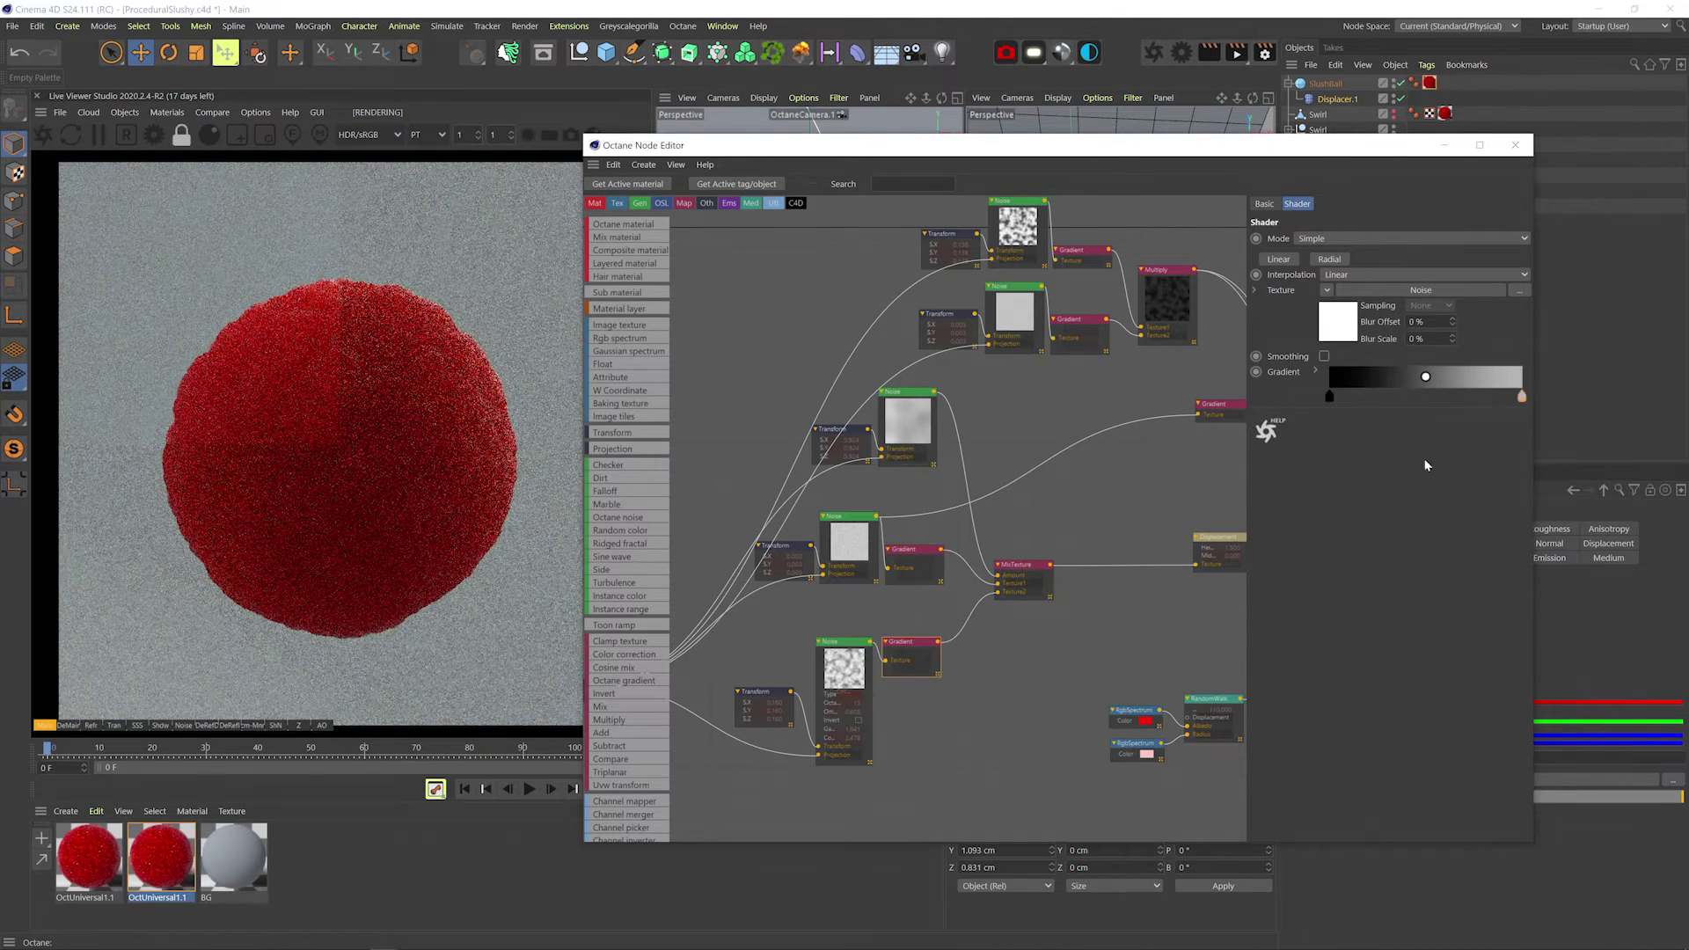
# Solo the MixTexture node, brighten the lower gradient's end knot further, and save the scene.
pyautogui.rightClick(1027, 569)
pyautogui.click(1056, 580)
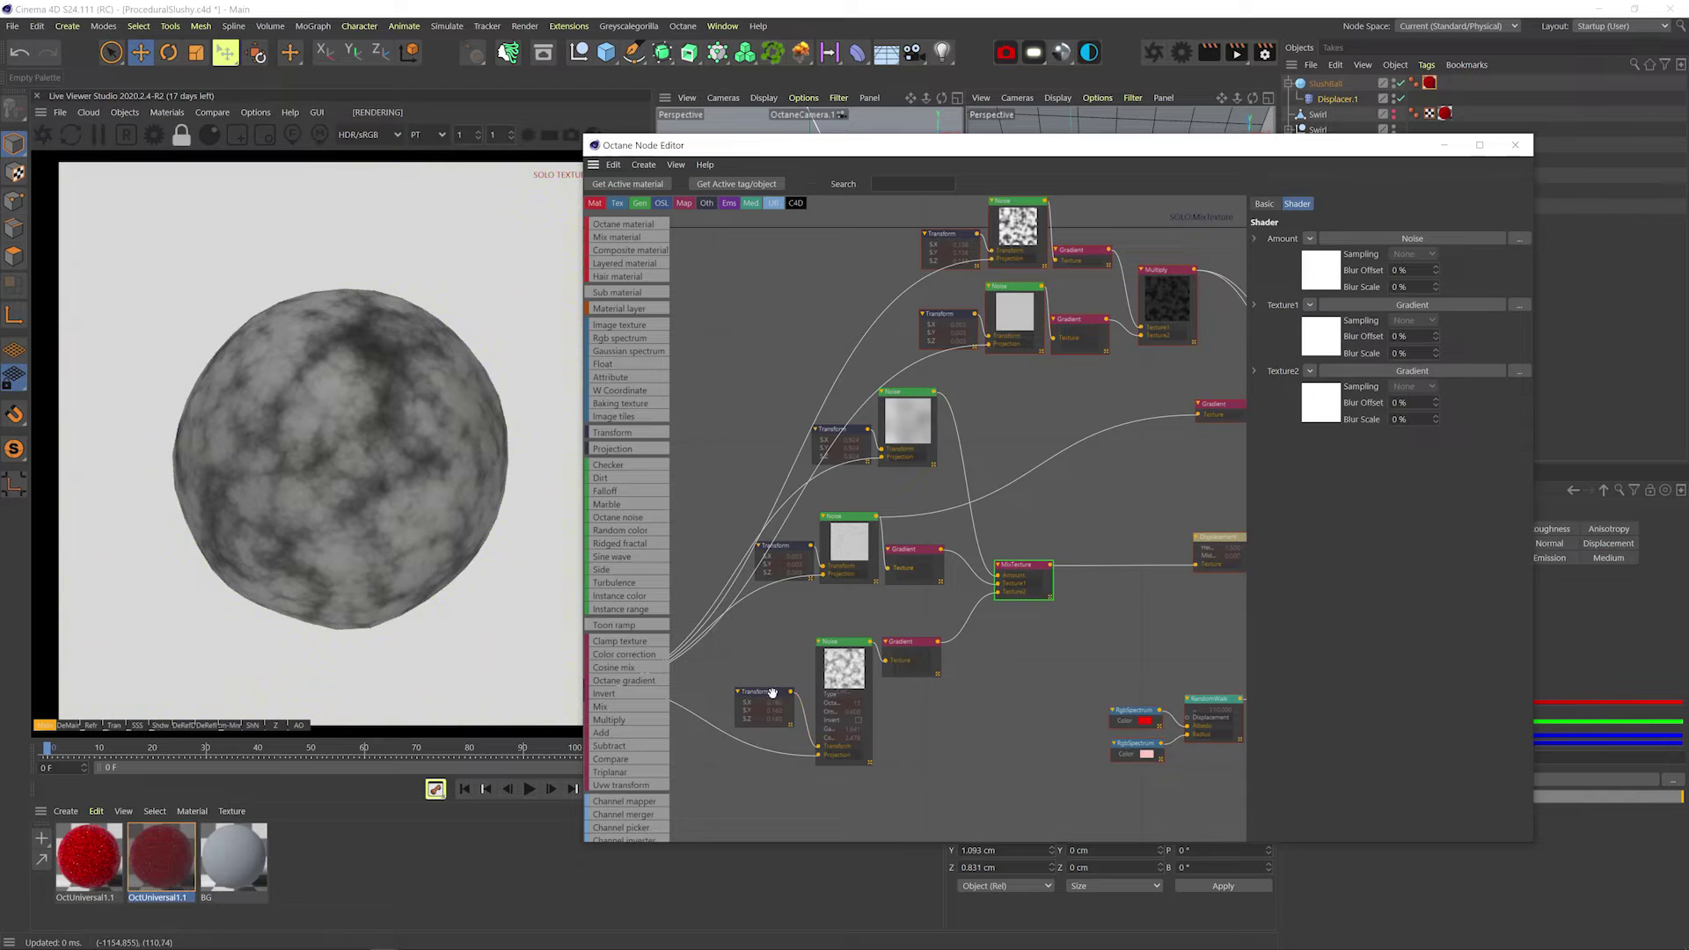
pyautogui.click(911, 655)
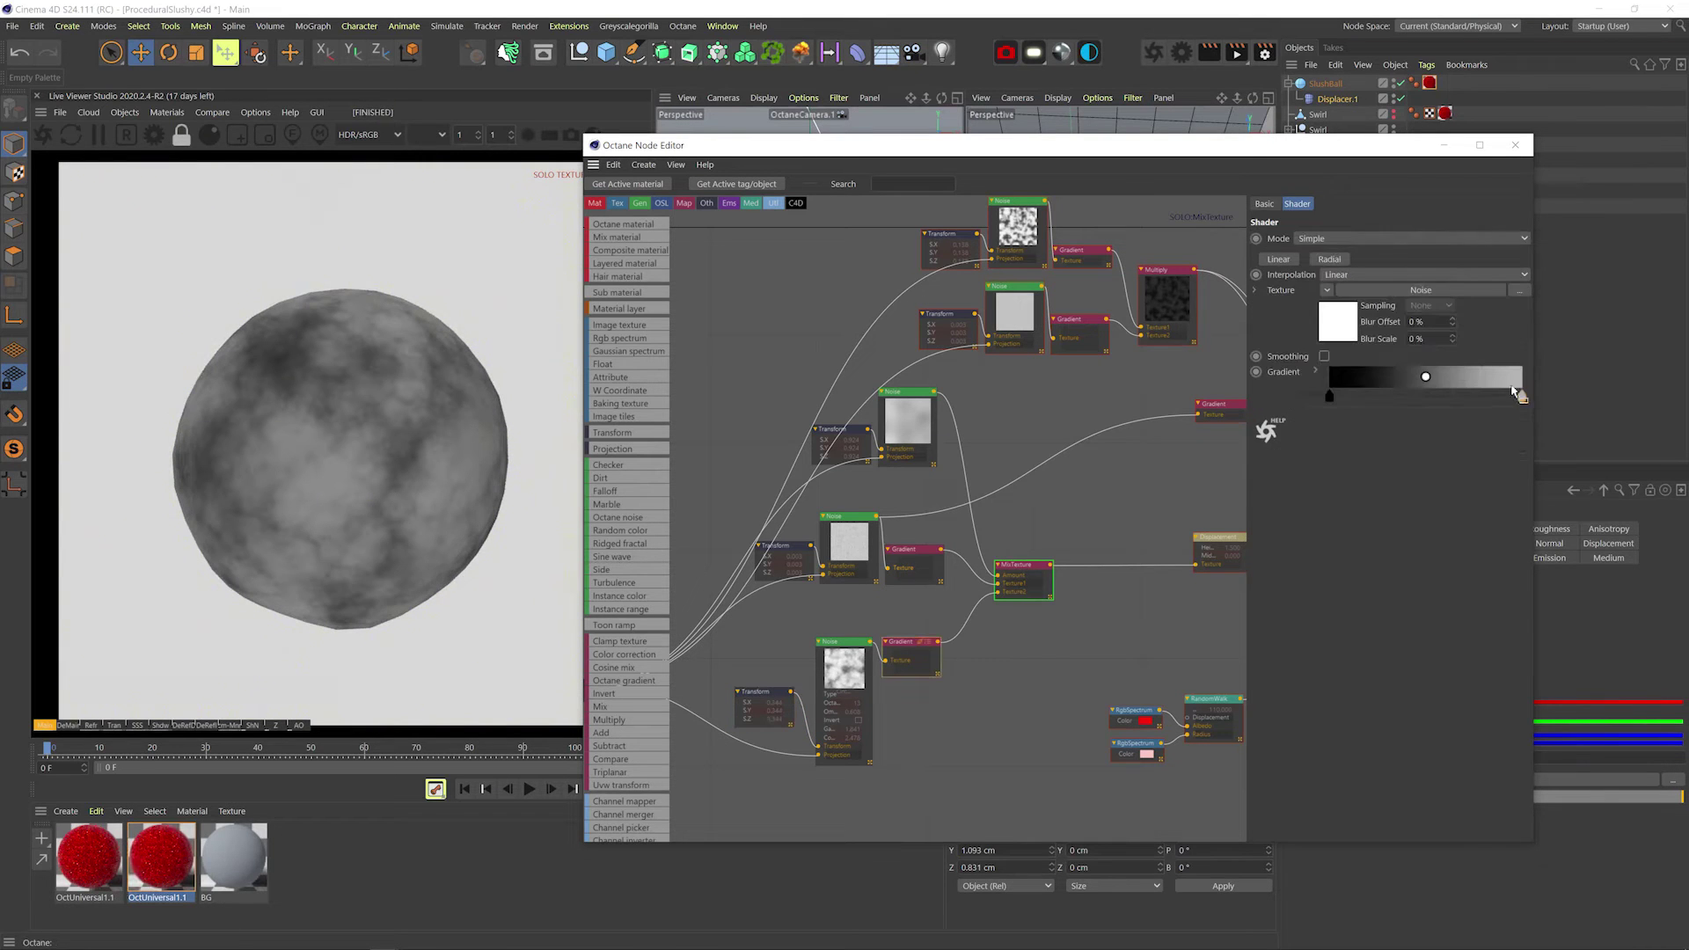
pyautogui.doubleClick(1522, 398)
pyautogui.click(1636, 449)
pyautogui.click(1488, 473)
pyautogui.hotkey('ctrl', 's')
# Turn off solo on the MixTexture node and set the lower gradient's end knot to a value of 96%.
pyautogui.rightClick(1033, 579)
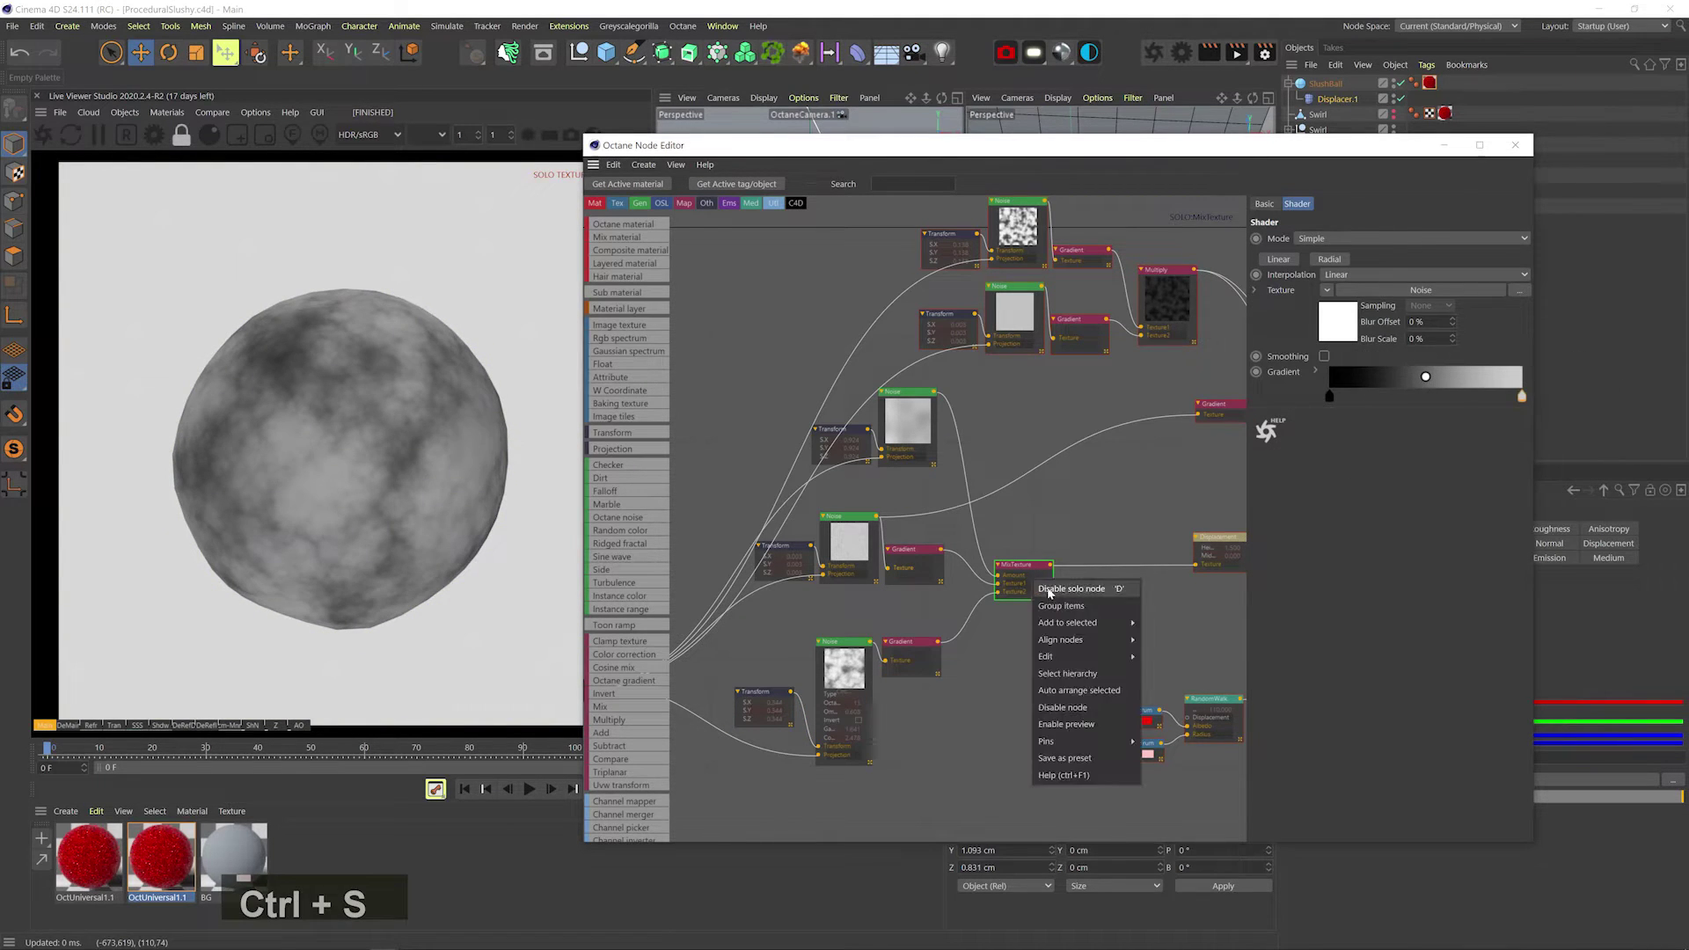
pyautogui.click(1070, 589)
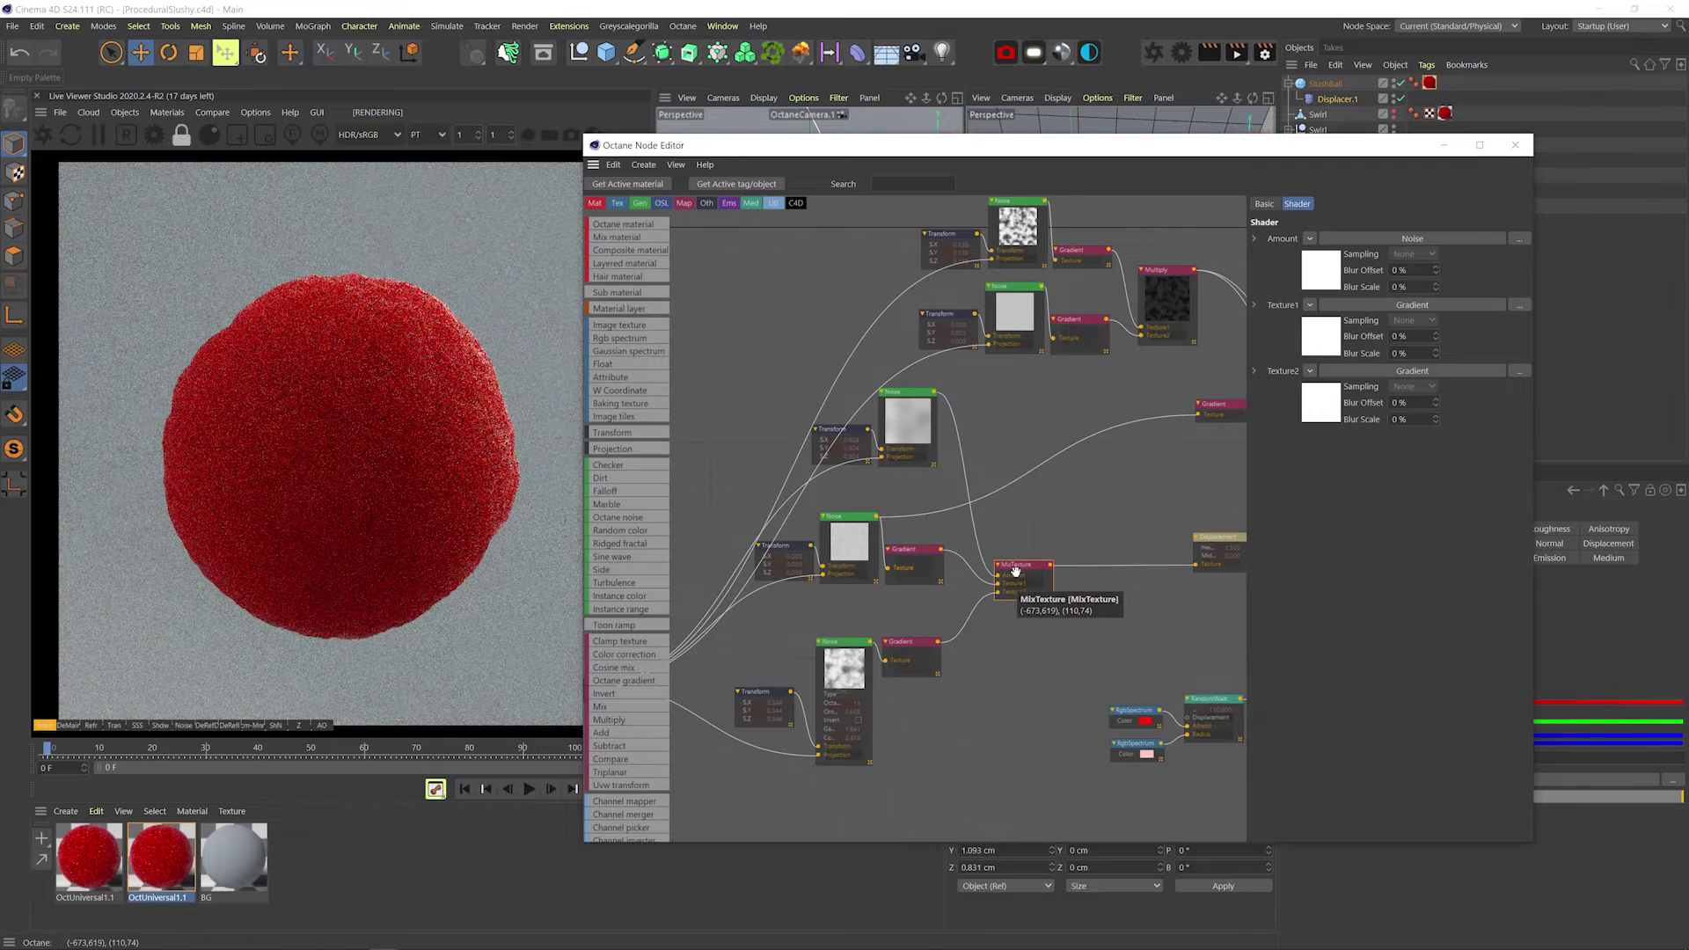
pyautogui.moveTo(1106, 544); pyautogui.dragTo(1064, 566, button='middle')
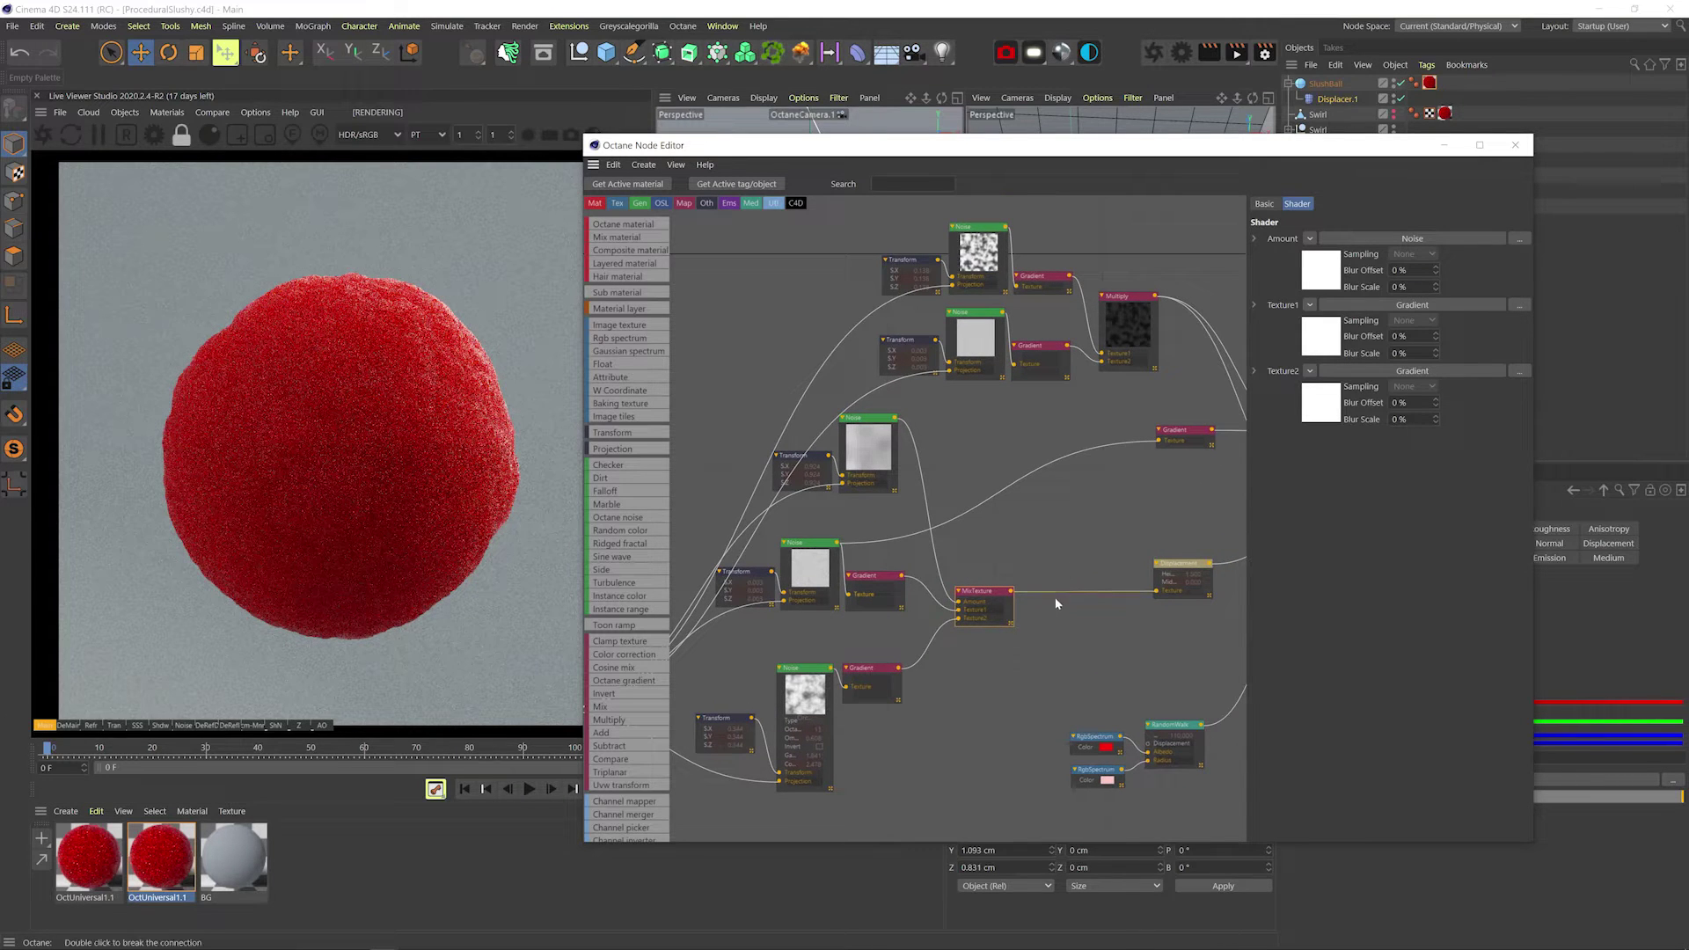
pyautogui.click(878, 674)
pyautogui.doubleClick(1515, 398)
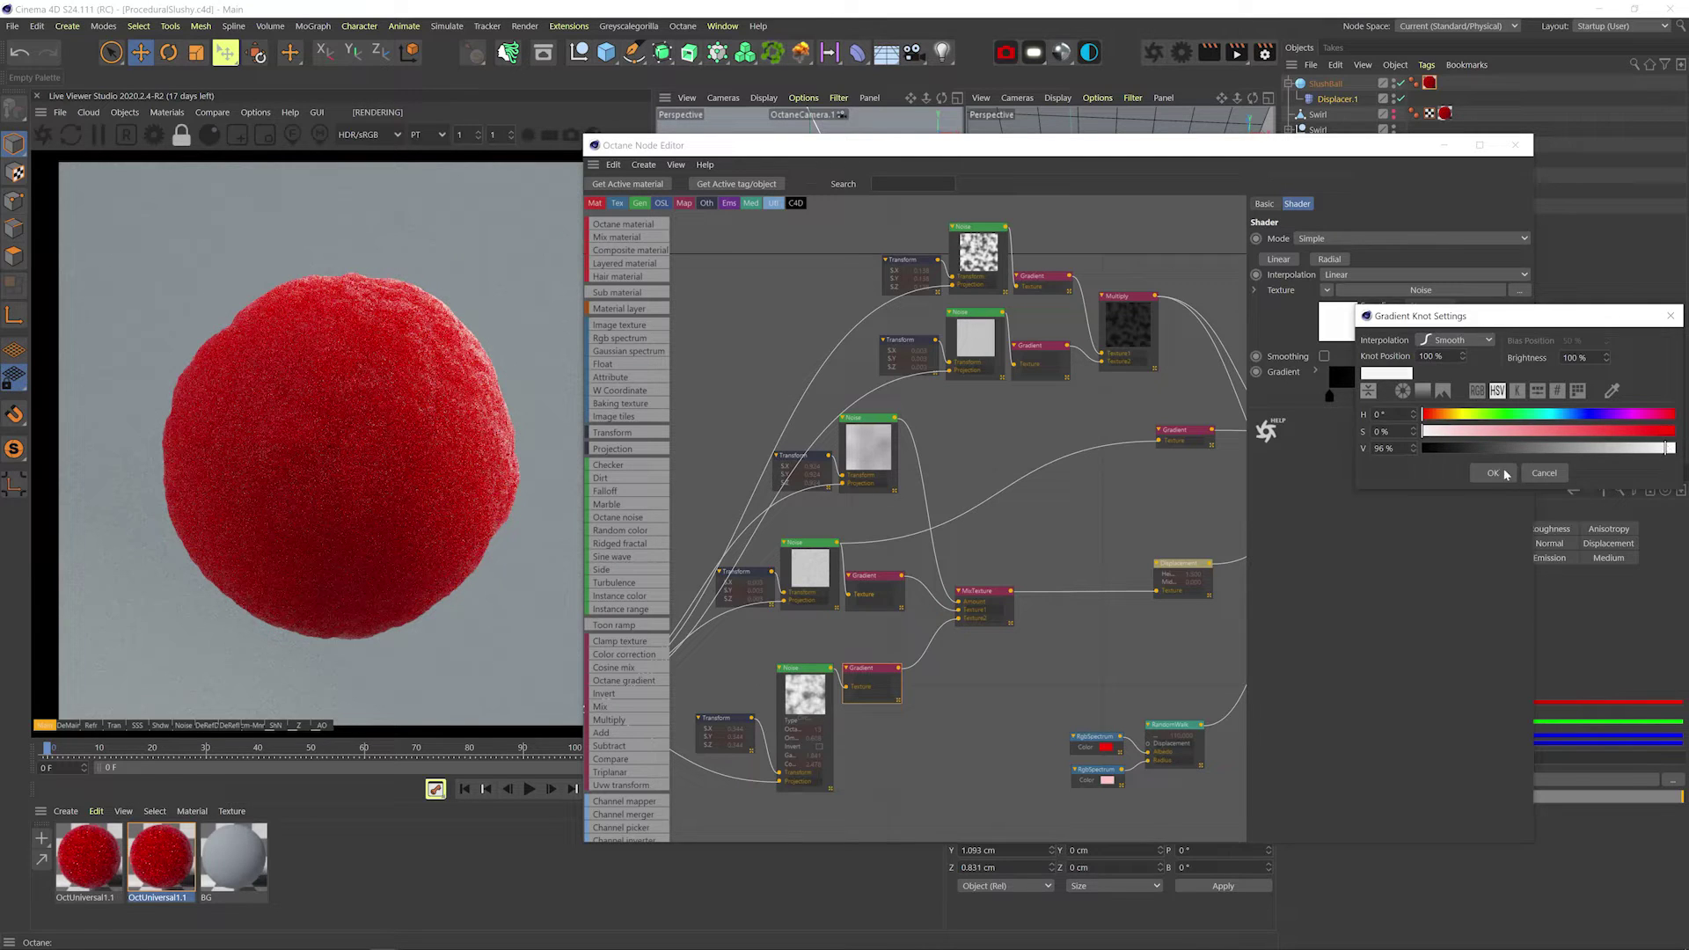
pyautogui.click(1493, 473)
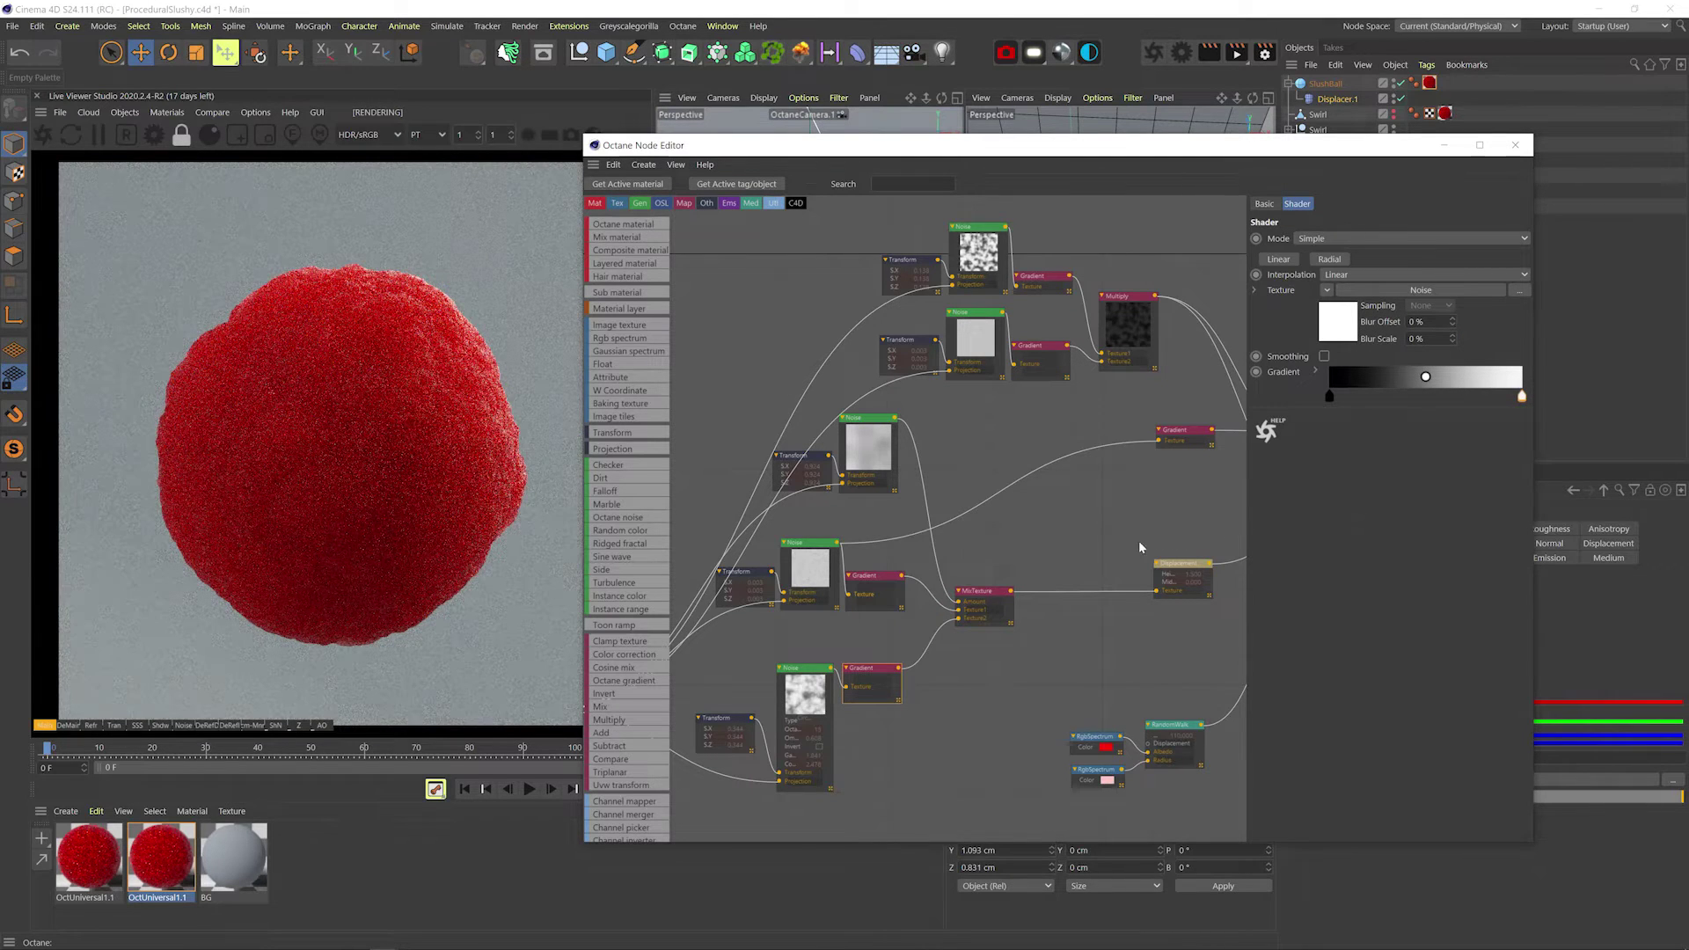
# Set the displacement's height to 2.5 cm and mid level to 0.3, and close the Material Editor.
pyautogui.click(1176, 568)
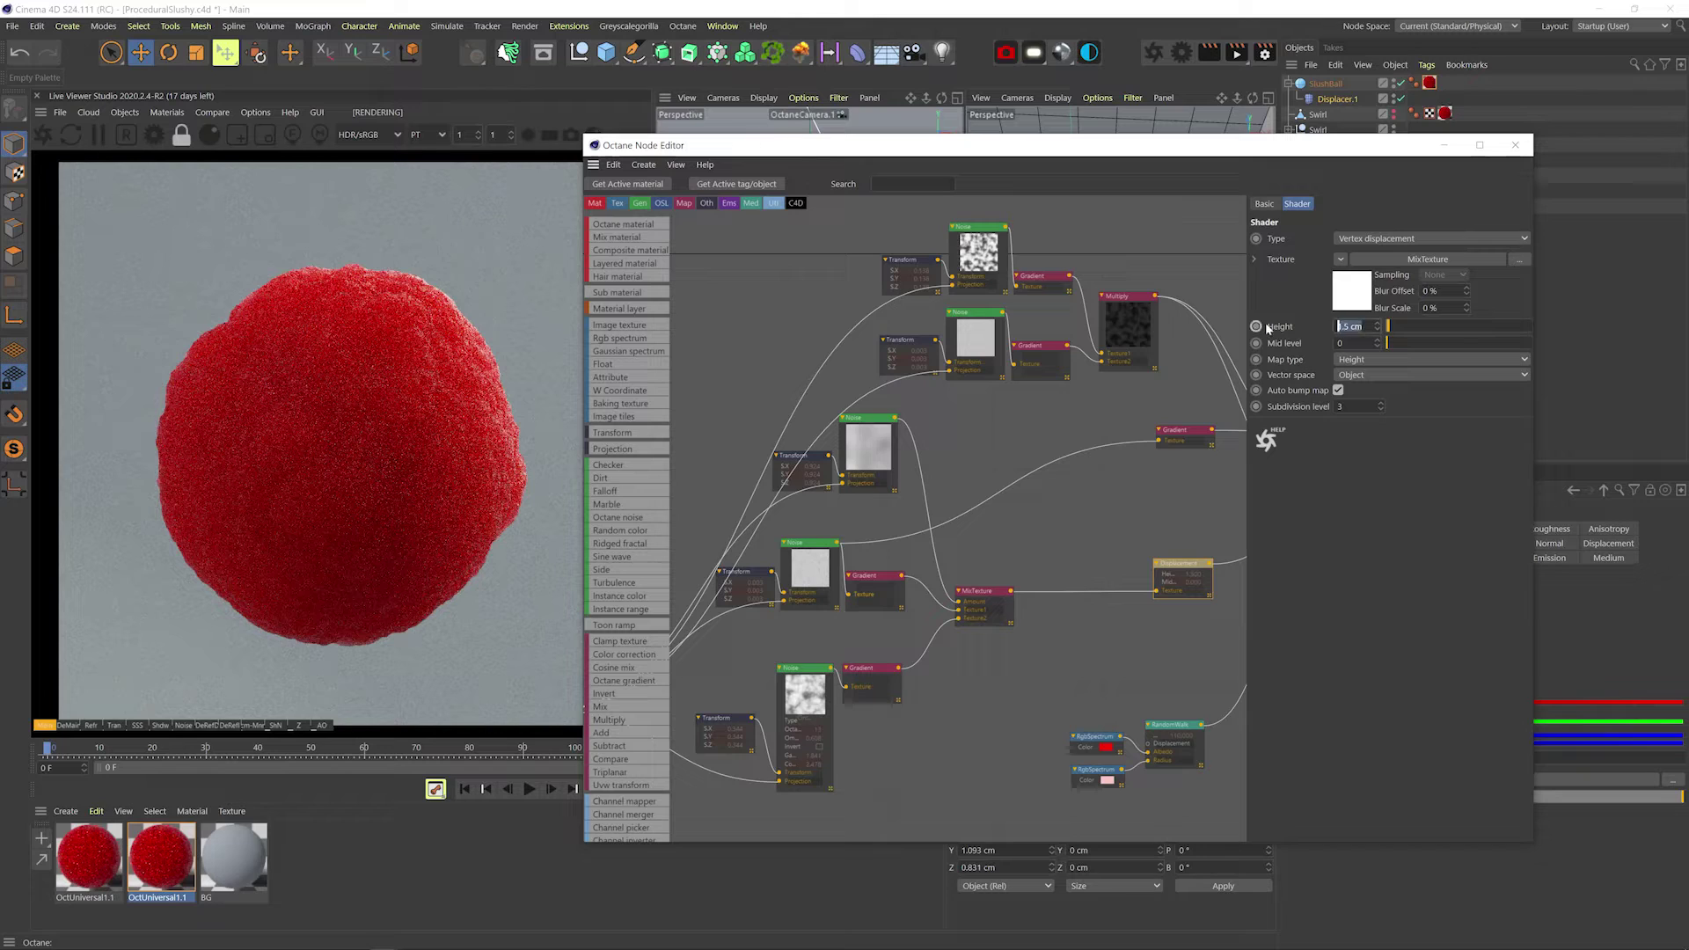
pyautogui.write('2.5')
pyautogui.press('Return')
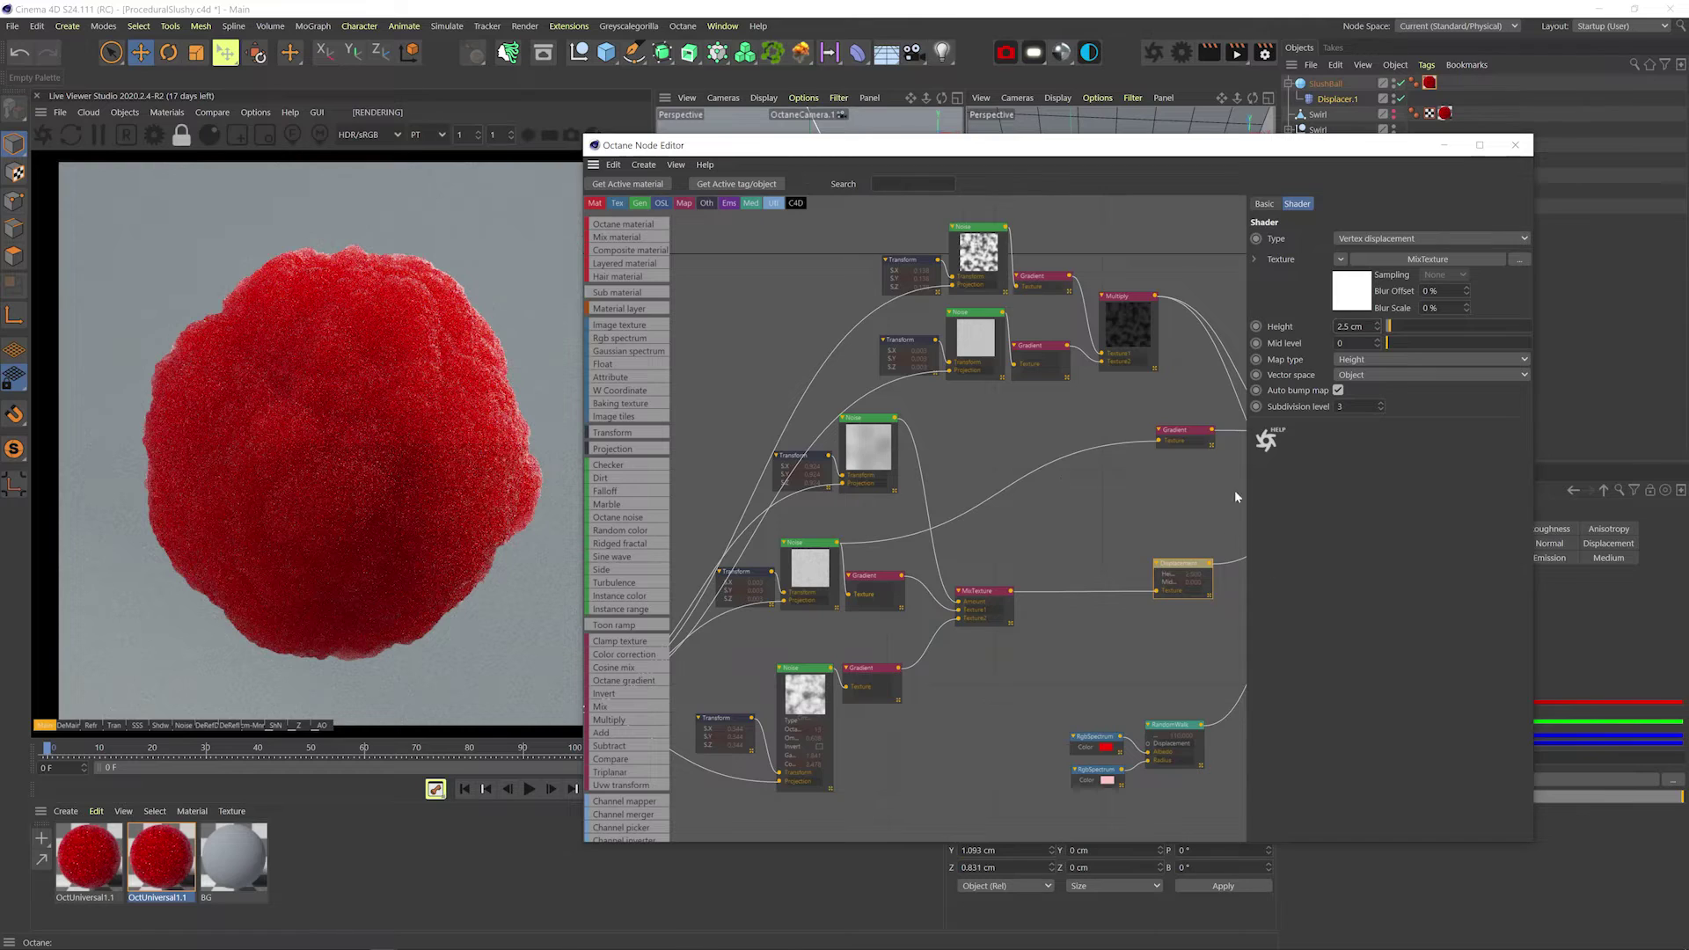
pyautogui.write('.3')
pyautogui.press('Return')
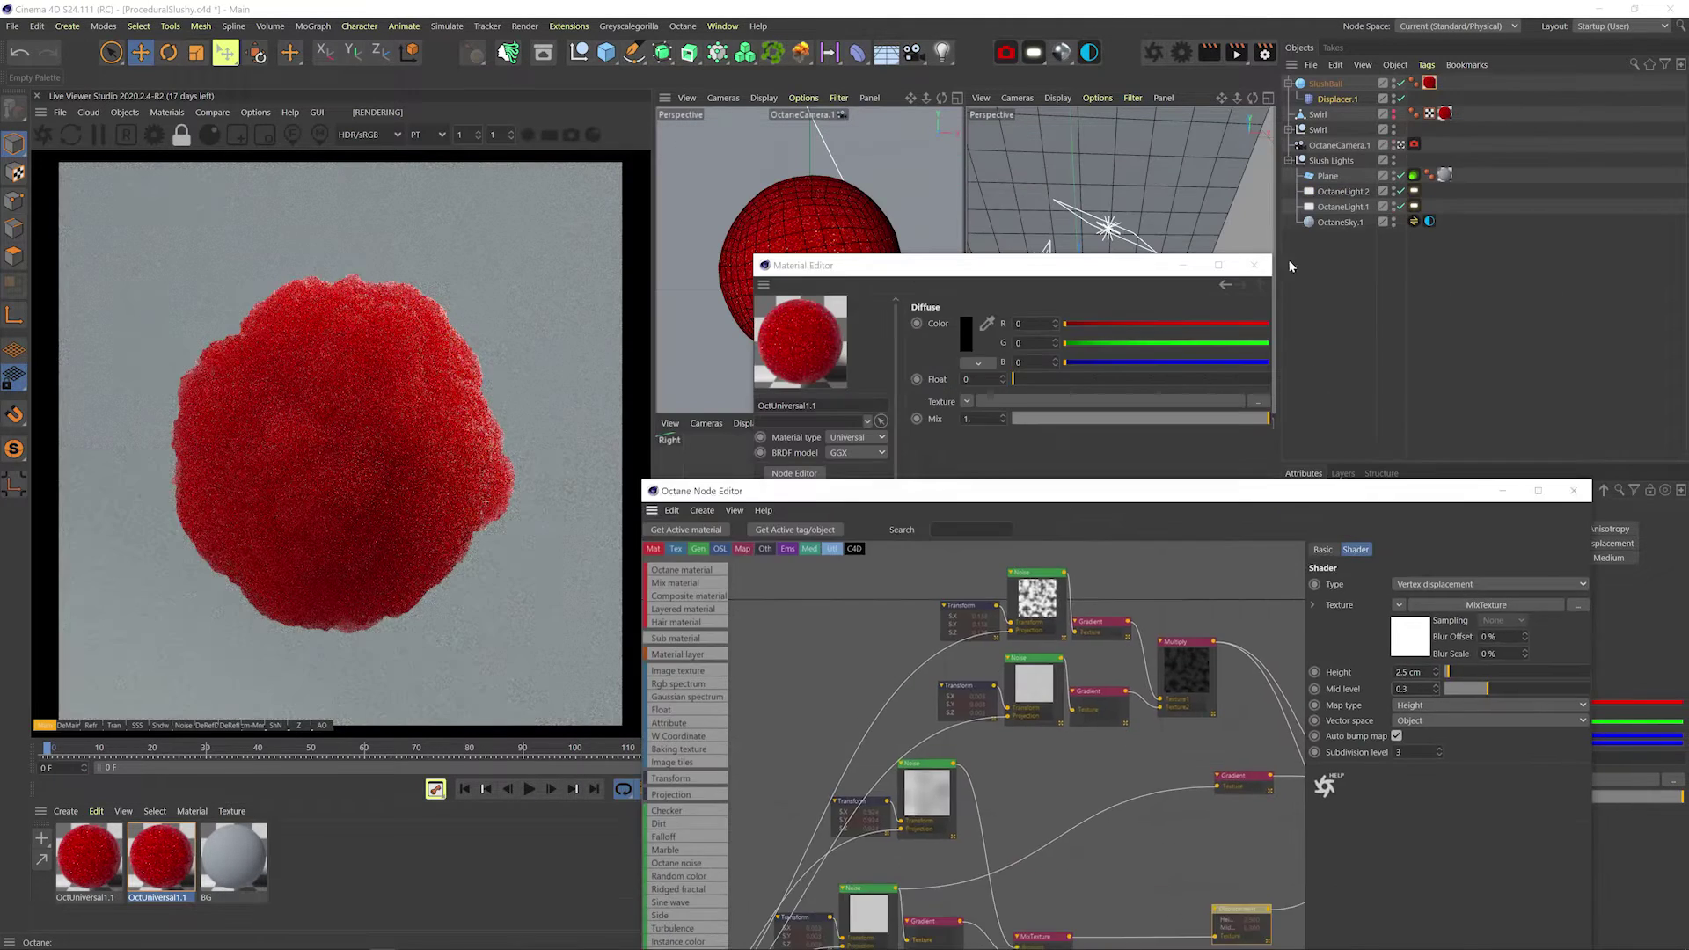
pyautogui.click(1254, 265)
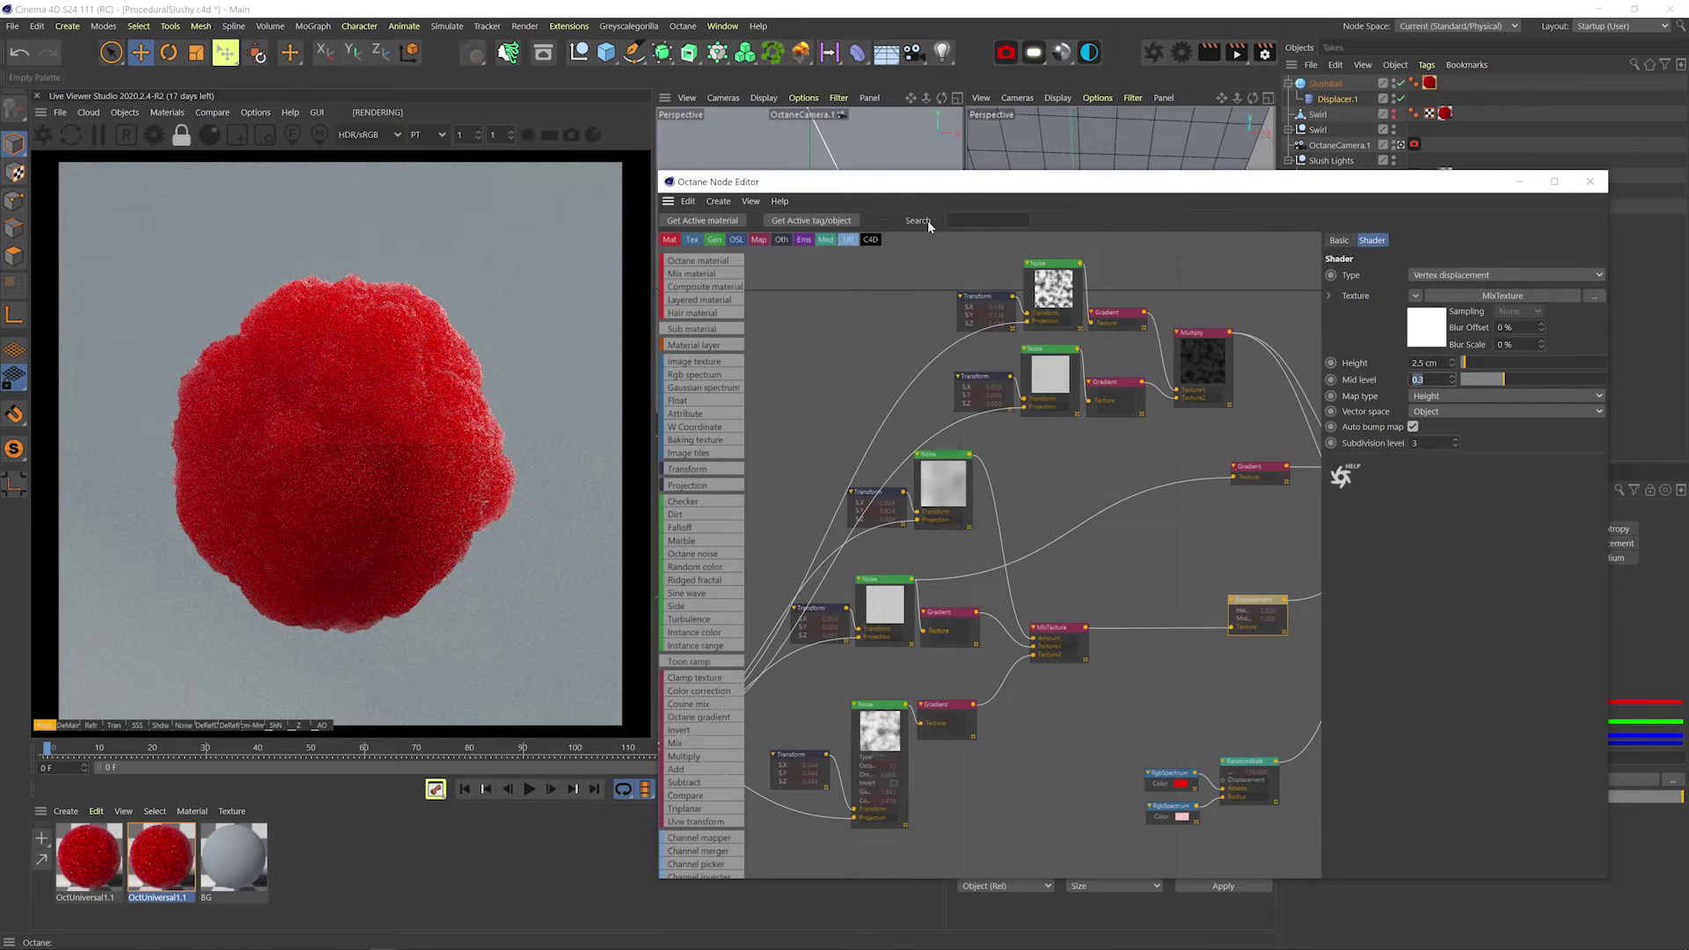
# Set the start knot of the upper gradient feeding the MixTexture to a value of 20%.
pyautogui.click(958, 621)
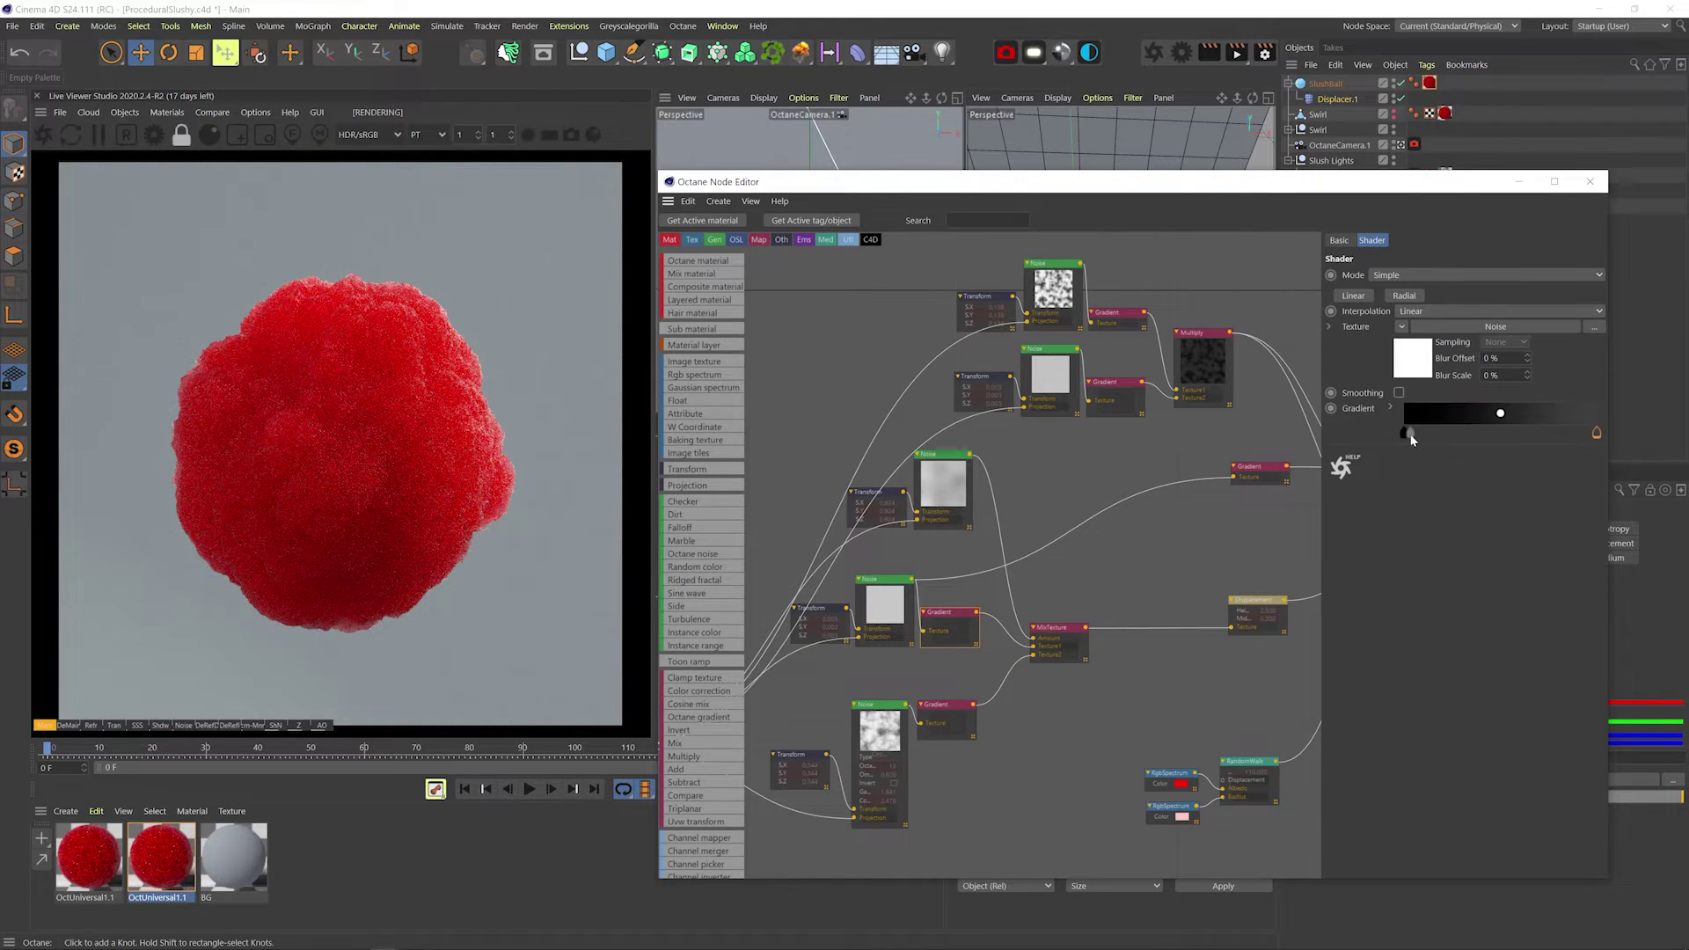
pyautogui.doubleClick(1405, 433)
pyautogui.moveTo(1279, 485); pyautogui.dragTo(1105, 485)
pyautogui.write('20')
pyautogui.press('Return')
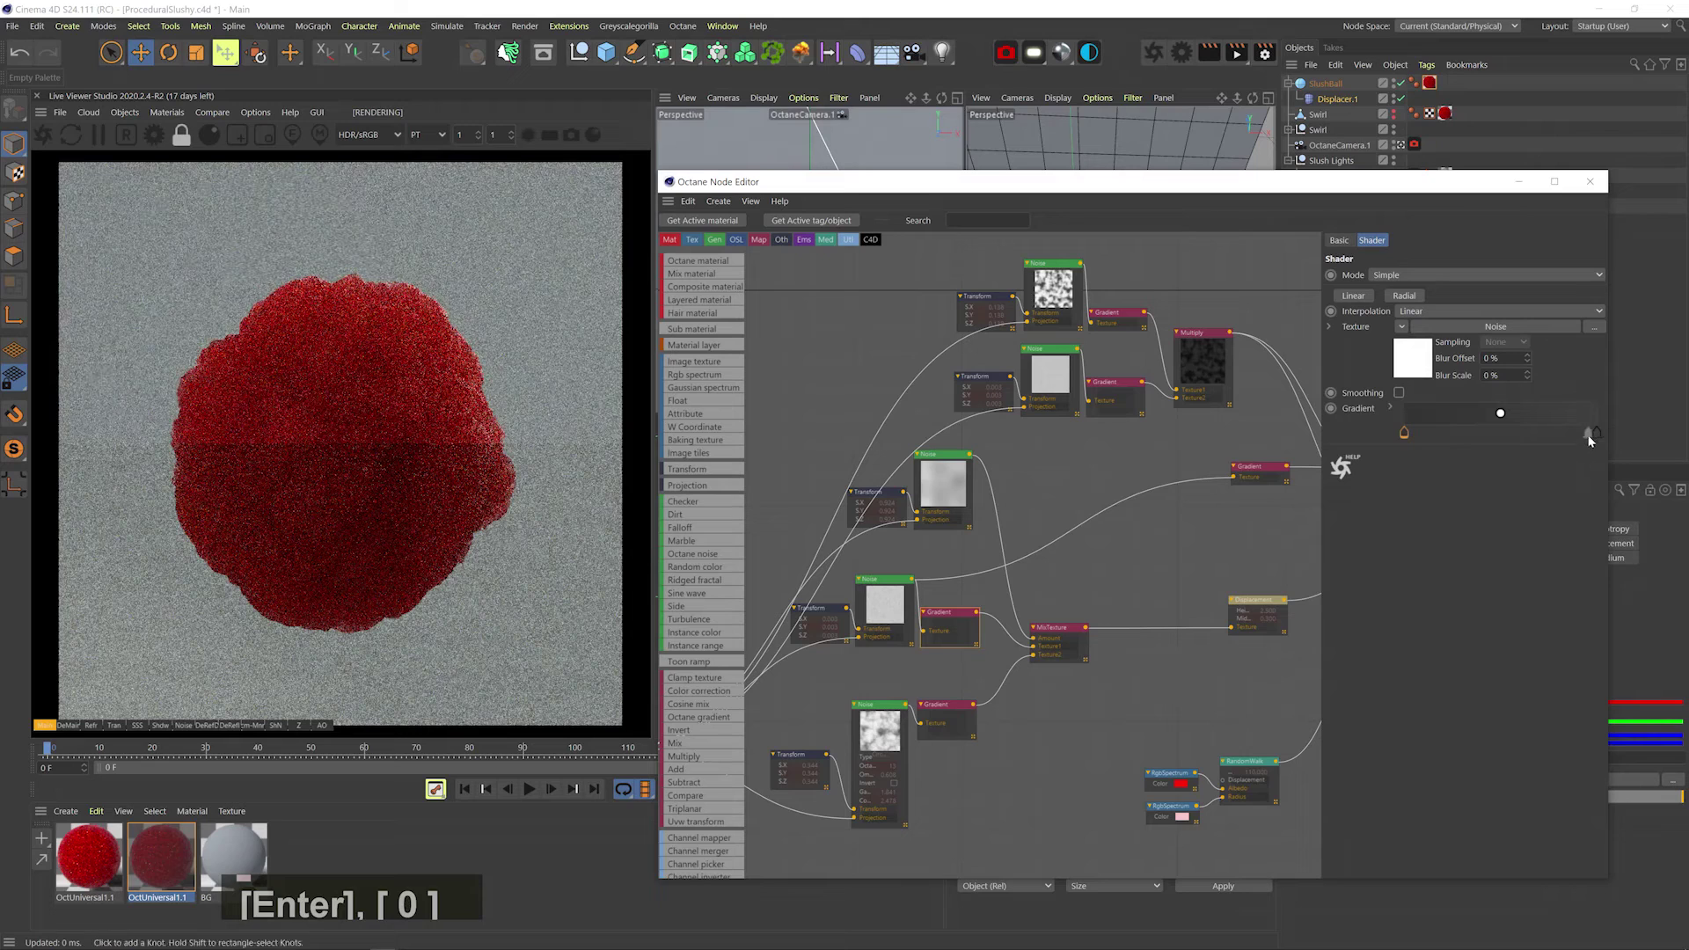
# Connect a new Dirt node to the slush ball material's Albedo and set the Transmission float to 0.
pyautogui.moveTo(1599, 440)
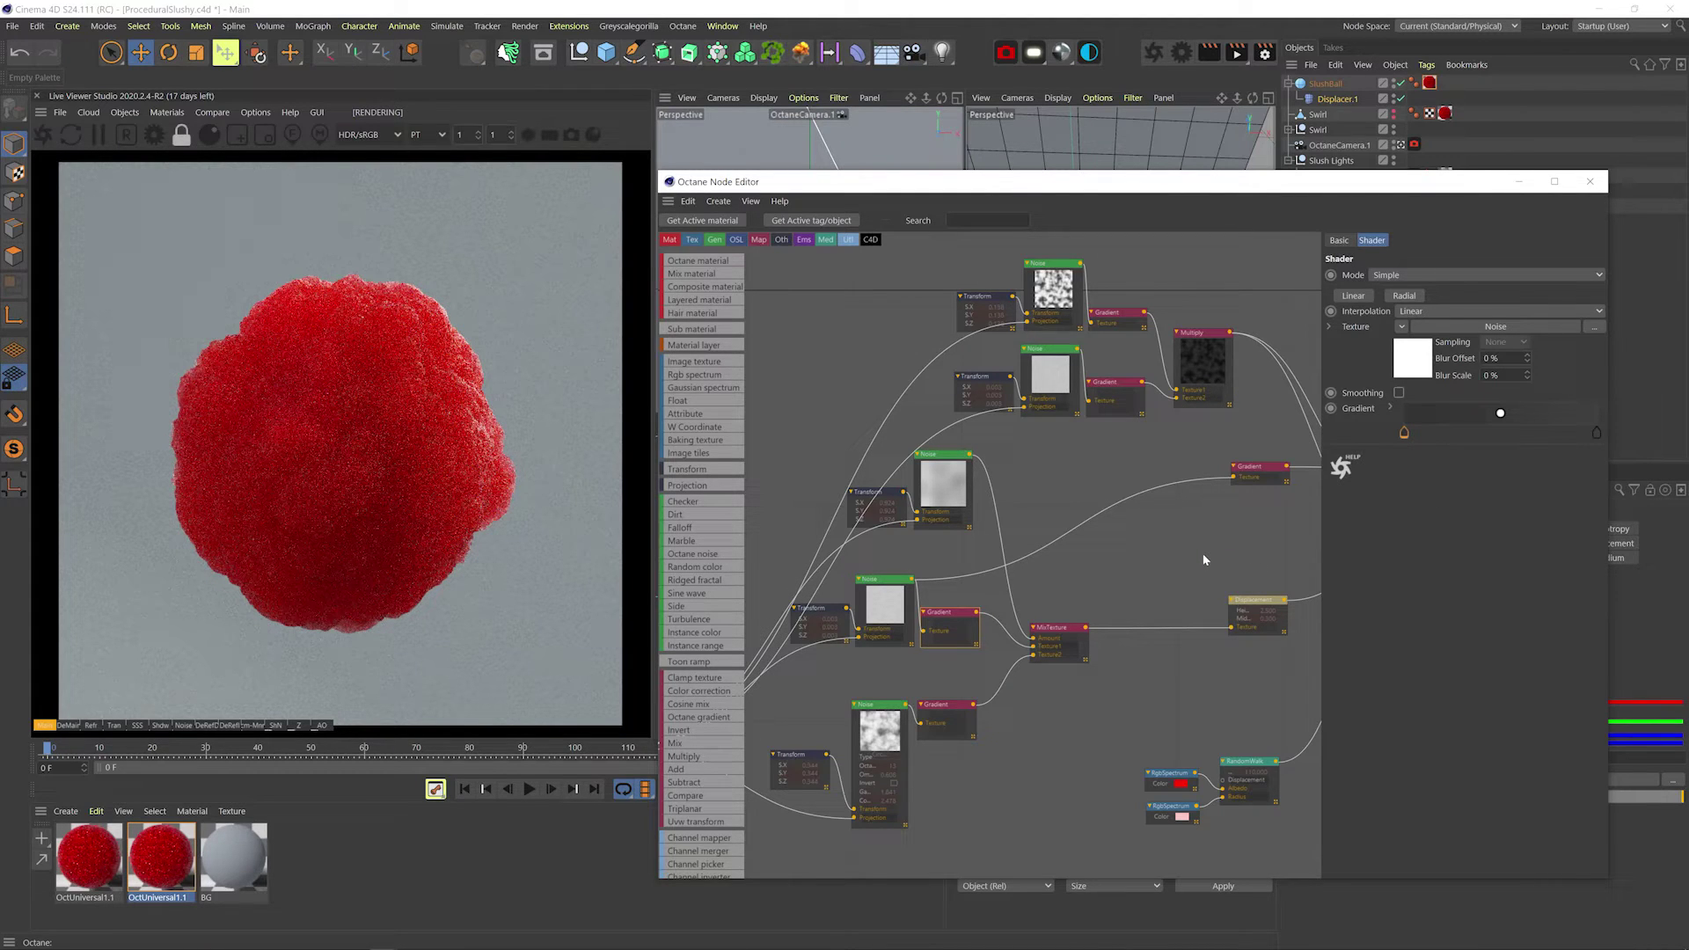
pyautogui.moveTo(1205, 559); pyautogui.dragTo(902, 577, button='middle')
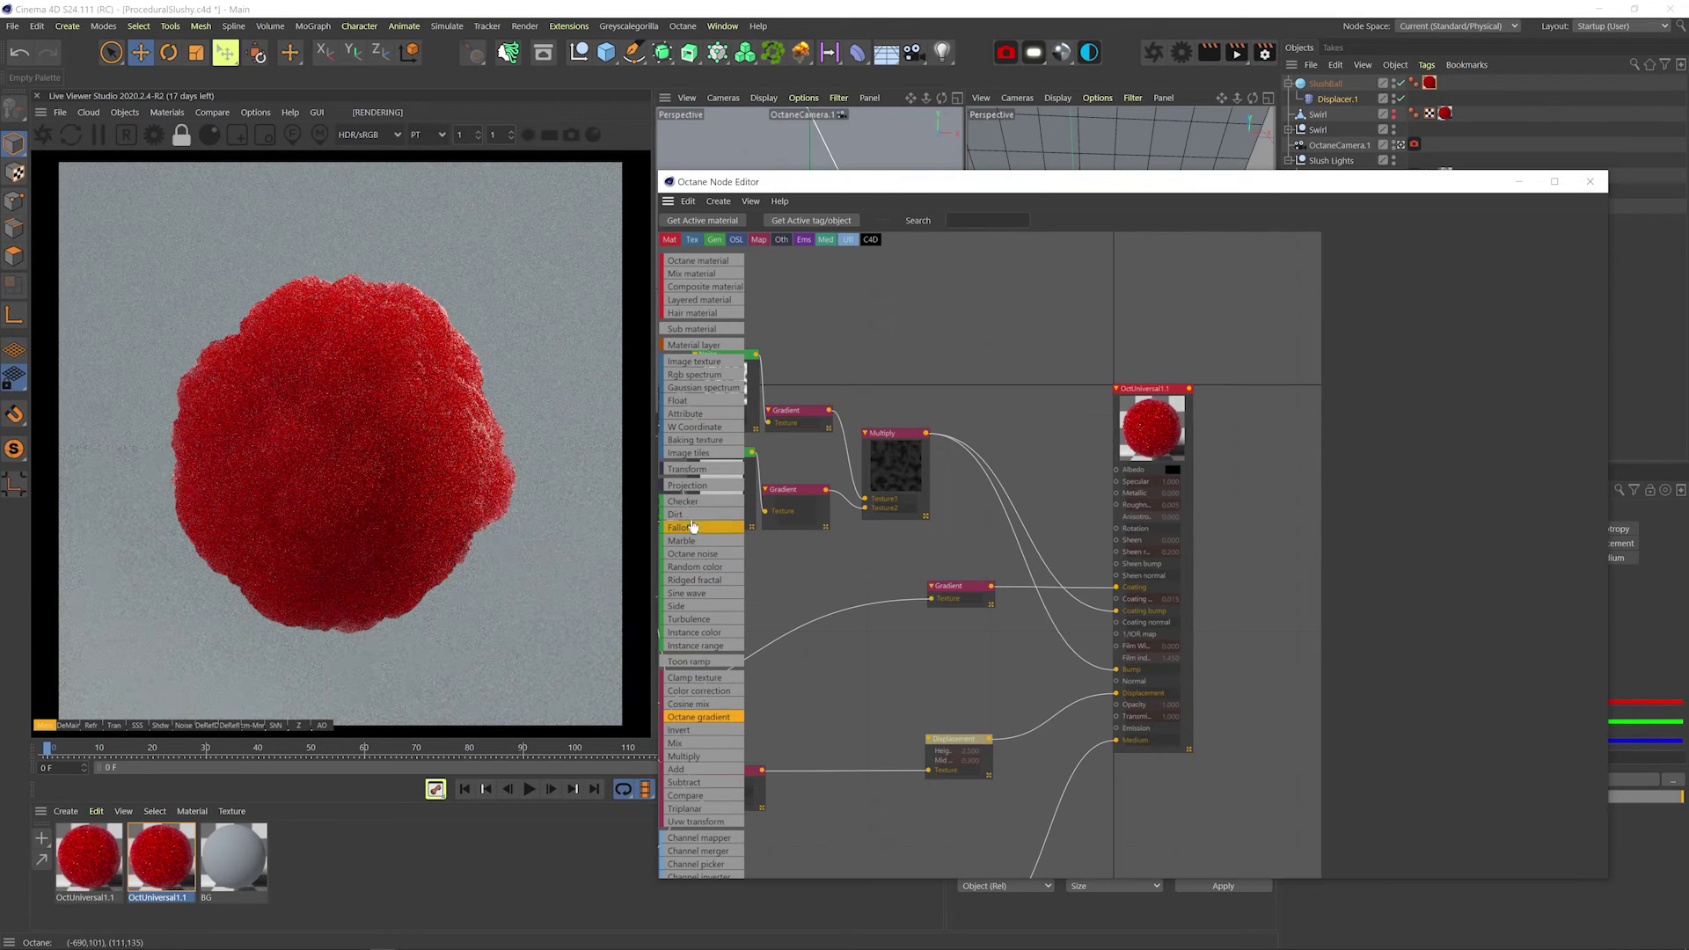
pyautogui.moveTo(684, 514); pyautogui.dragTo(1116, 470)
pyautogui.click(1283, 507)
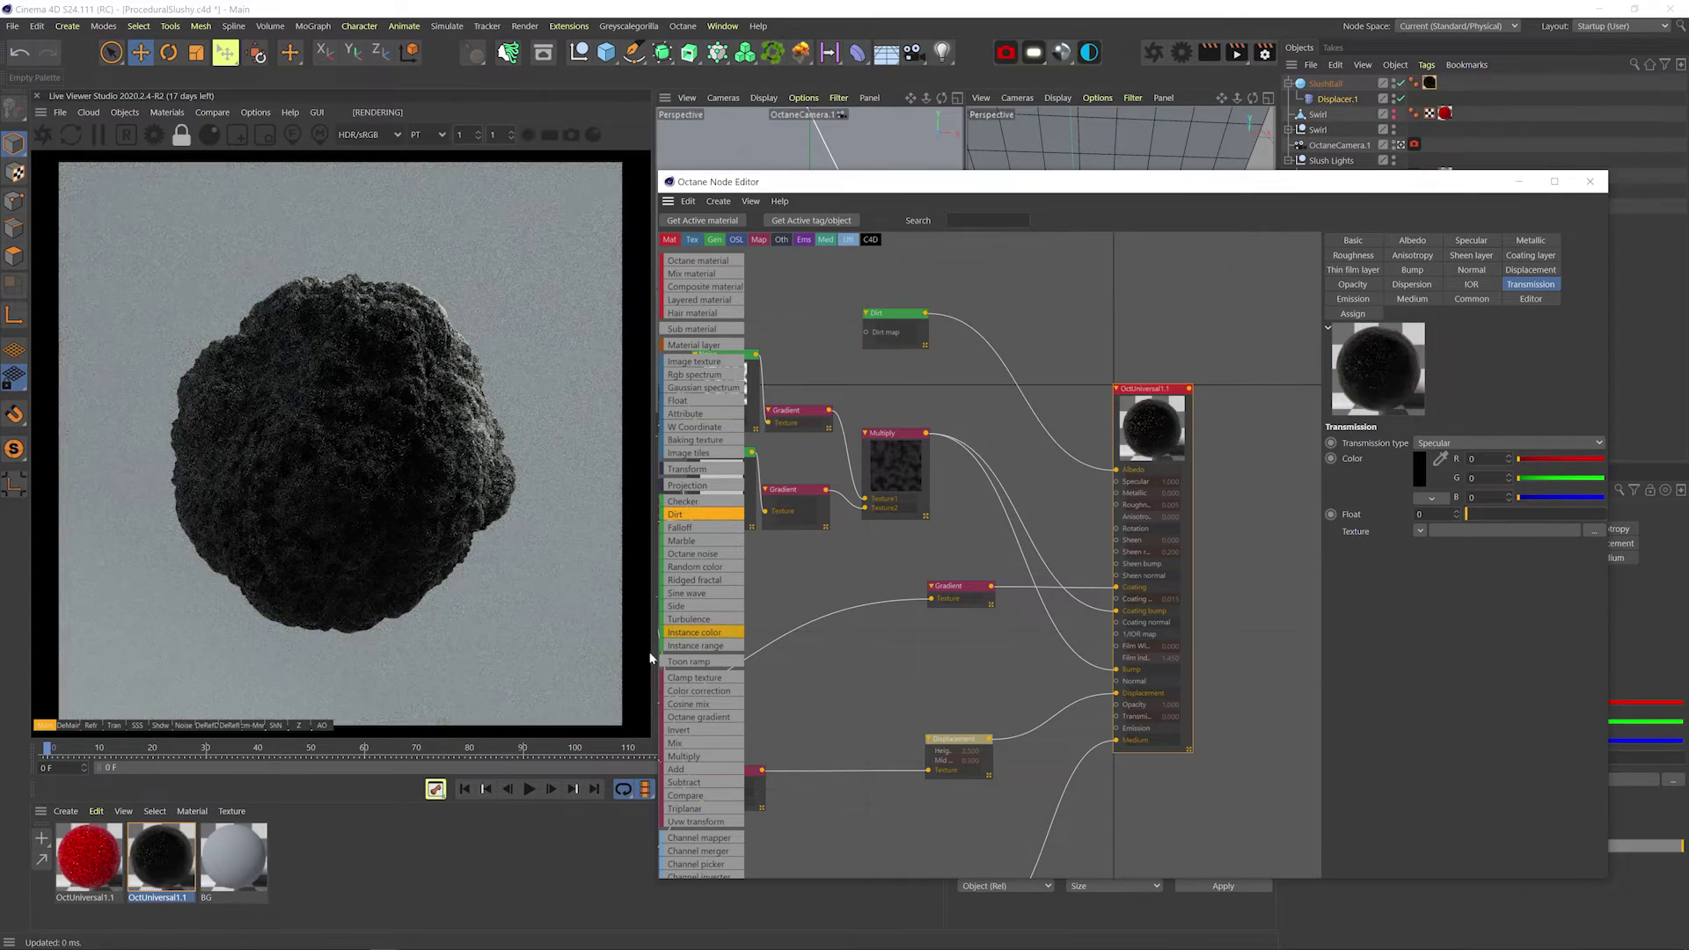
# Insert an Octane gradient between the Dirt node and Albedo, raise the dirt strength to 10 and increase its details, and shift the gradient's white knot toward the dark end.
pyautogui.moveTo(710, 720); pyautogui.dragTo(965, 330)
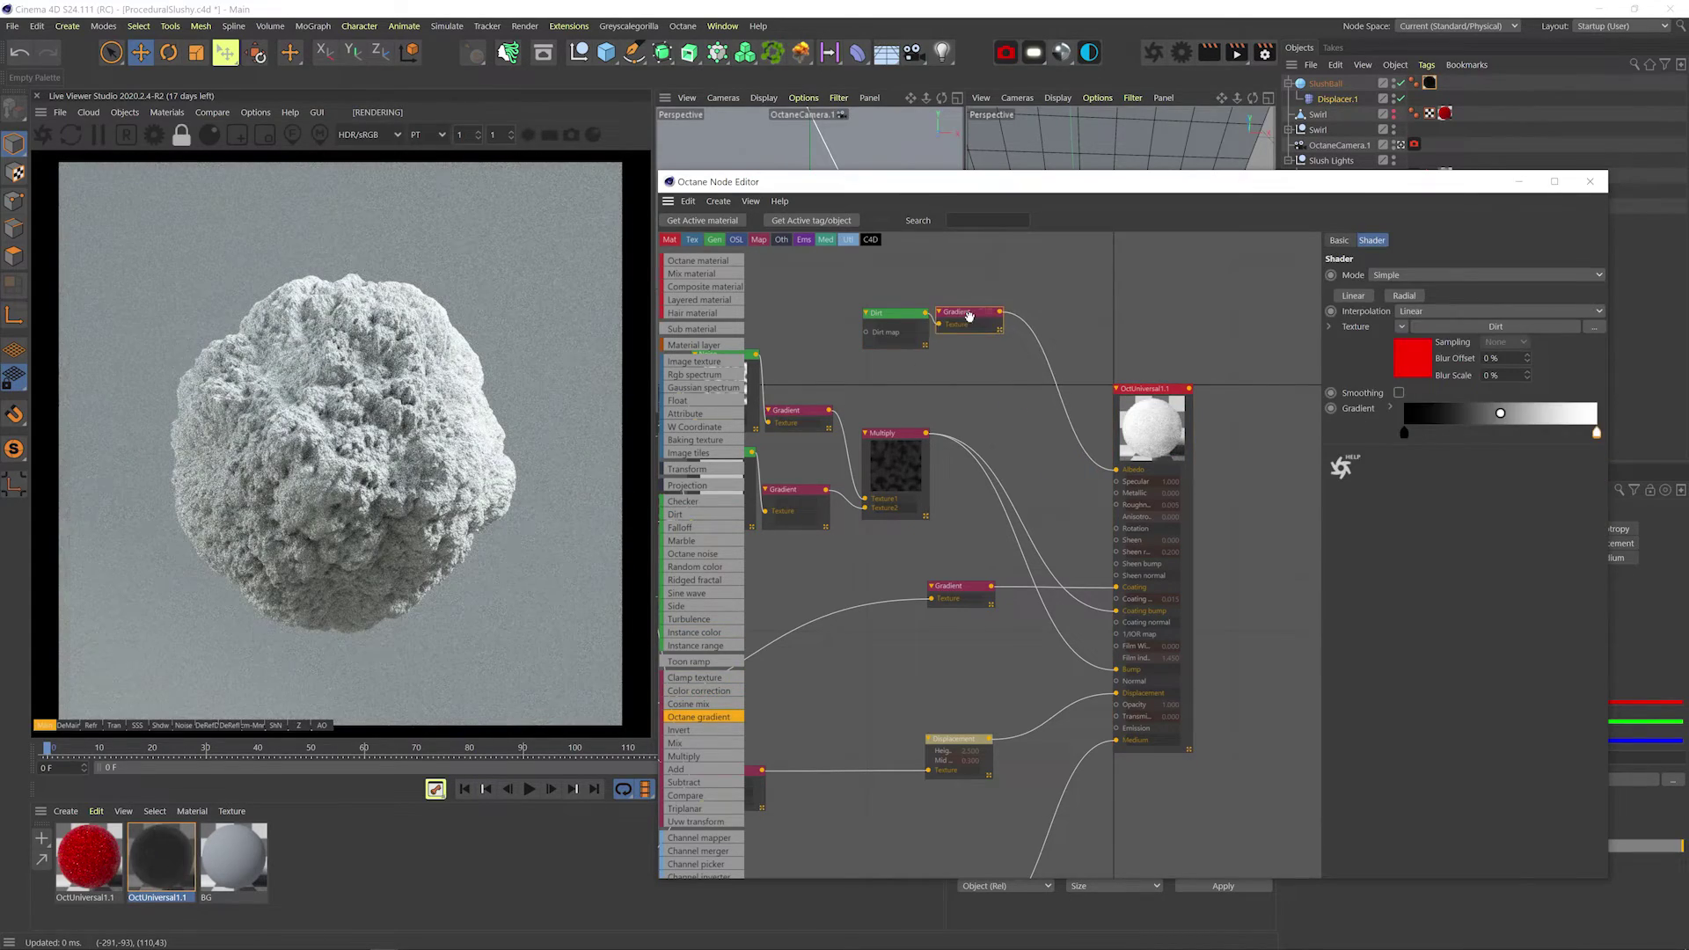
pyautogui.moveTo(1540, 278); pyautogui.dragTo(1607, 325)
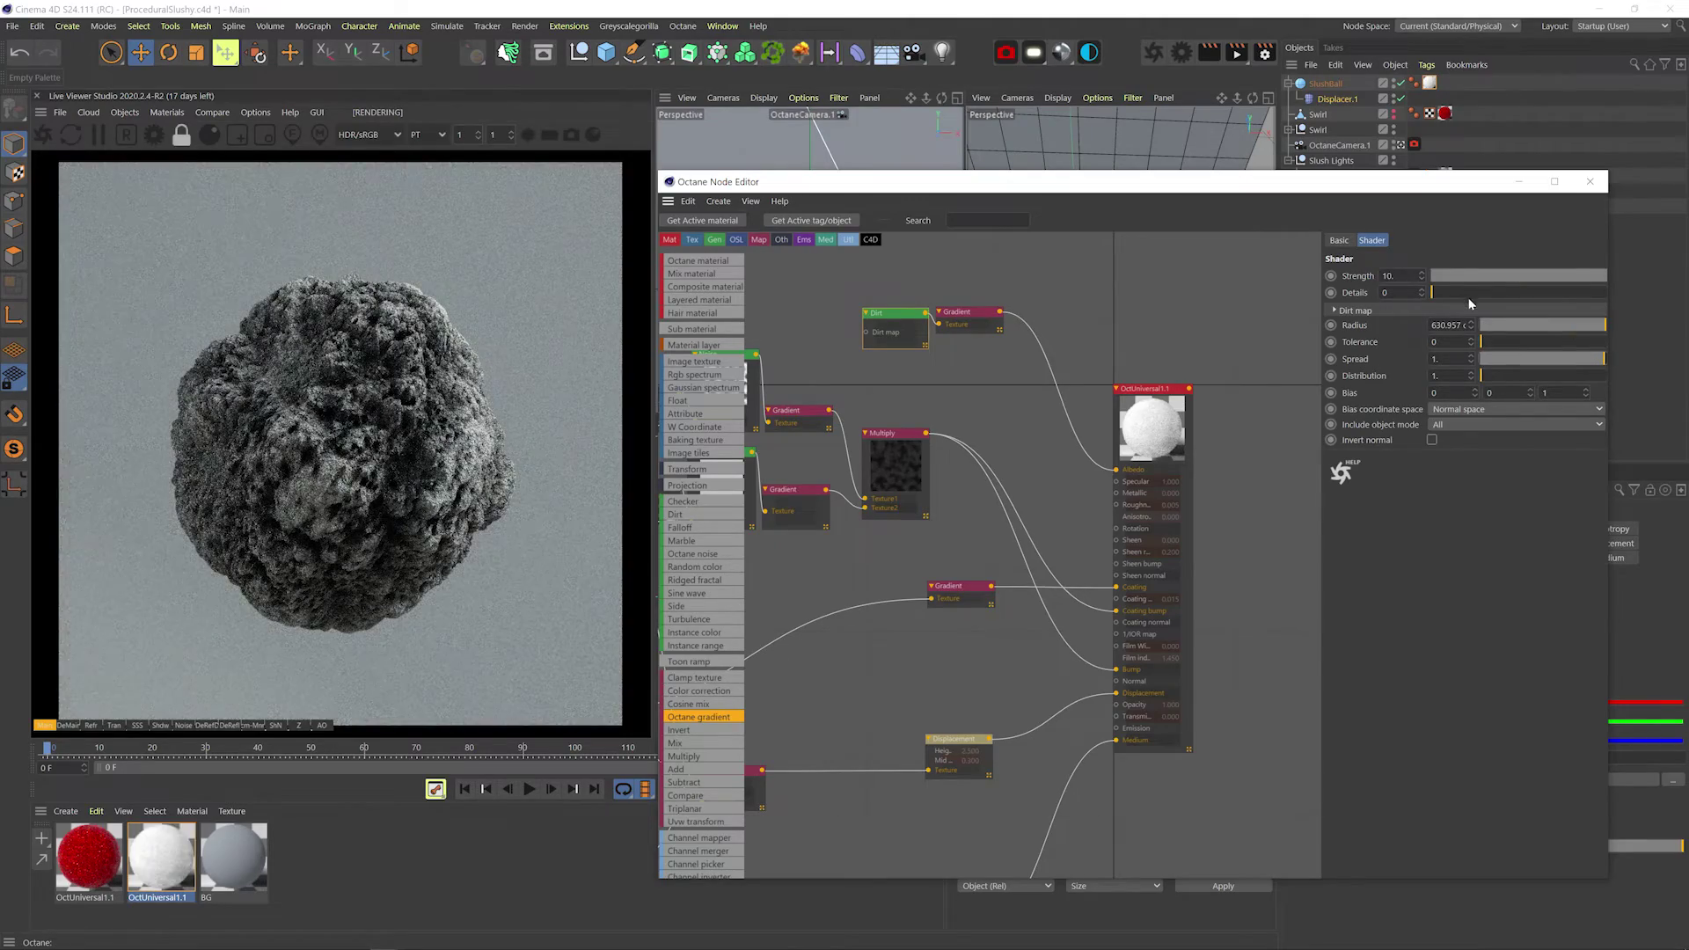
pyautogui.moveTo(1466, 295); pyautogui.dragTo(1556, 297)
pyautogui.click(968, 313)
pyautogui.moveTo(1597, 432); pyautogui.dragTo(1419, 433)
# Add a Multiply node combining the dirt gradient with the existing noise Multiply, feed it into Coating bump and Bump, and tidy the nodes.
pyautogui.moveTo(699, 757); pyautogui.dragTo(981, 408)
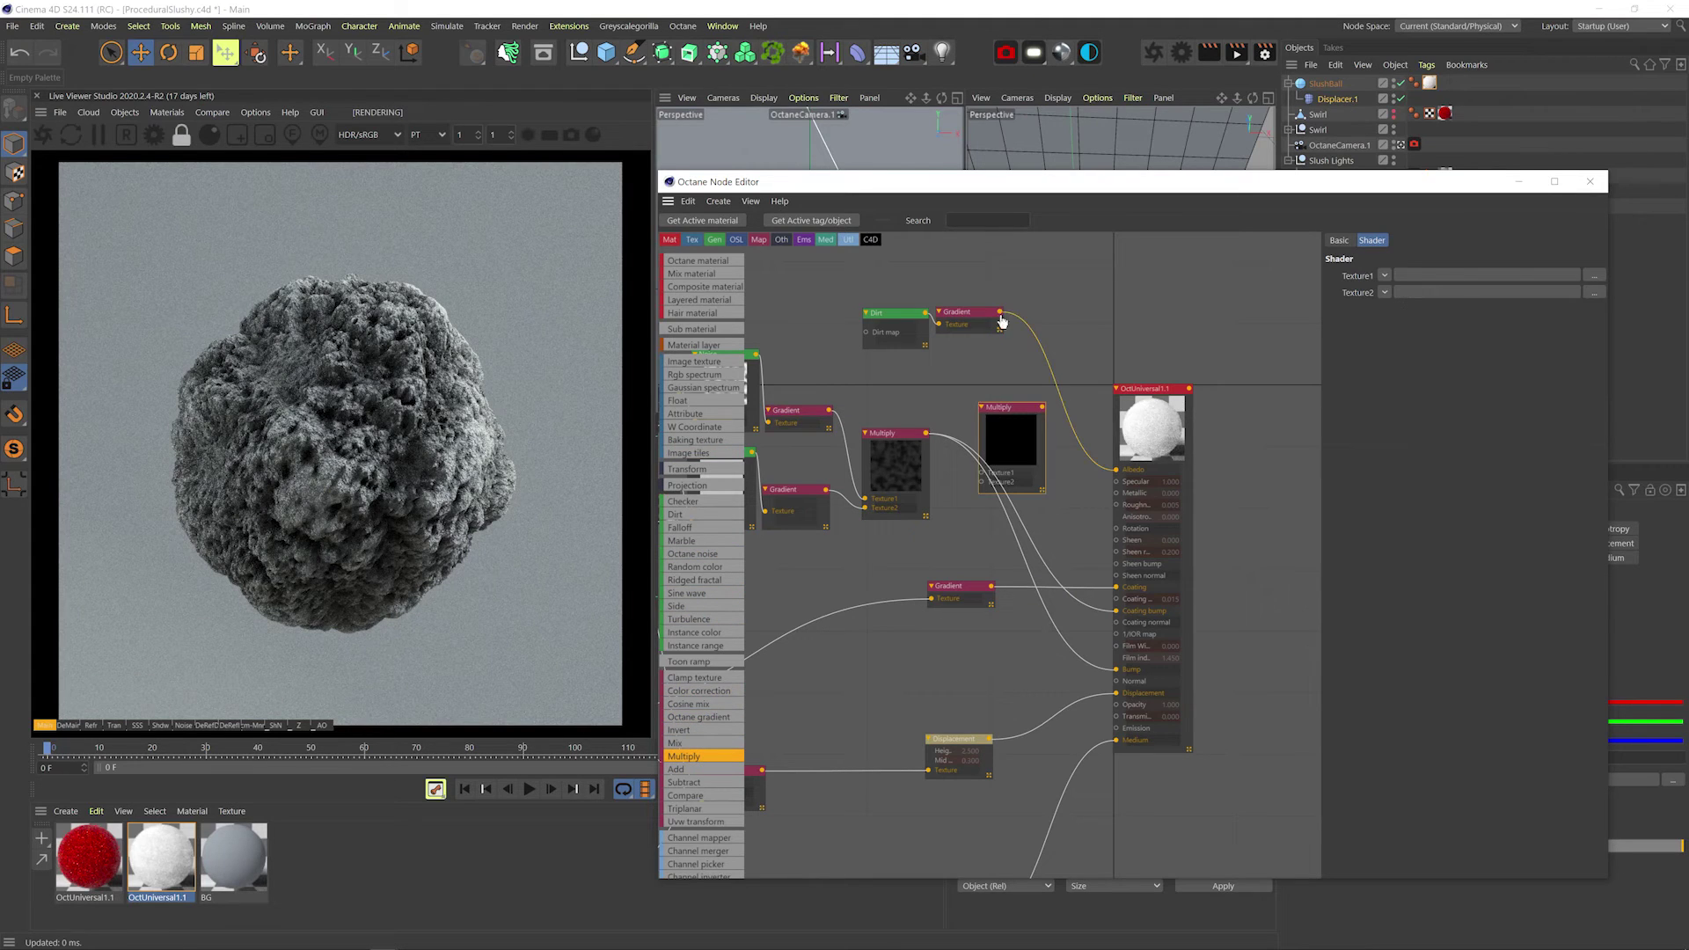
pyautogui.moveTo(999, 313); pyautogui.dragTo(986, 457)
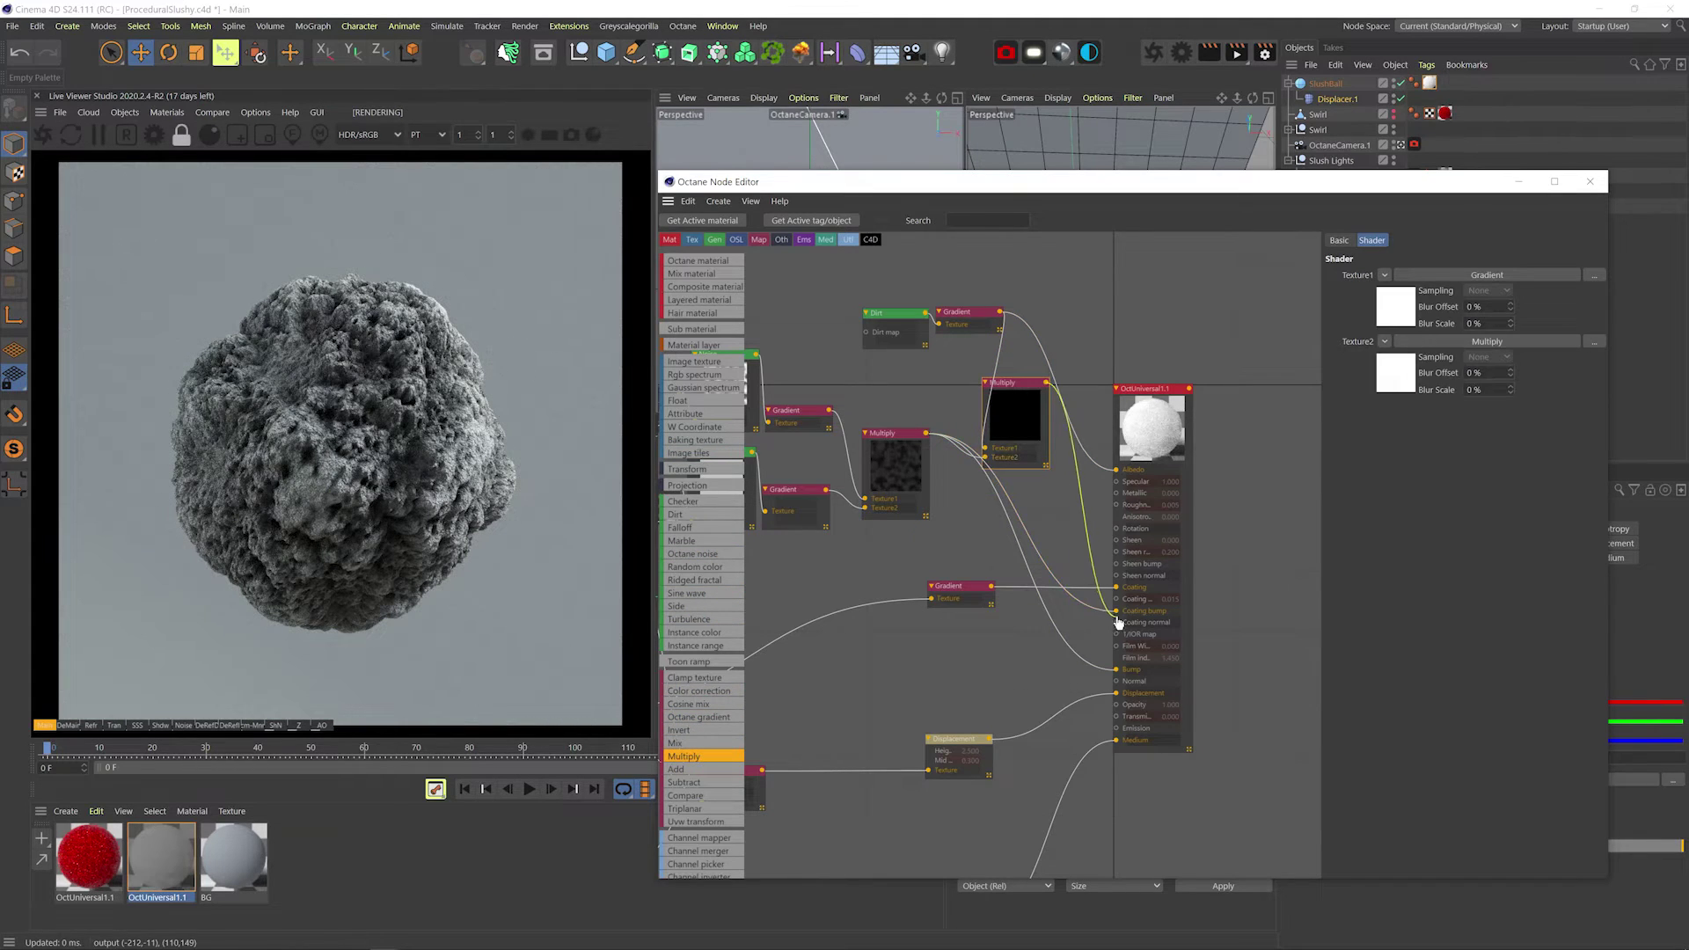
pyautogui.moveTo(1119, 622); pyautogui.dragTo(1116, 612)
pyautogui.moveTo(1046, 383); pyautogui.dragTo(1117, 671)
pyautogui.moveTo(1047, 473); pyautogui.dragTo(858, 290)
pyautogui.moveTo(968, 315)
pyautogui.mouseDown()
pyautogui.moveTo(912, 319)
pyautogui.moveTo(954, 334)
pyautogui.mouseUp()
pyautogui.moveTo(1008, 298); pyautogui.dragTo(894, 339)
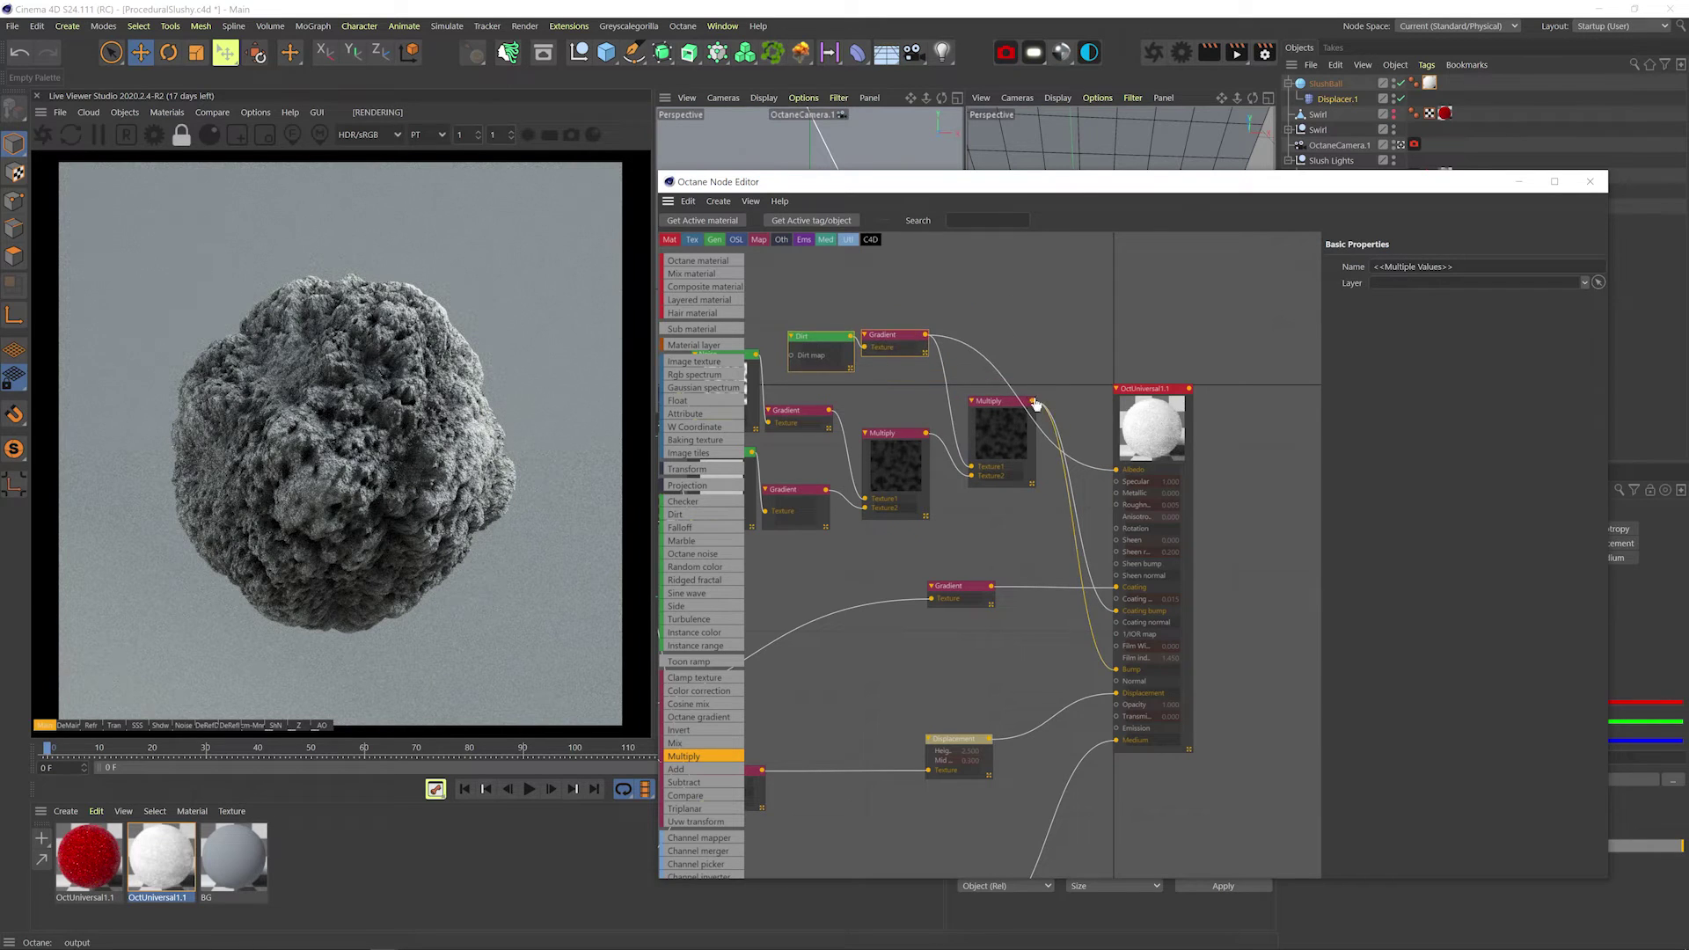
# Preview the new Multiply through Albedo and brighten the end knot of the gradient after the lower bump noise to white.
pyautogui.moveTo(1036, 404); pyautogui.dragTo(1116, 469)
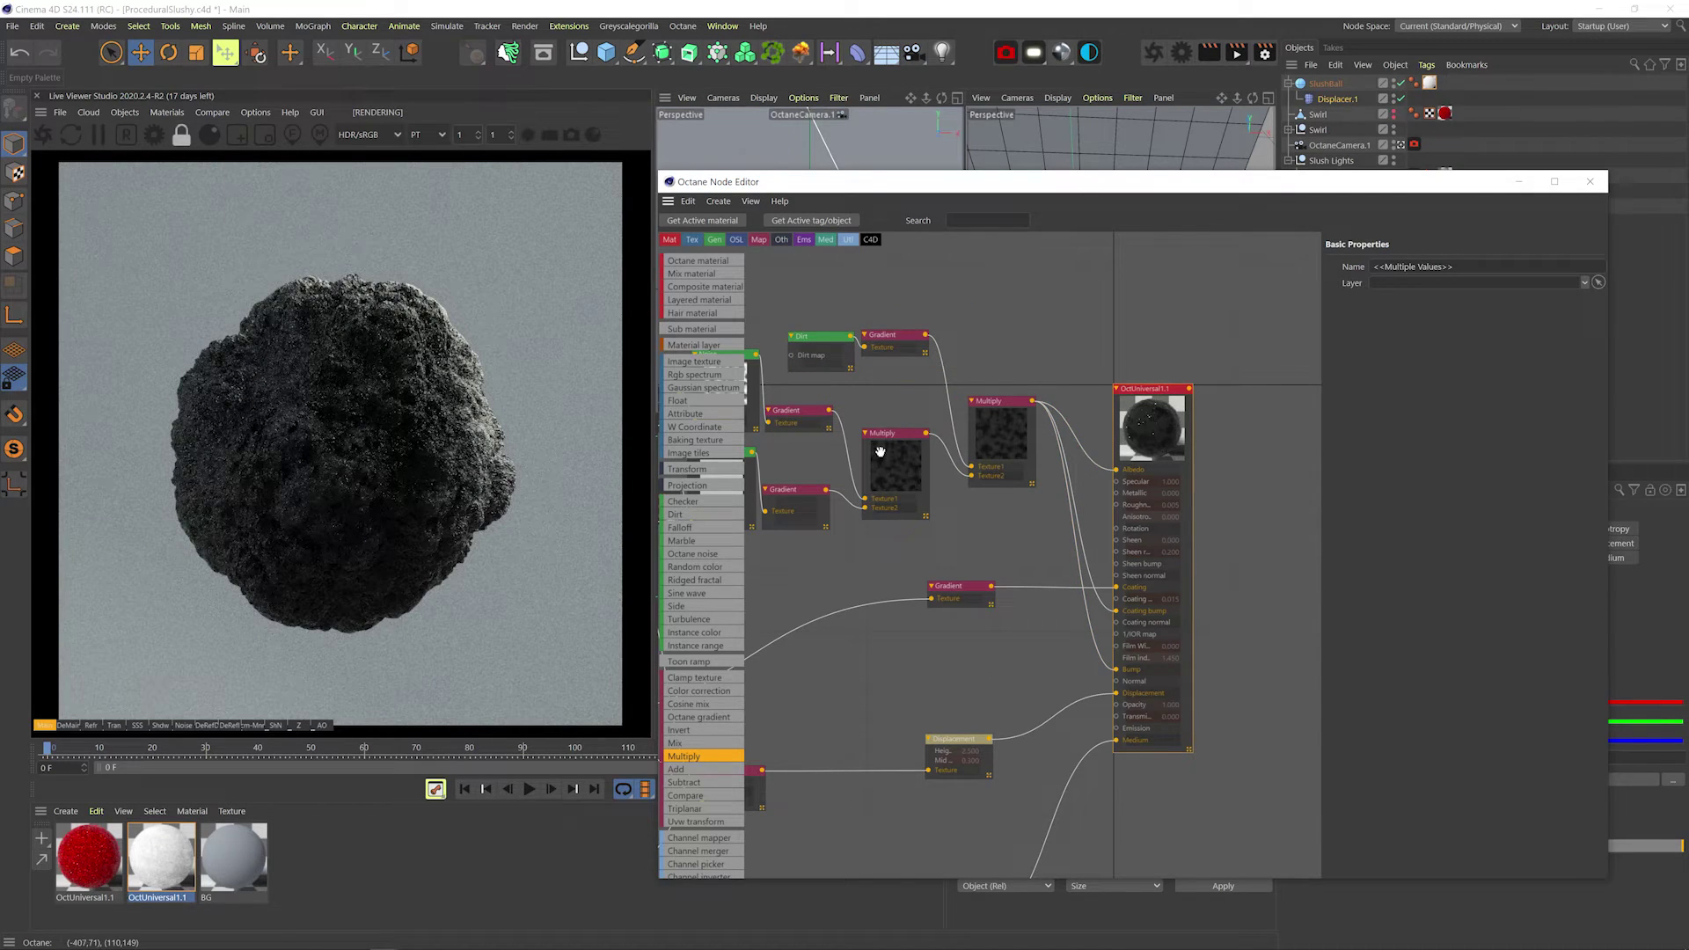
pyautogui.moveTo(867, 520); pyautogui.dragTo(968, 550, button='middle')
pyautogui.click(898, 443)
pyautogui.click(897, 522)
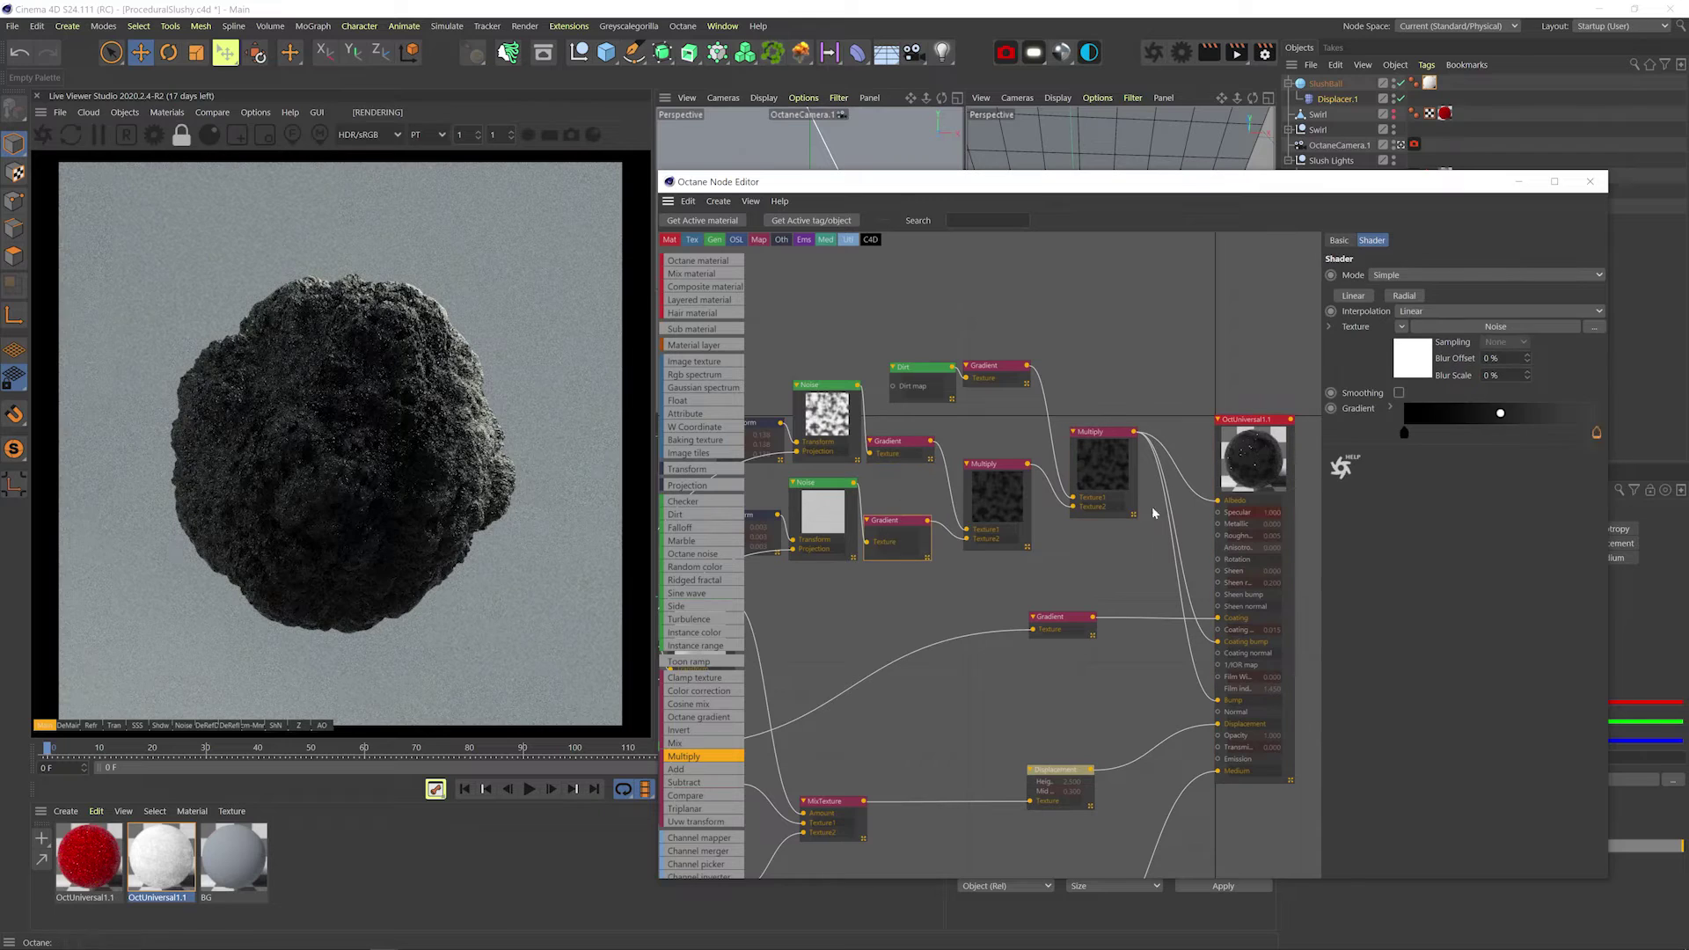
pyautogui.click(1596, 435)
pyautogui.doubleClick(1599, 436)
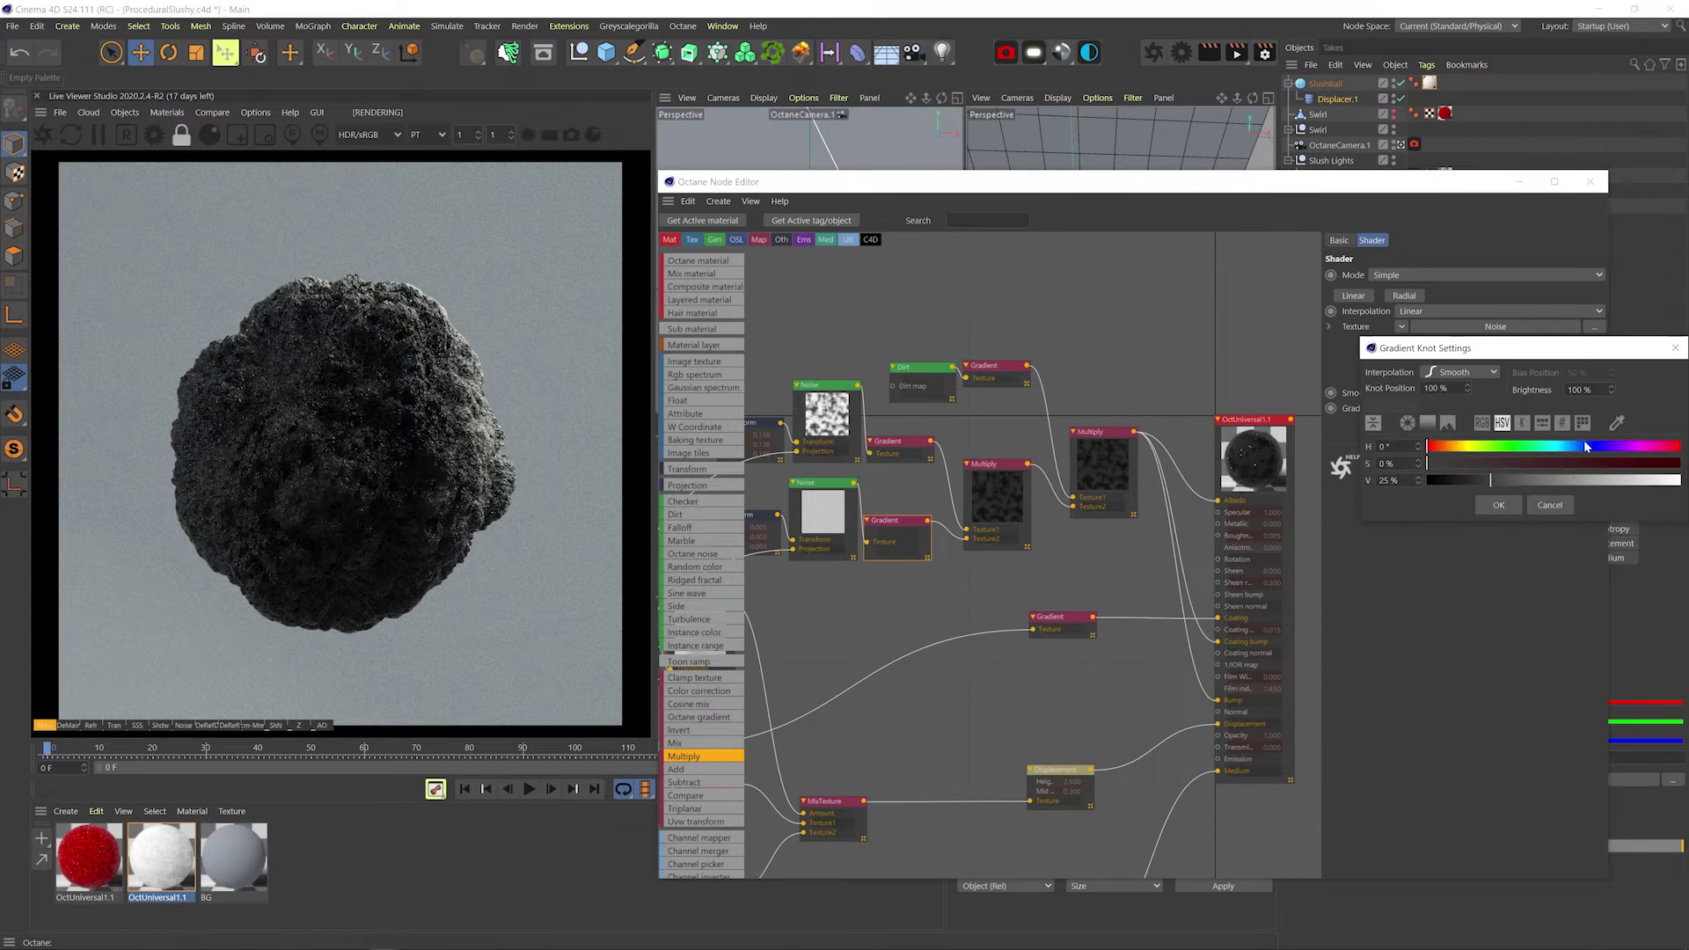
pyautogui.click(1662, 481)
pyautogui.click(1494, 507)
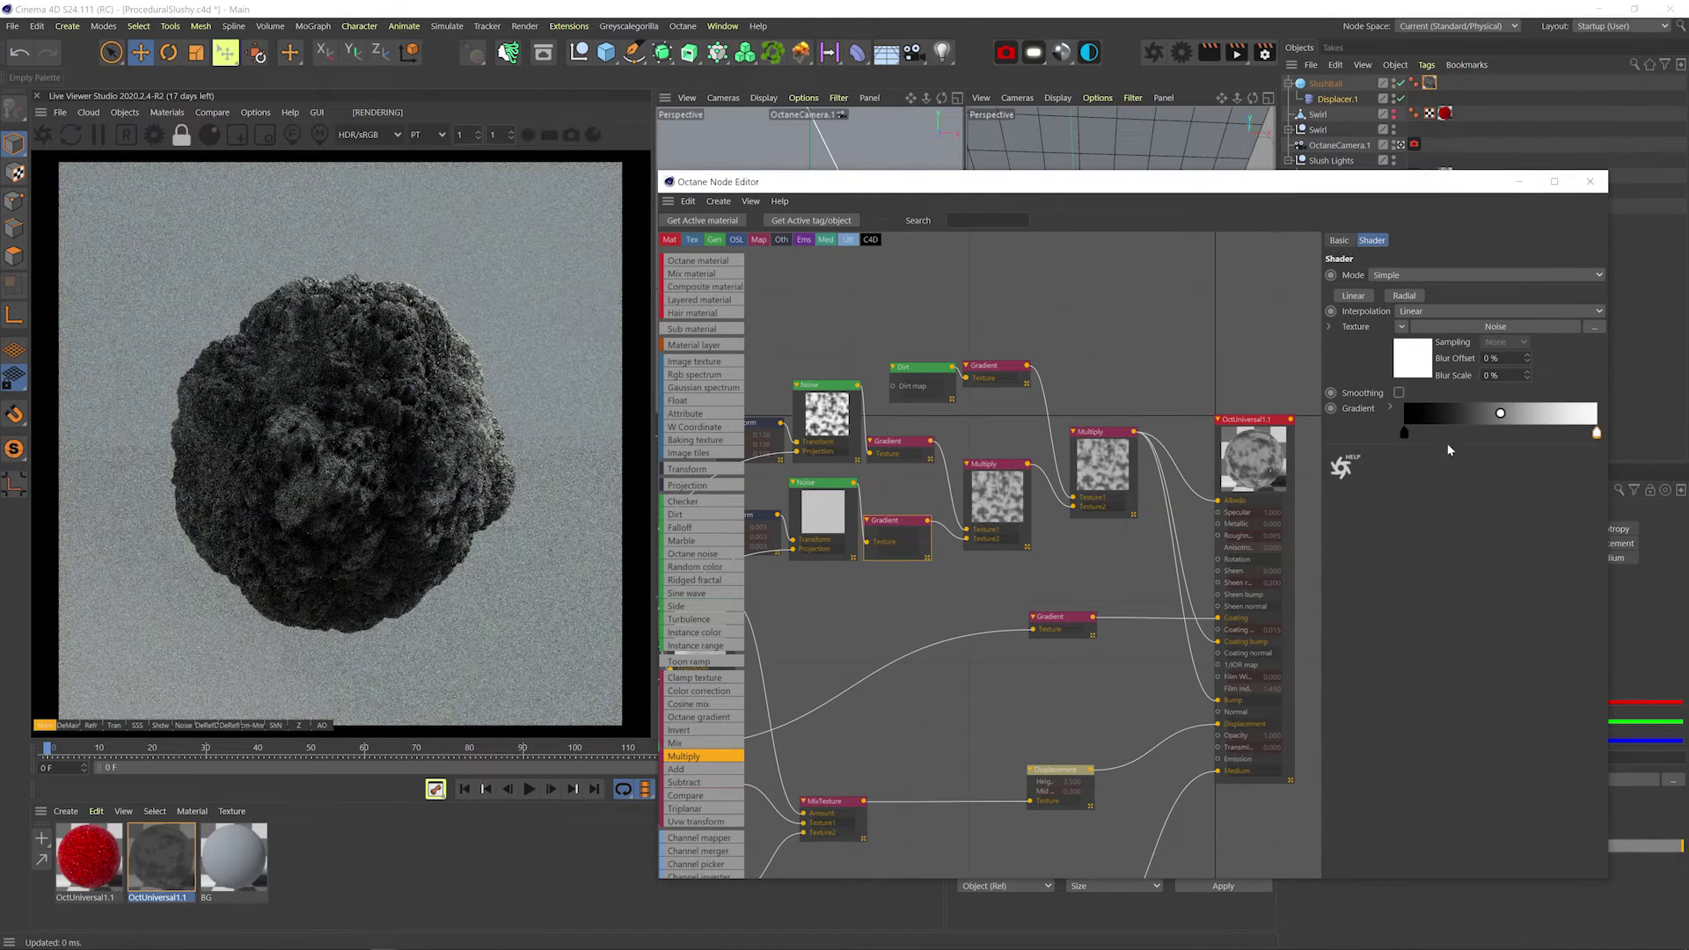
# Lighten the start knot of the lower bump noise's gradient from black to grey.
pyautogui.click(1405, 435)
pyautogui.doubleClick(1405, 435)
pyautogui.click(1378, 481)
pyautogui.click(1377, 507)
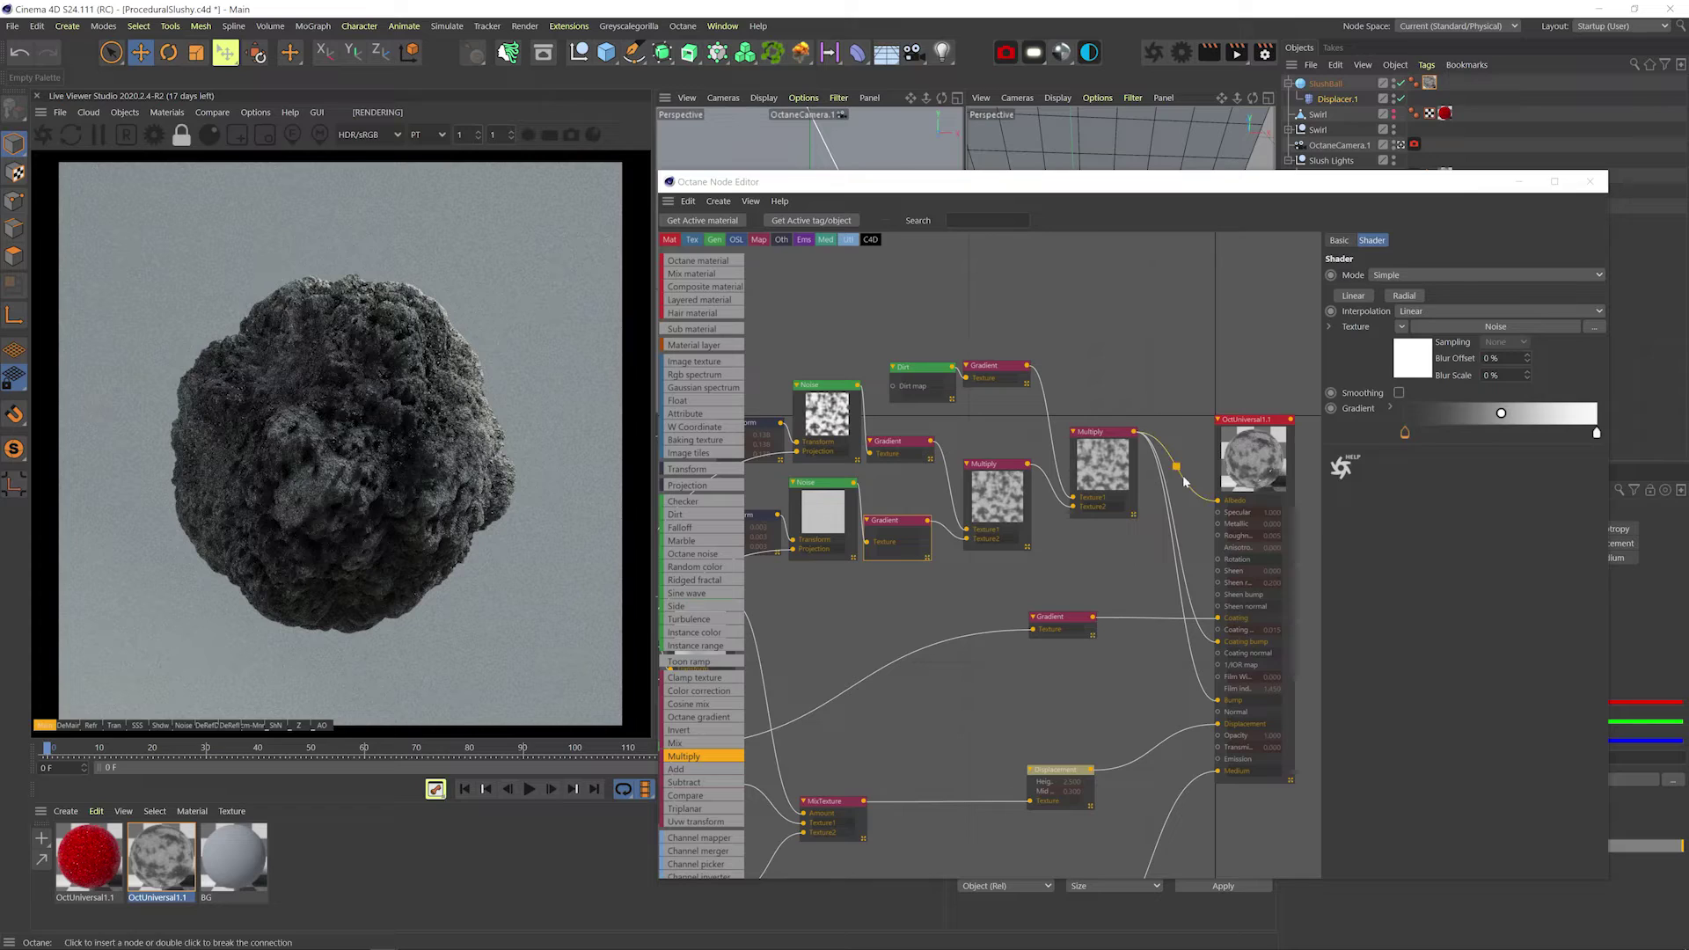
# Disconnect the Multiply from Albedo, set the Transmission float to 1, and save the scene.
pyautogui.doubleClick(1183, 475)
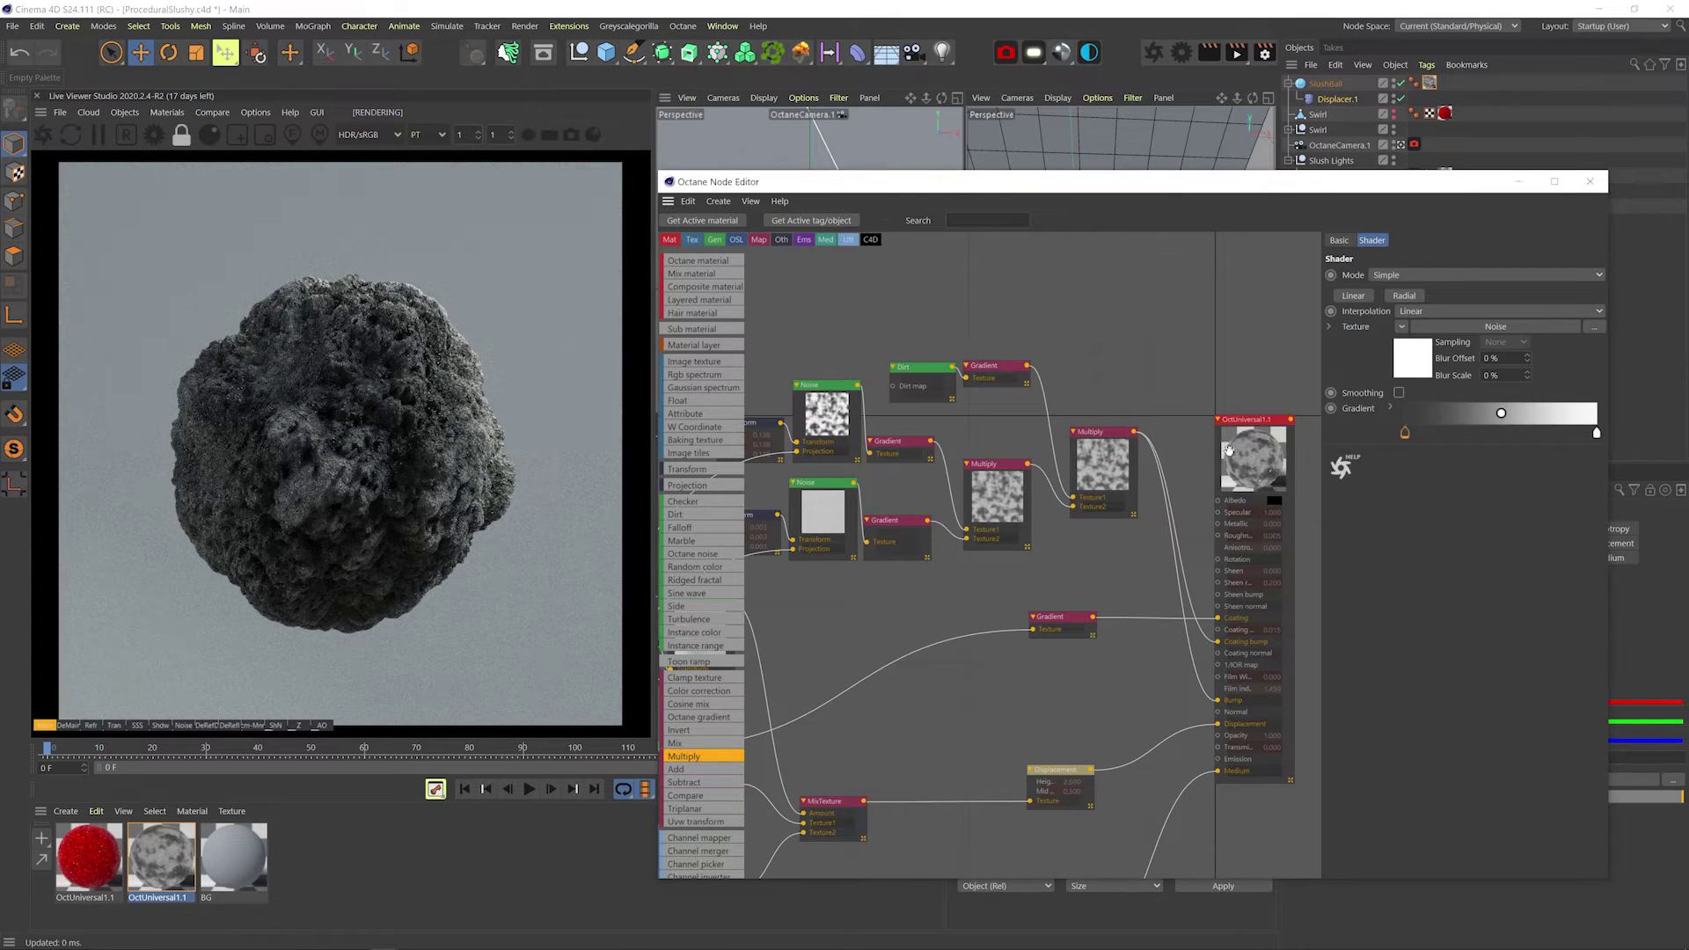
pyautogui.moveTo(1529, 514); pyautogui.dragTo(1605, 513)
pyautogui.hotkey('ctrl', 's')
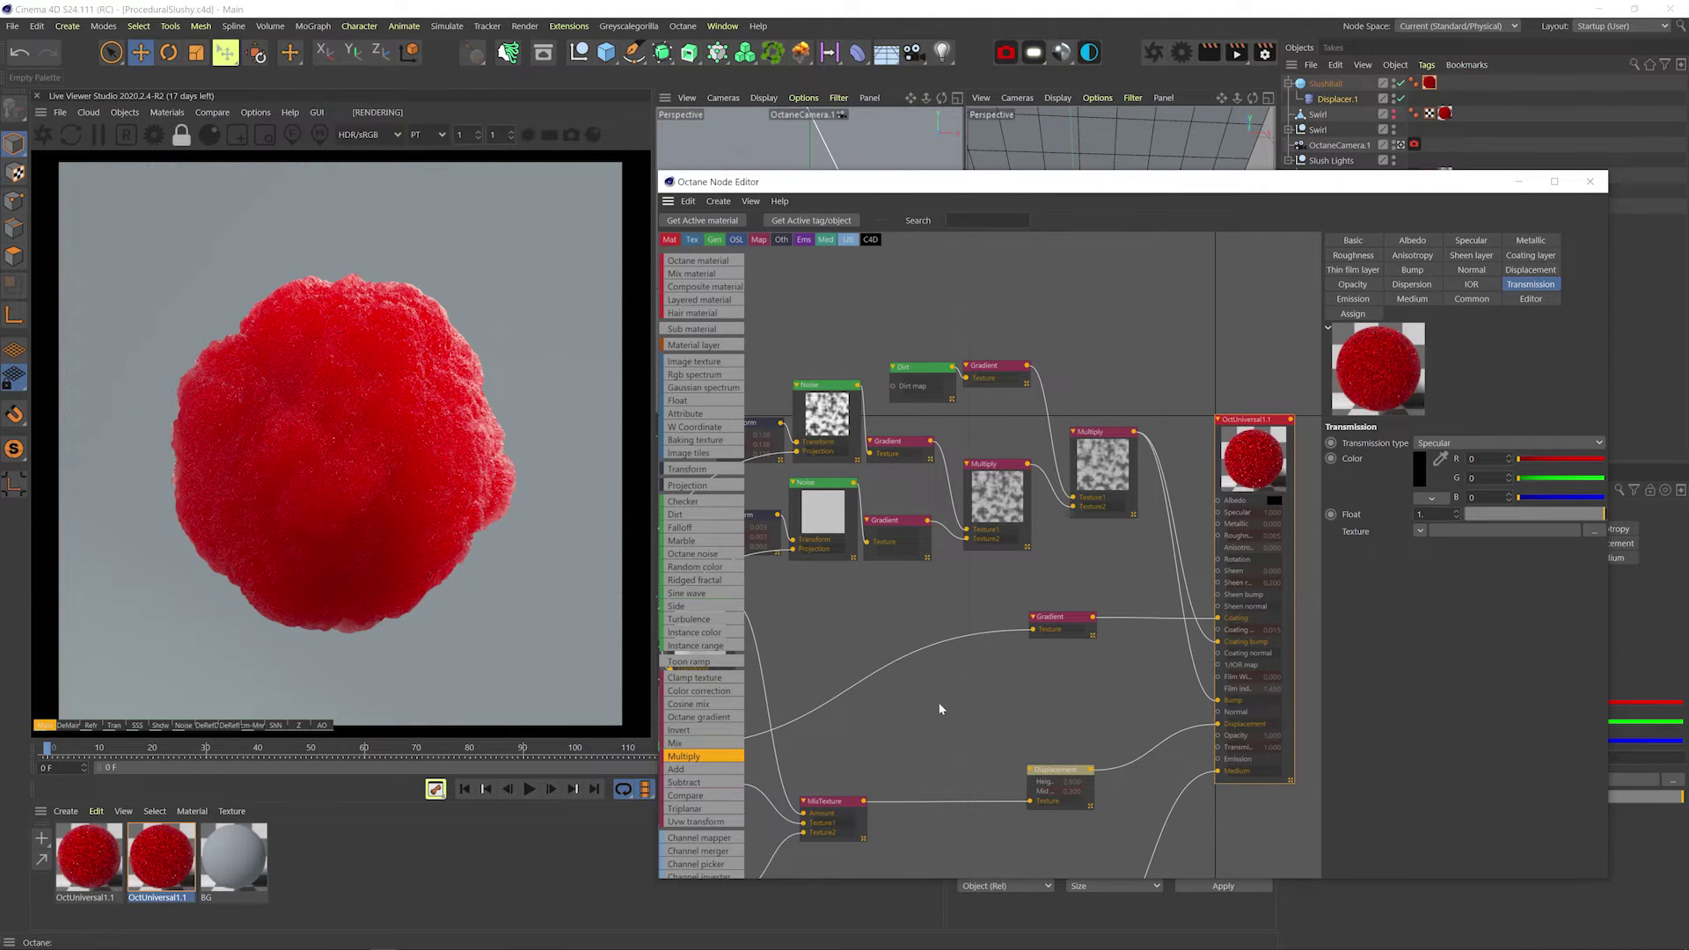
# Set the density of the RandomWalk medium to 50.
pyautogui.moveTo(940, 709); pyautogui.dragTo(934, 496, button='middle')
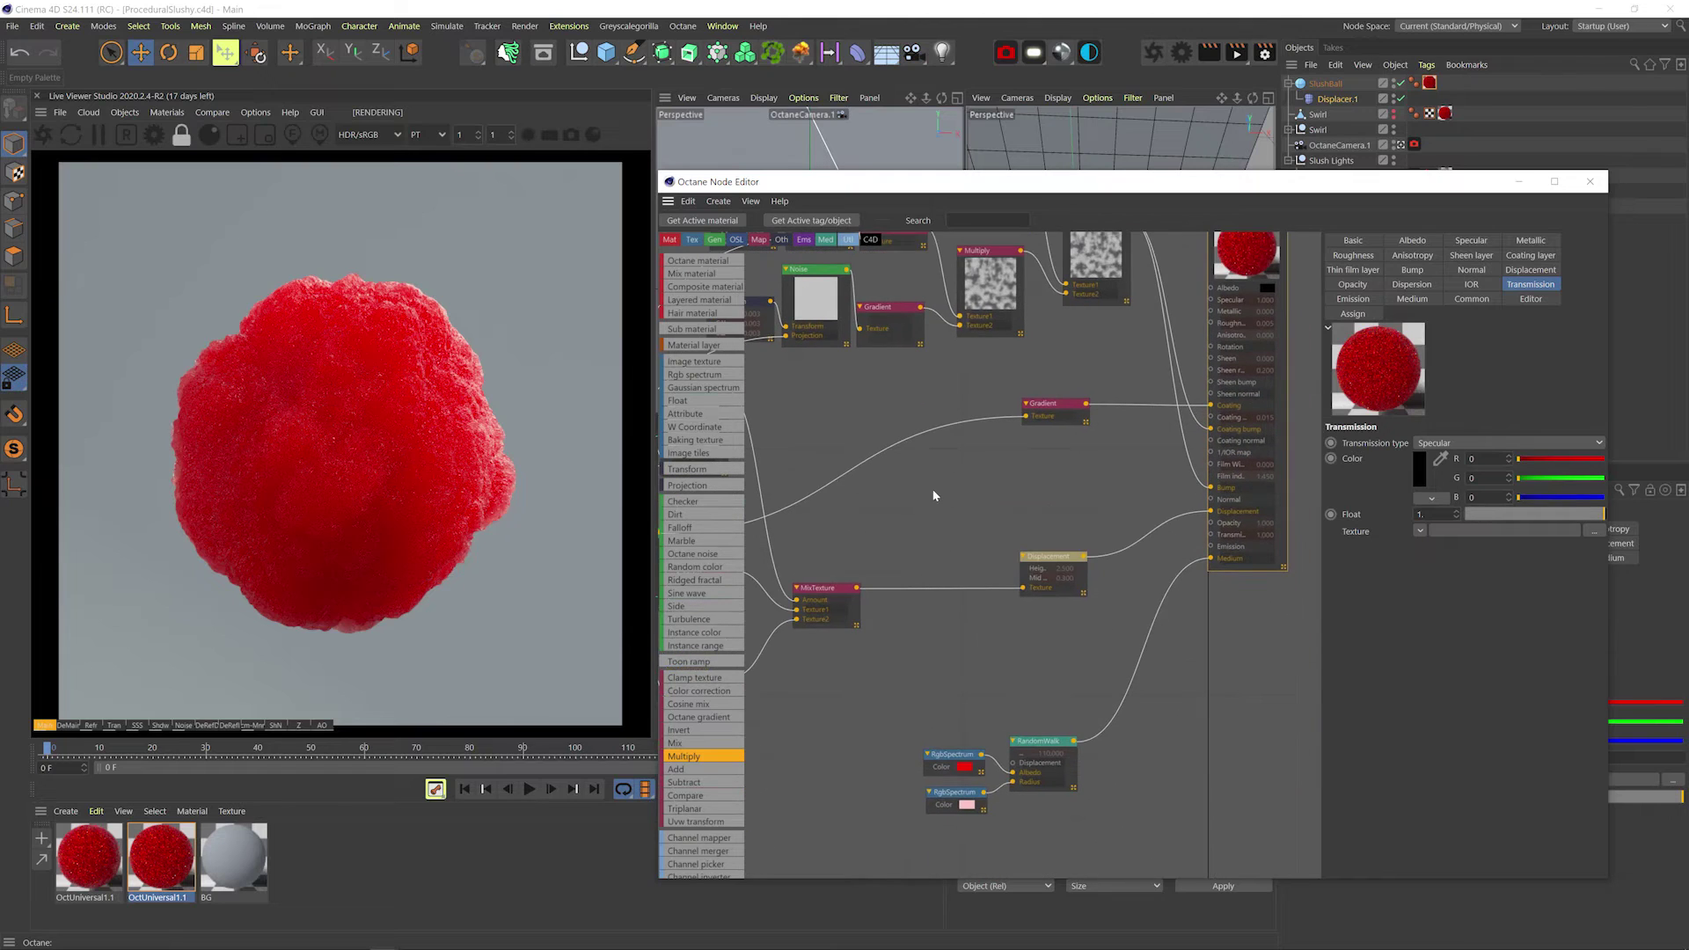
pyautogui.click(1044, 739)
pyautogui.write('50')
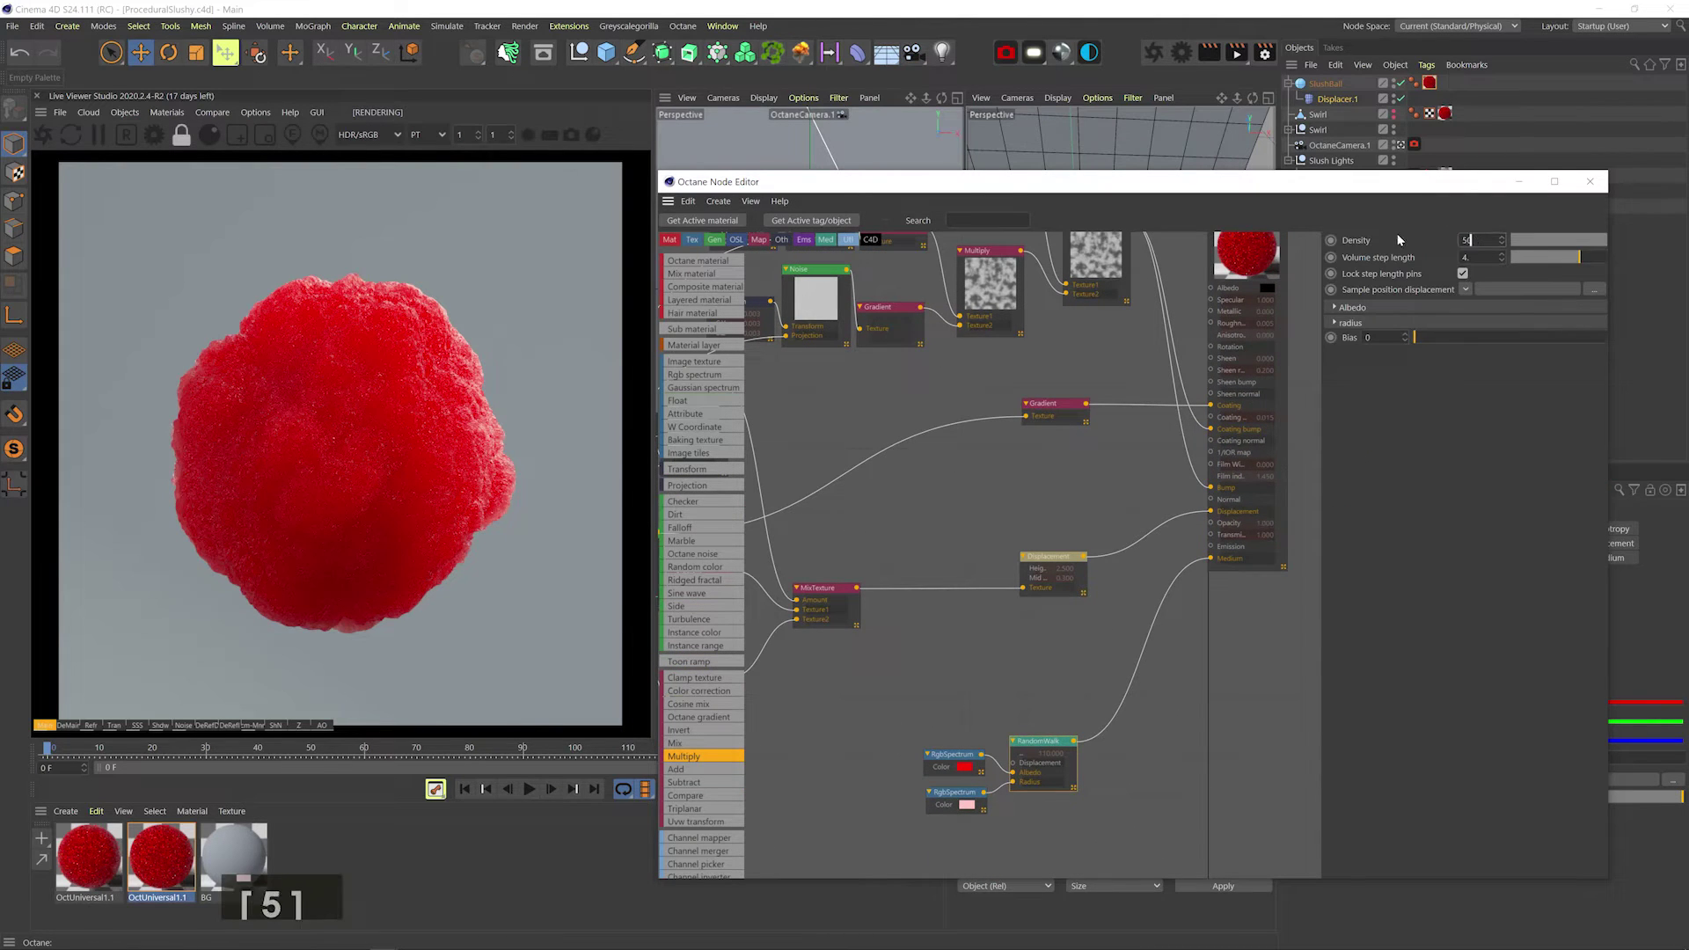
pyautogui.press('Return')
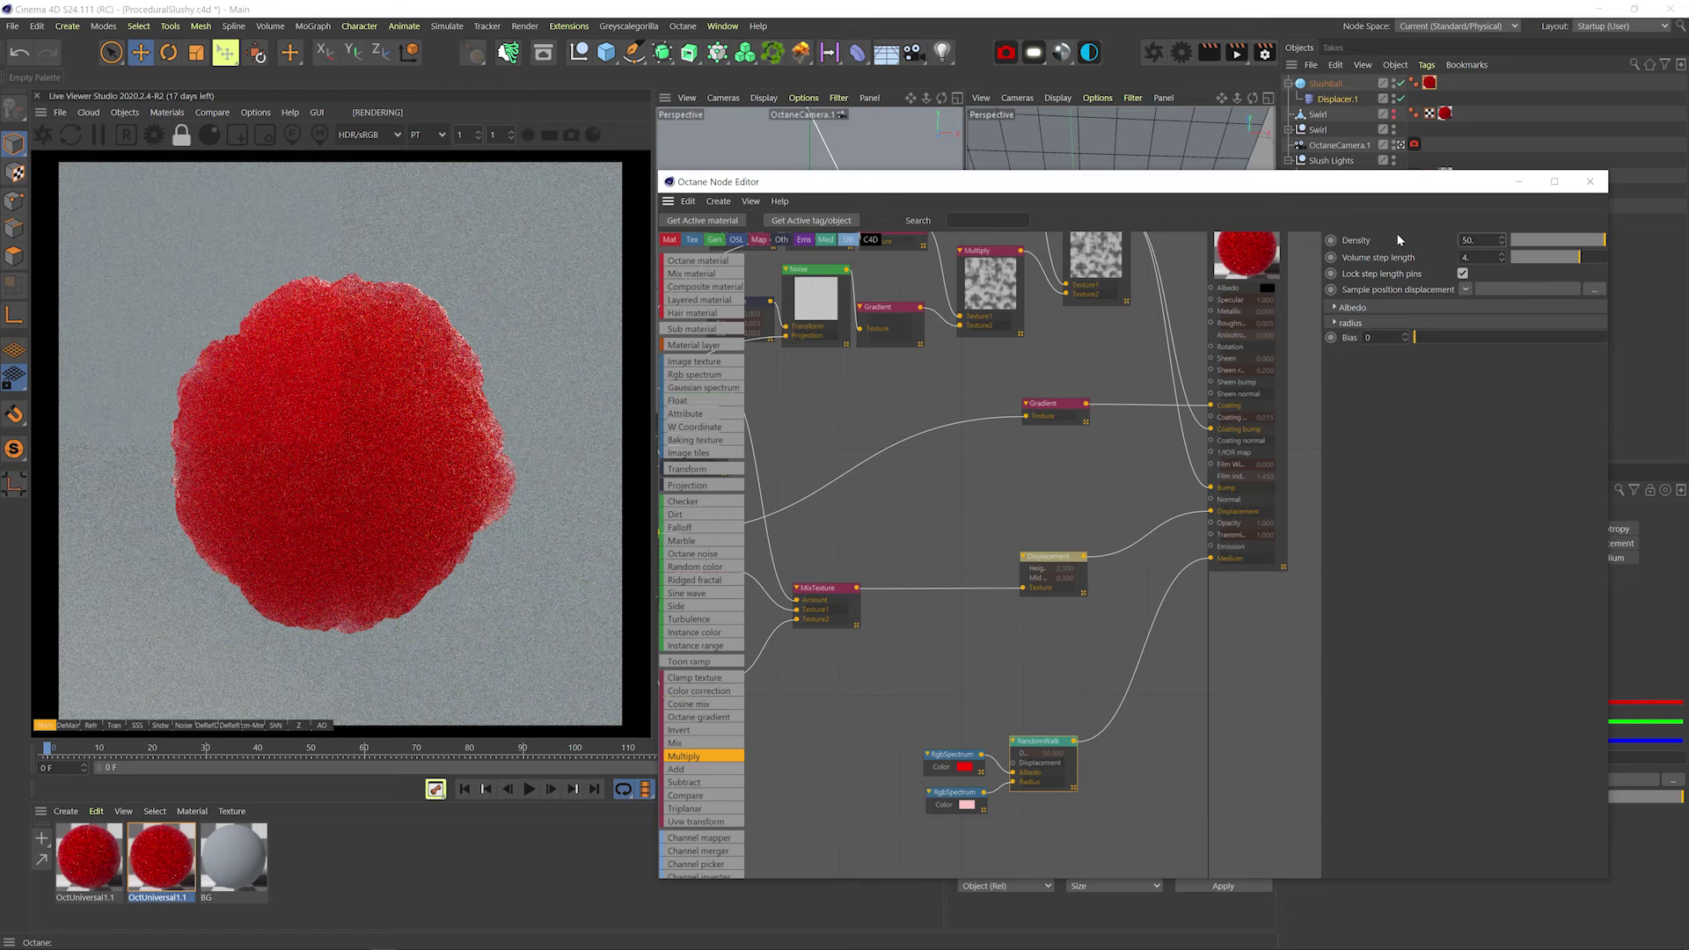